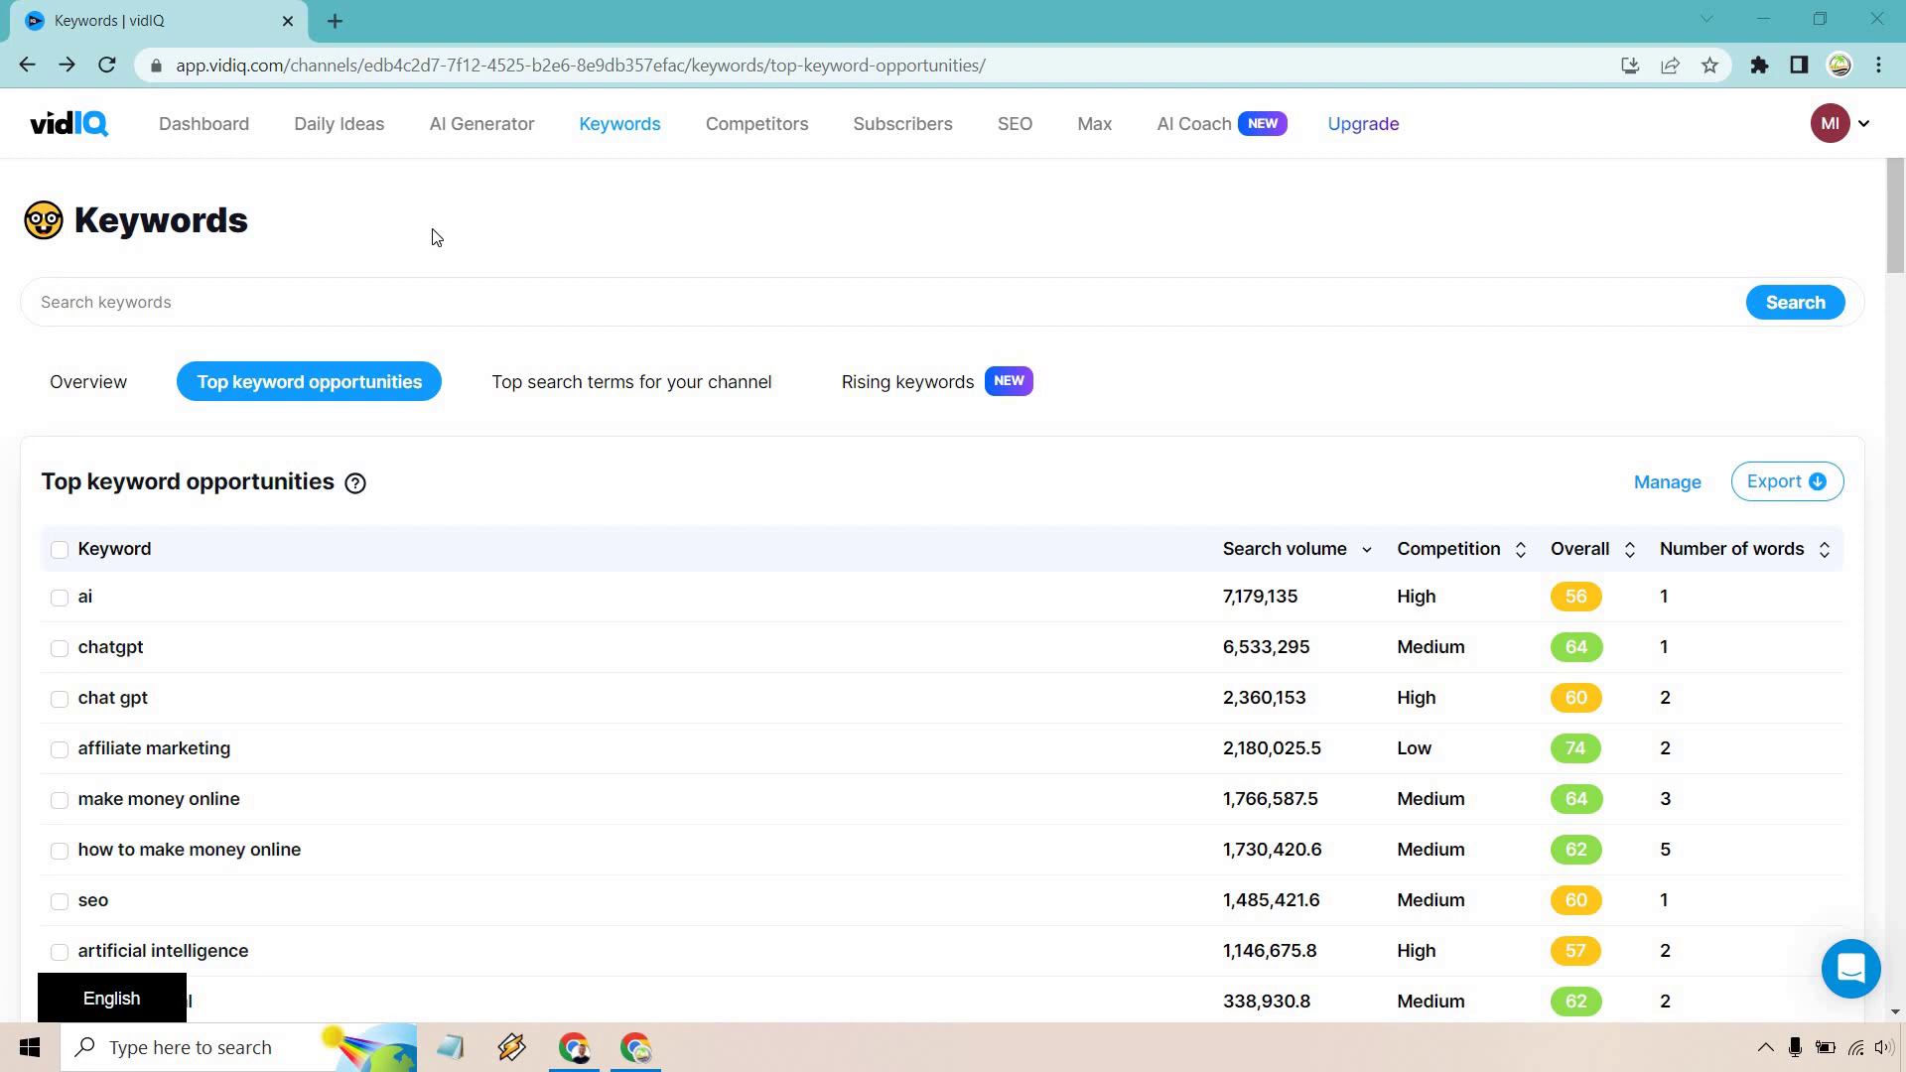
Review the Top keyword opportunities table from 'ai' (7,179,135 searches) down to entries under 2,000
mouse_move(356, 494)
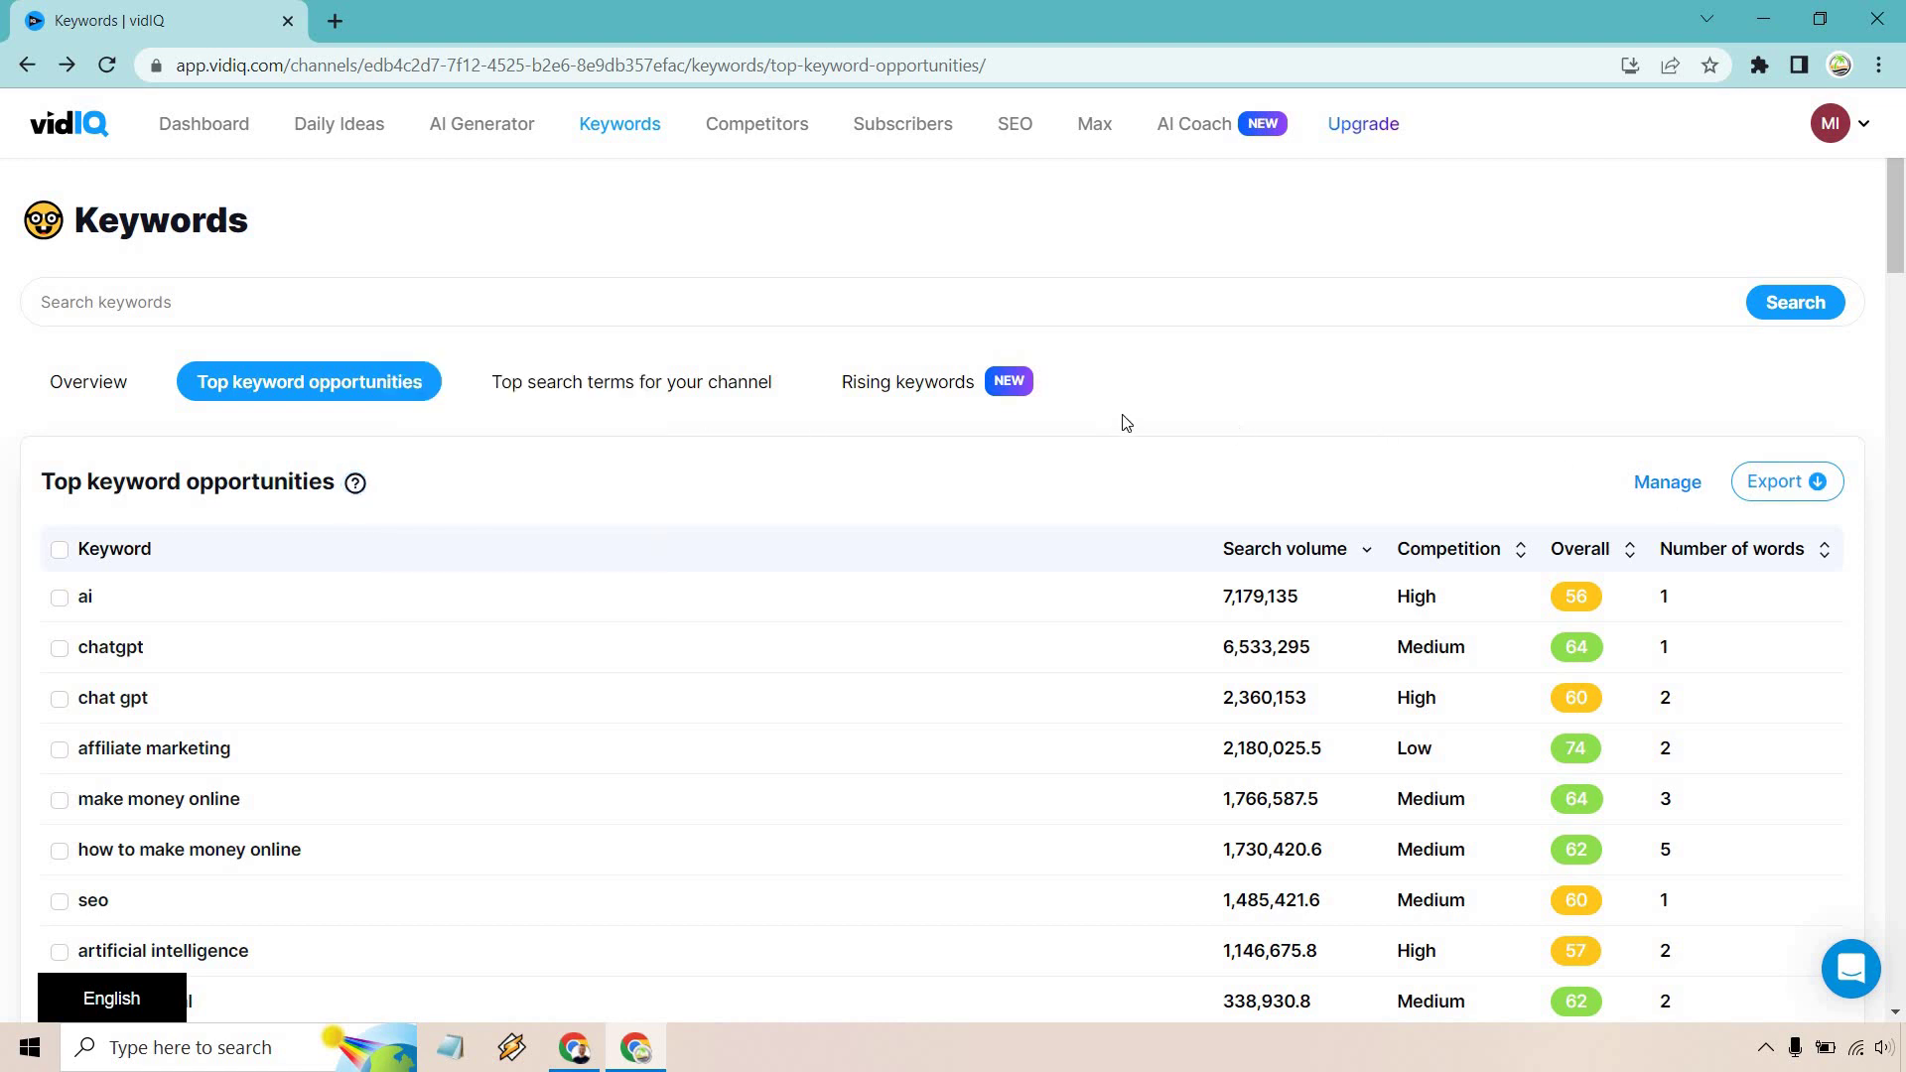
scroll(1124, 422, down, 2)
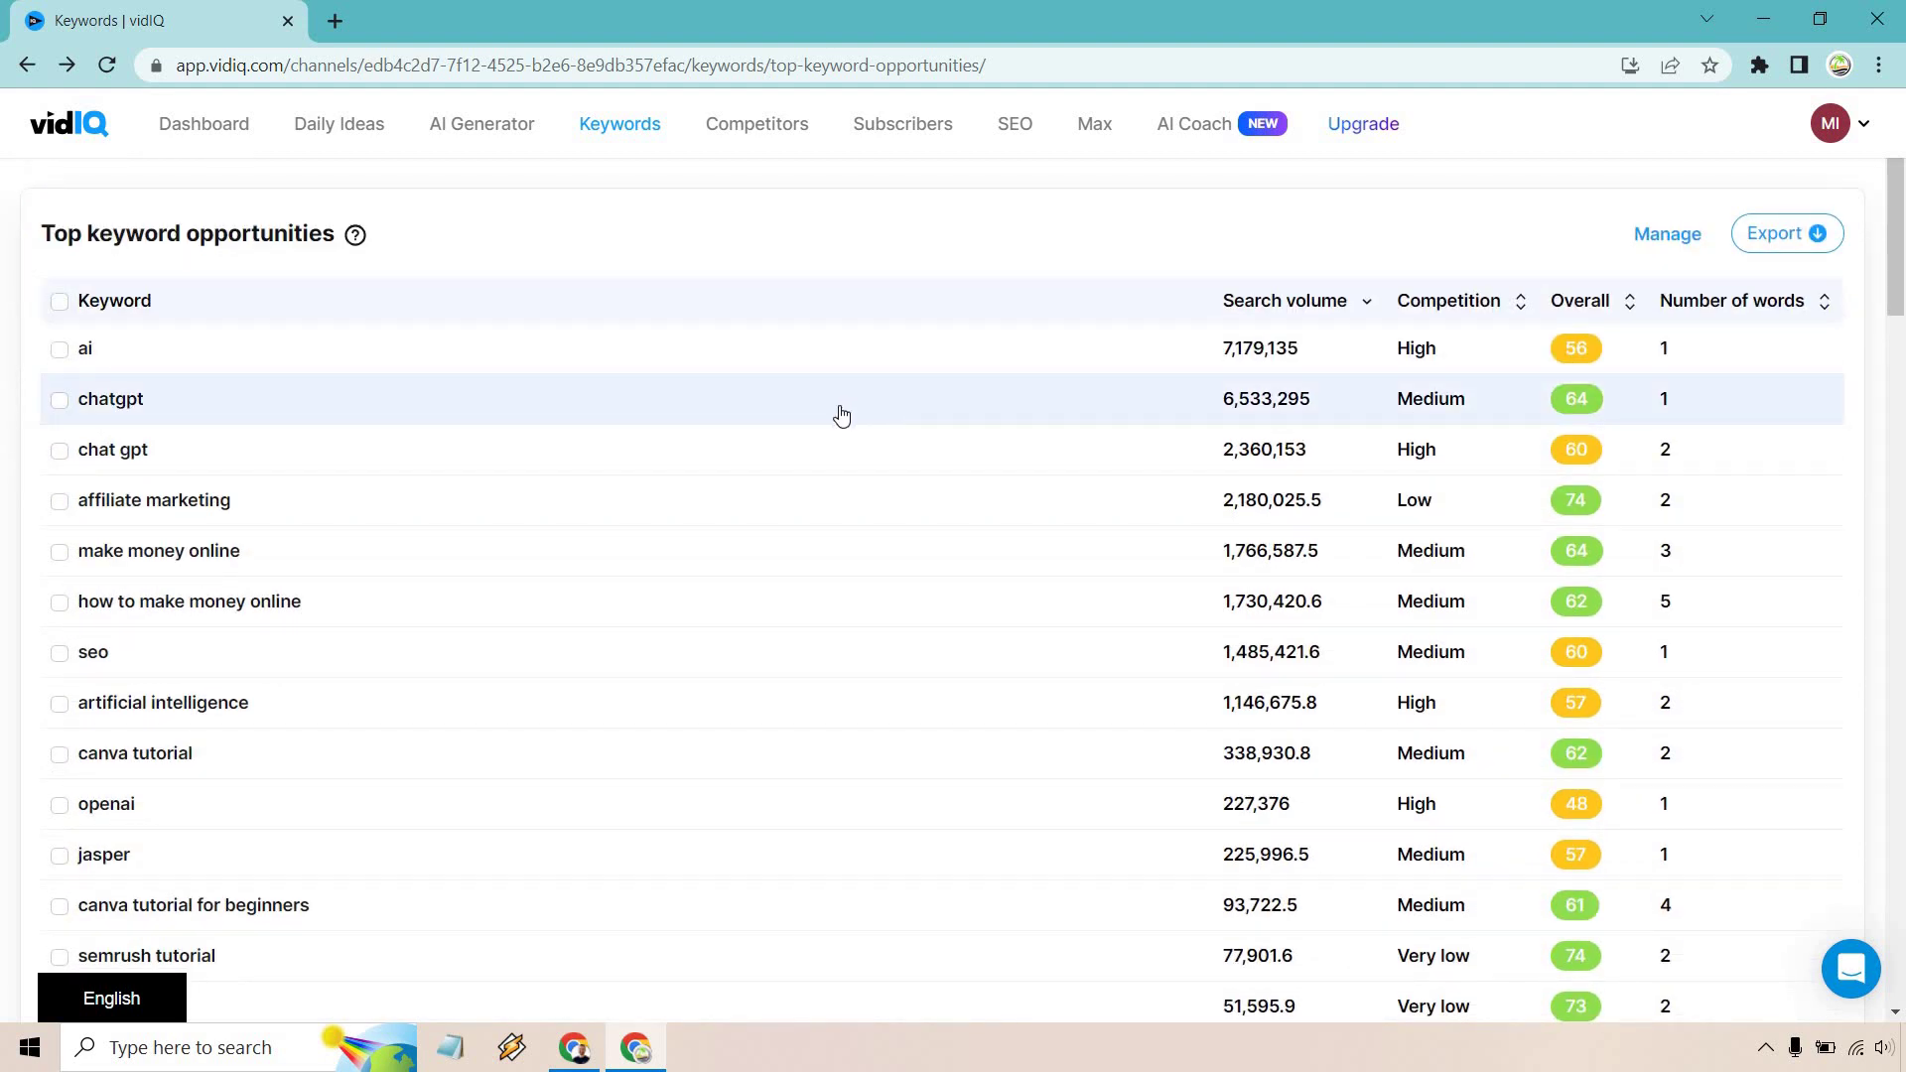
scroll(842, 415, down, 1)
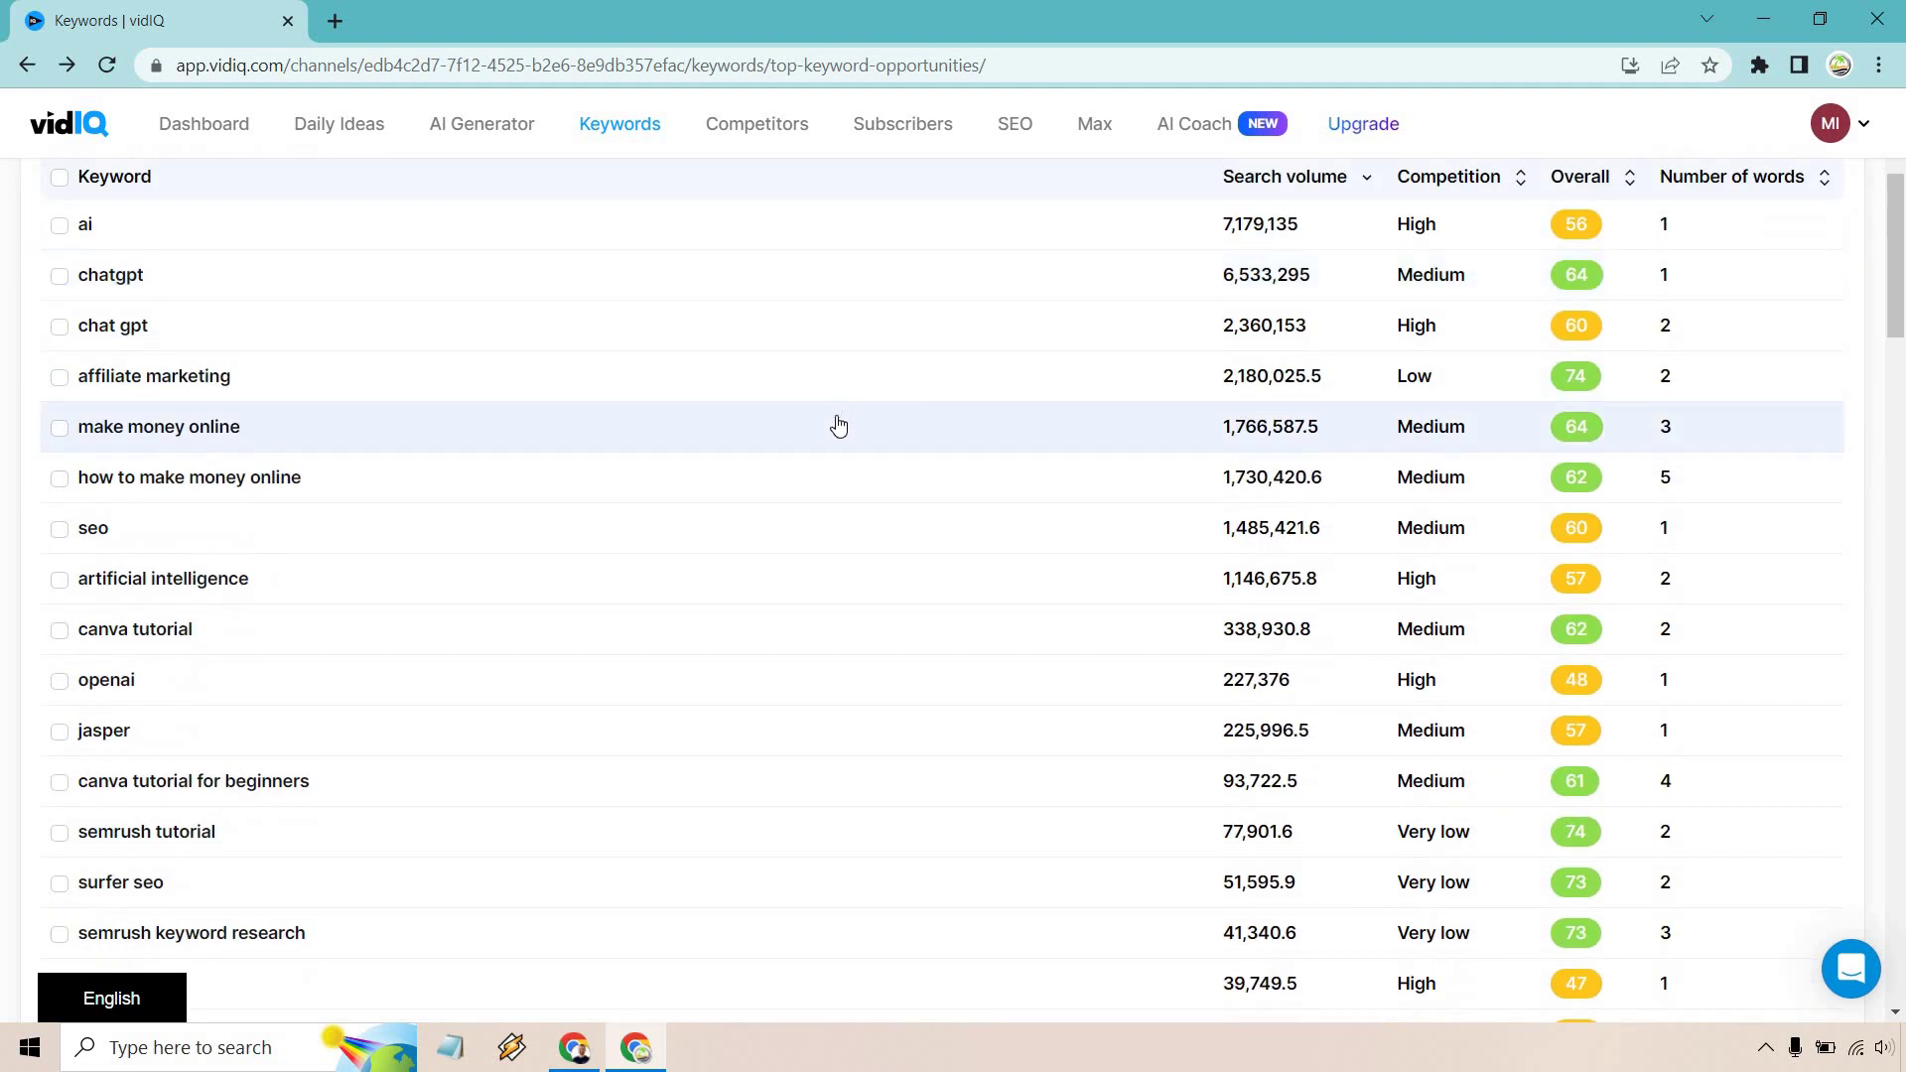
scroll(838, 425, up, 1)
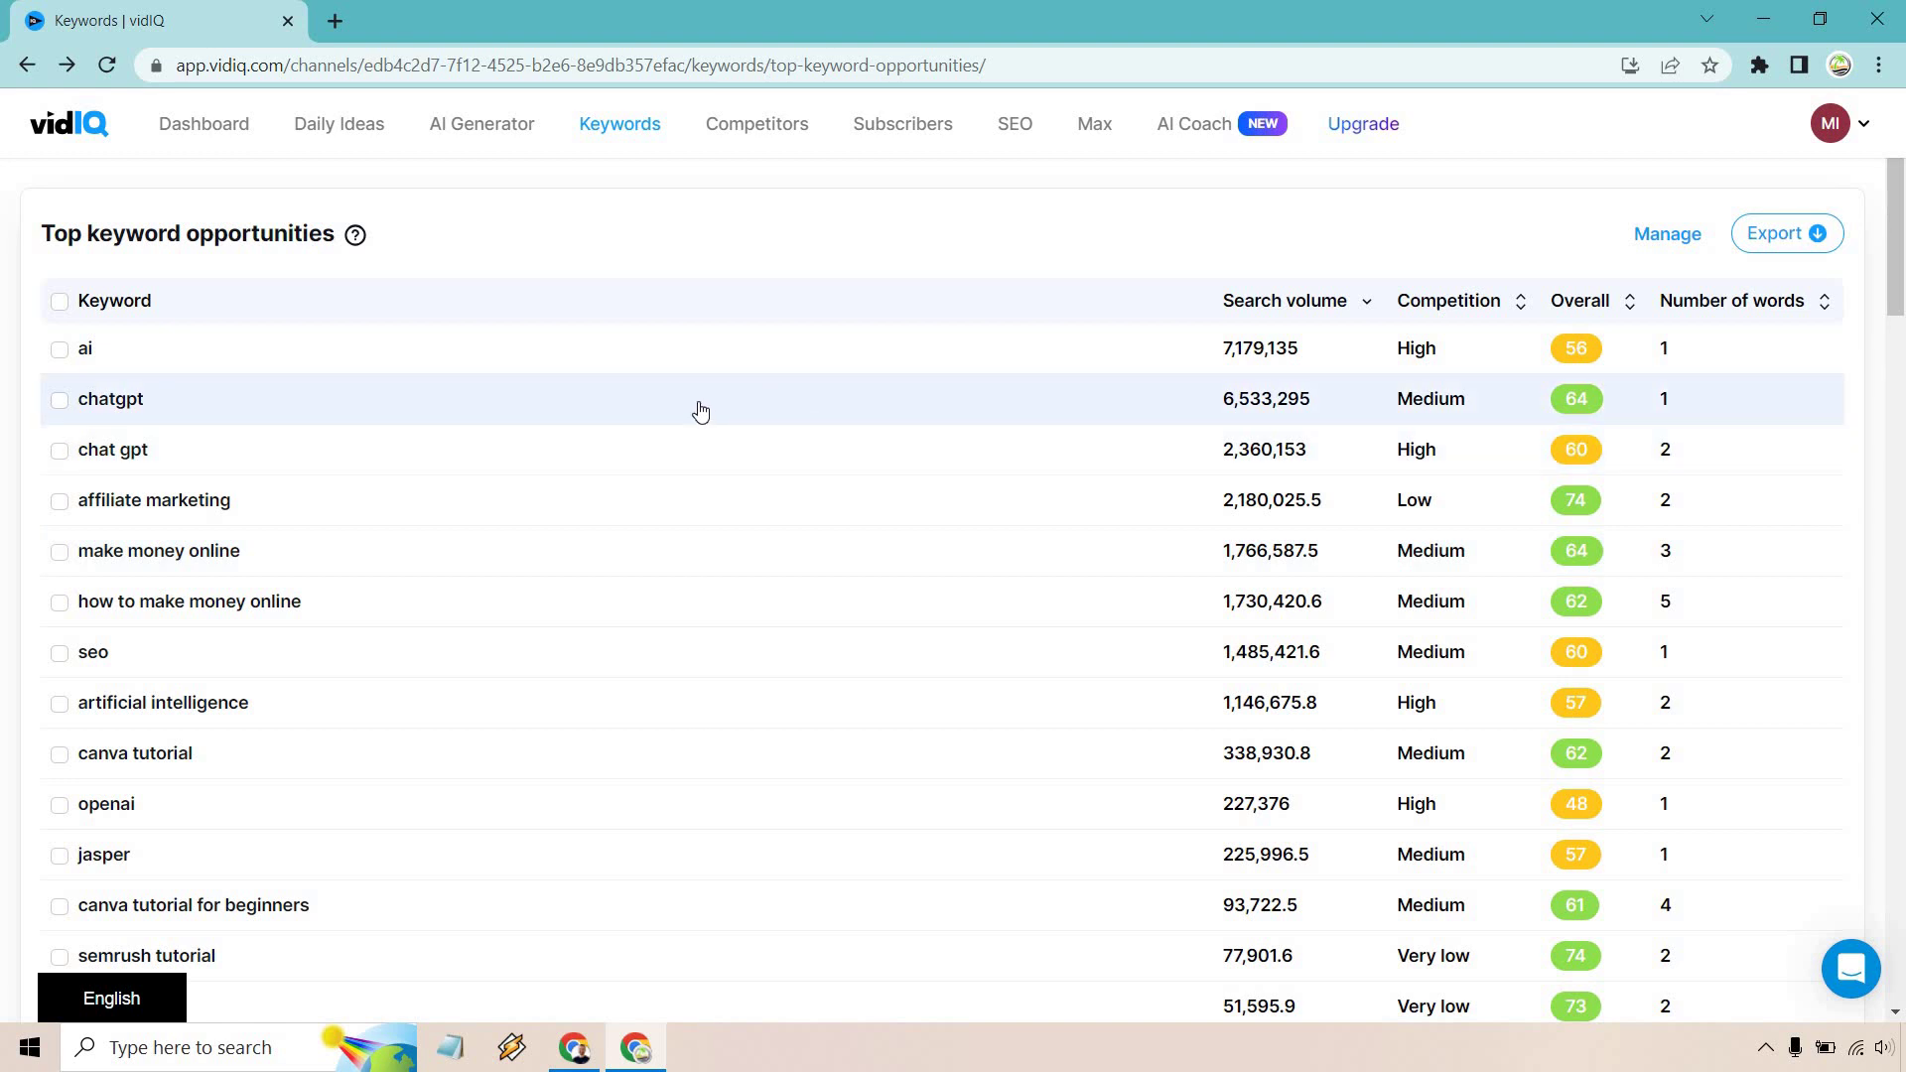
scroll(700, 410, down, 2)
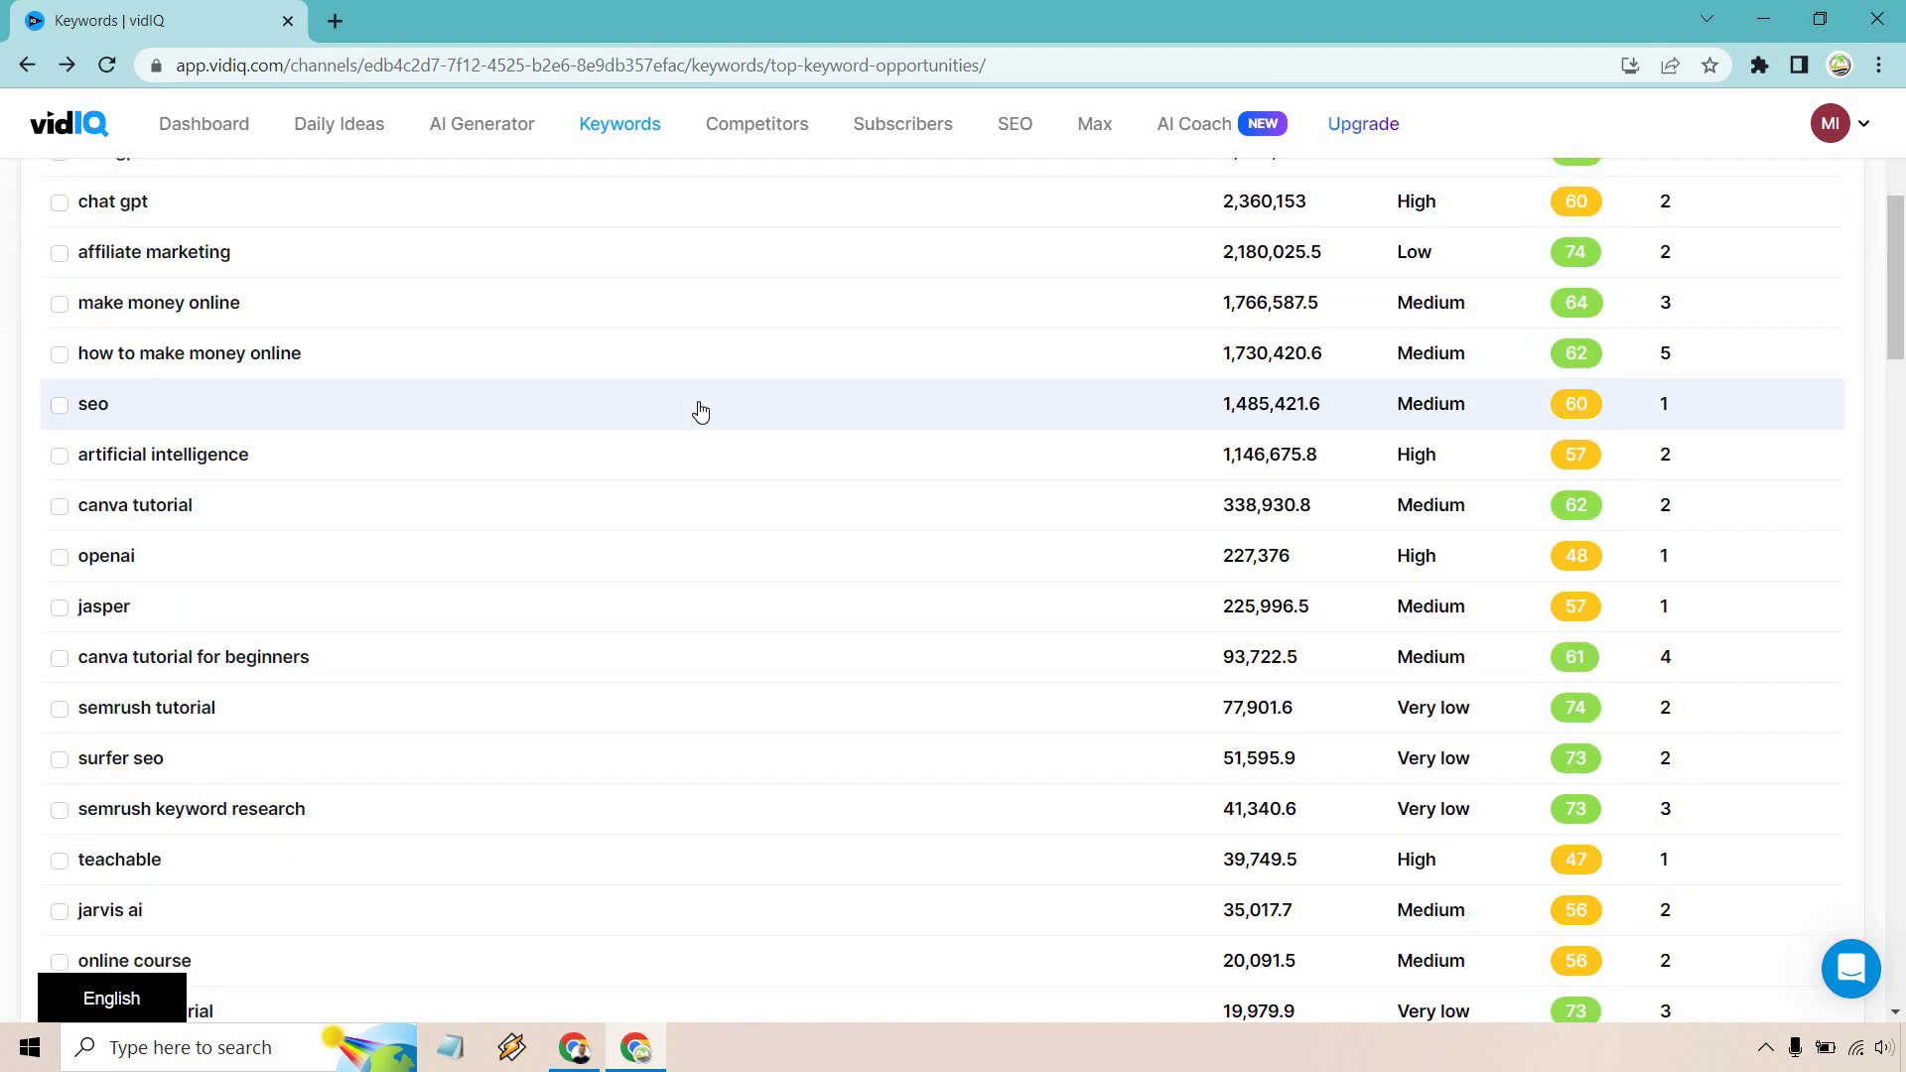
scroll(699, 410, down, 1)
scroll(700, 410, down, 3)
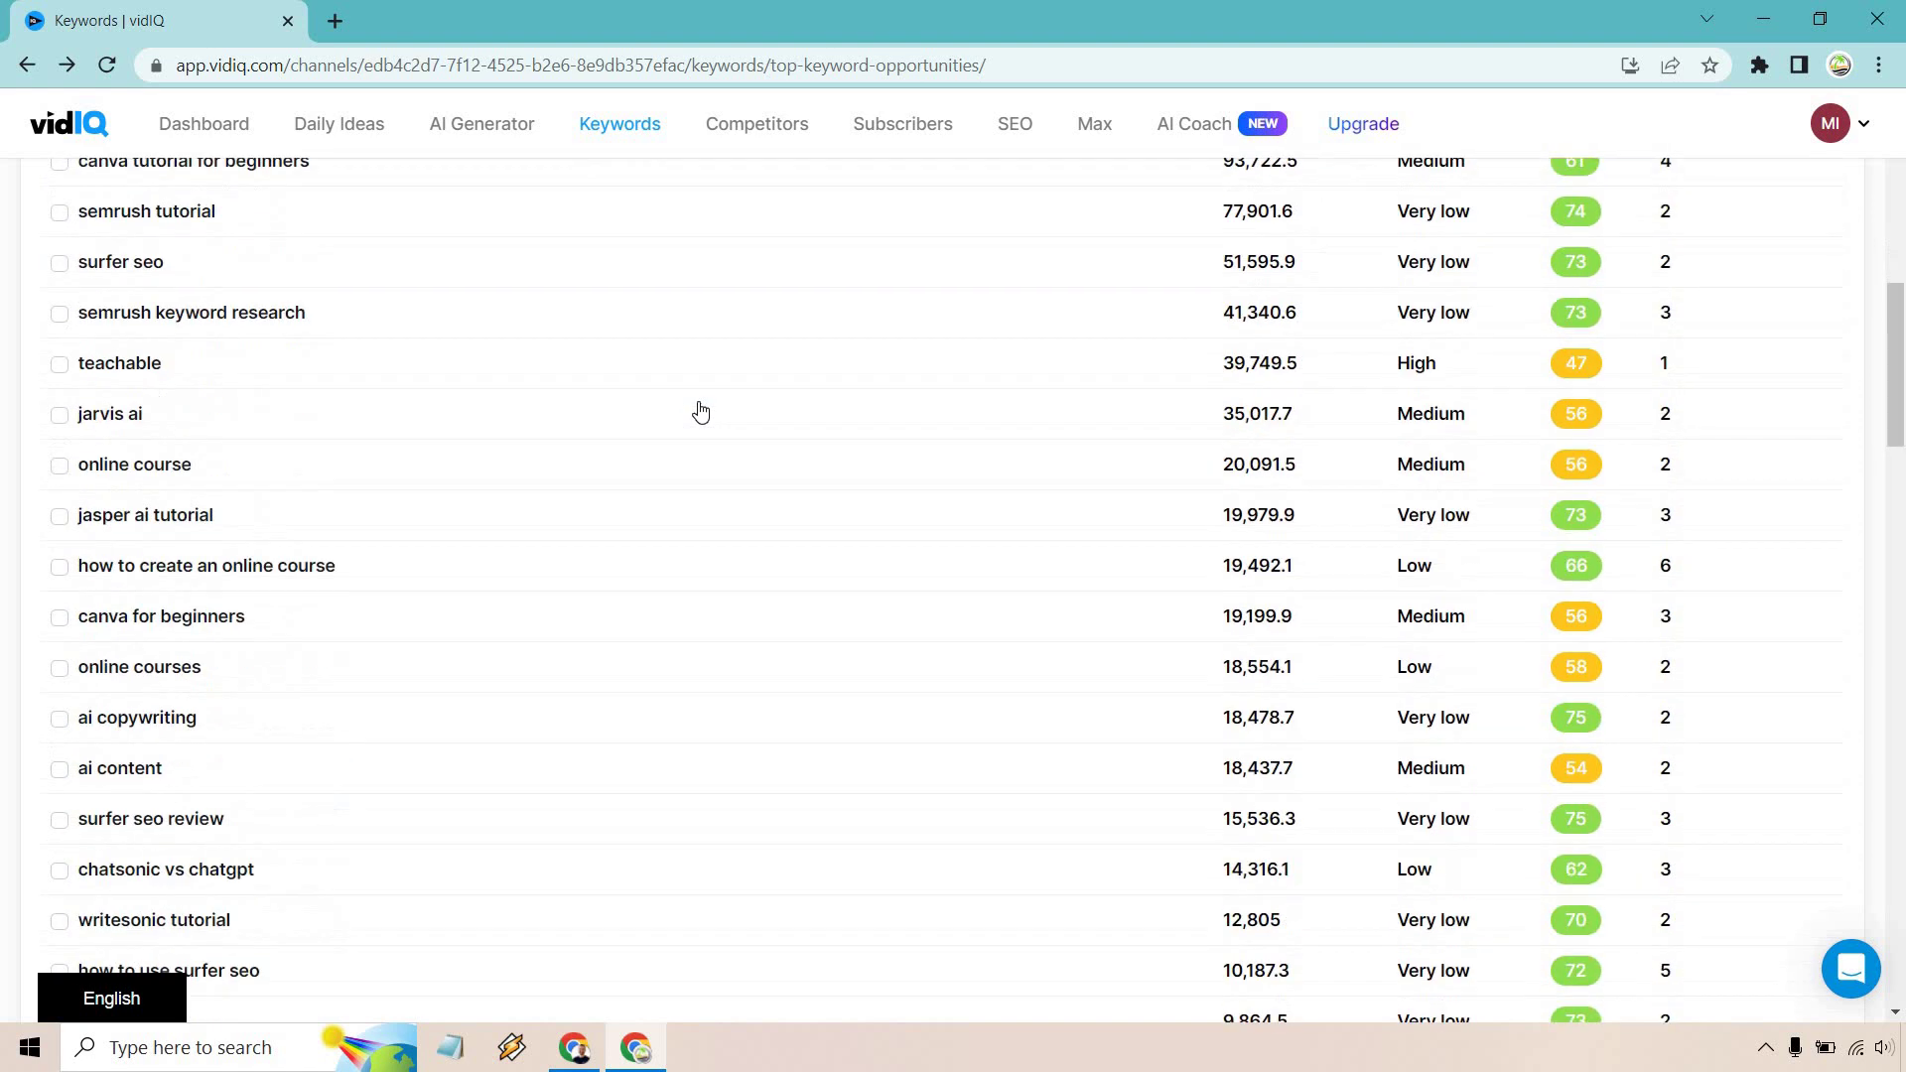
scroll(700, 410, down, 5)
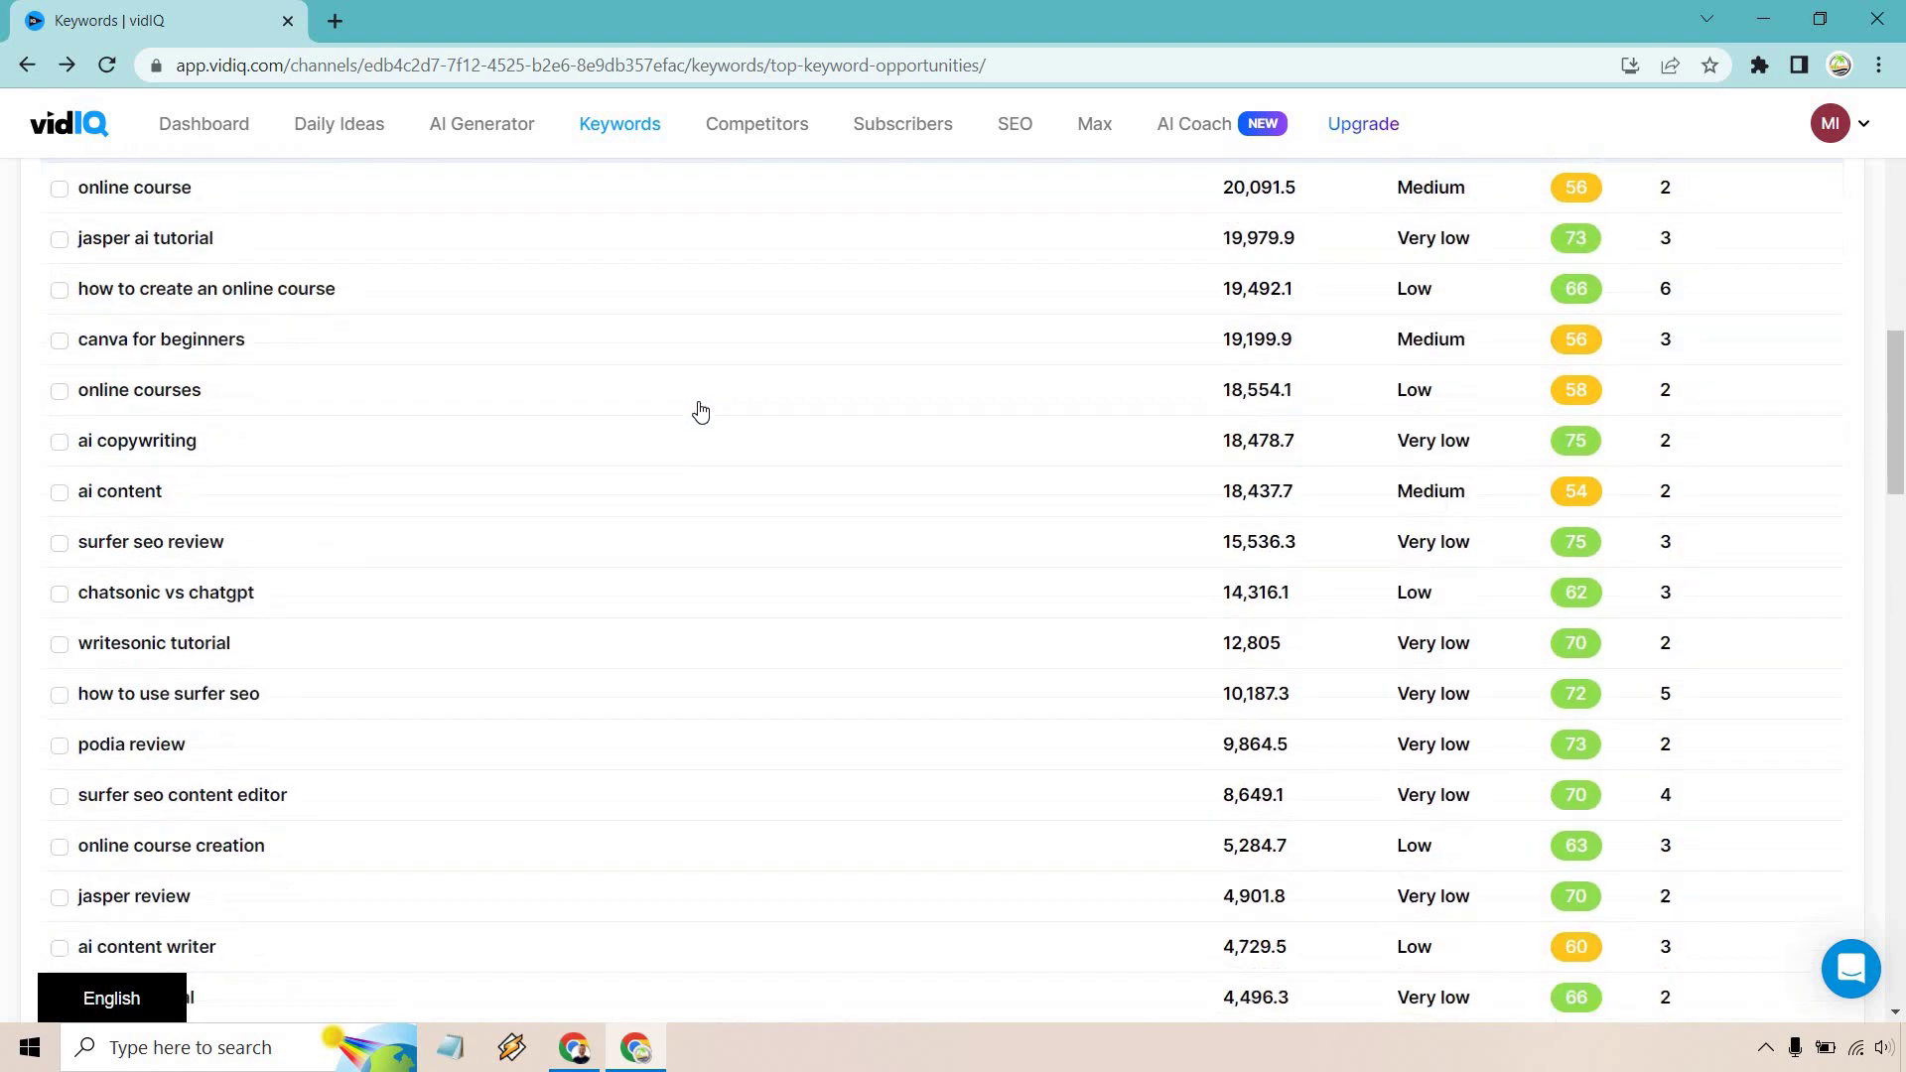
scroll(725, 473, down, 5)
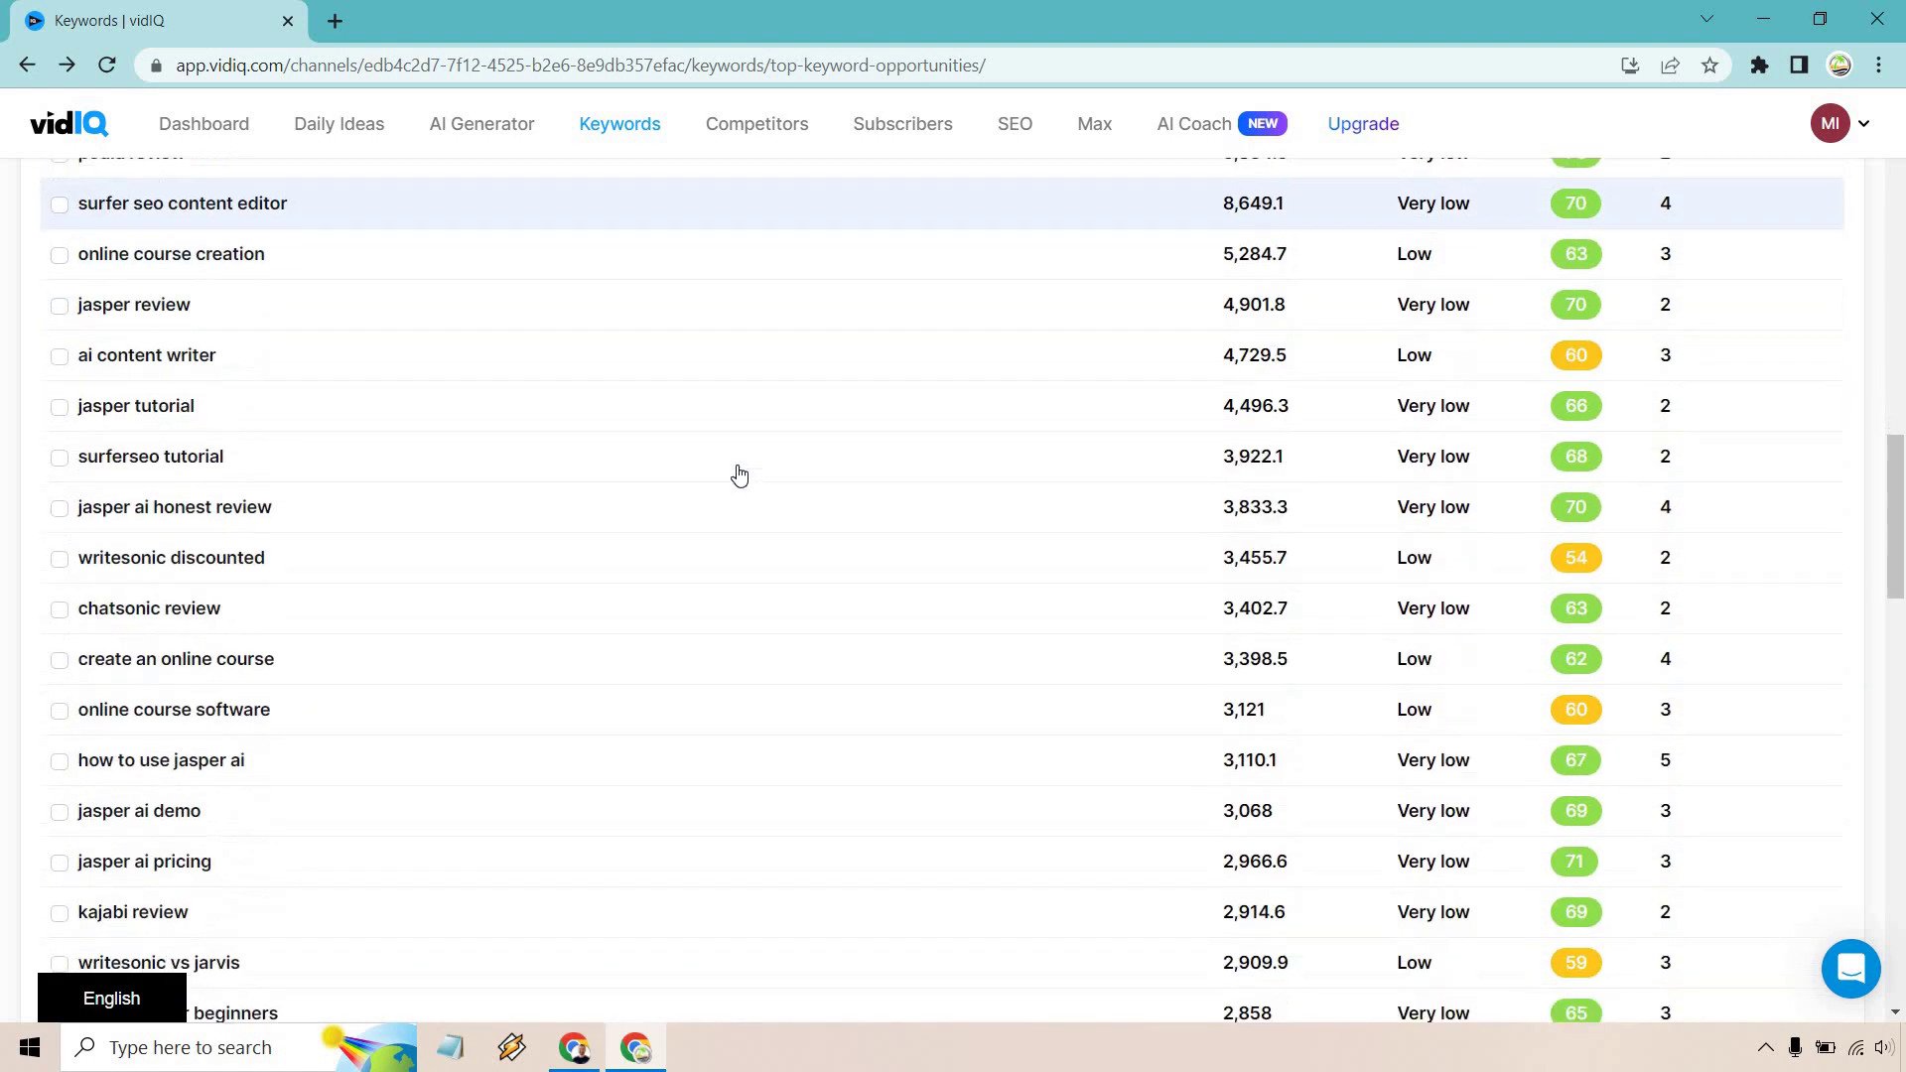
scroll(739, 475, down, 5)
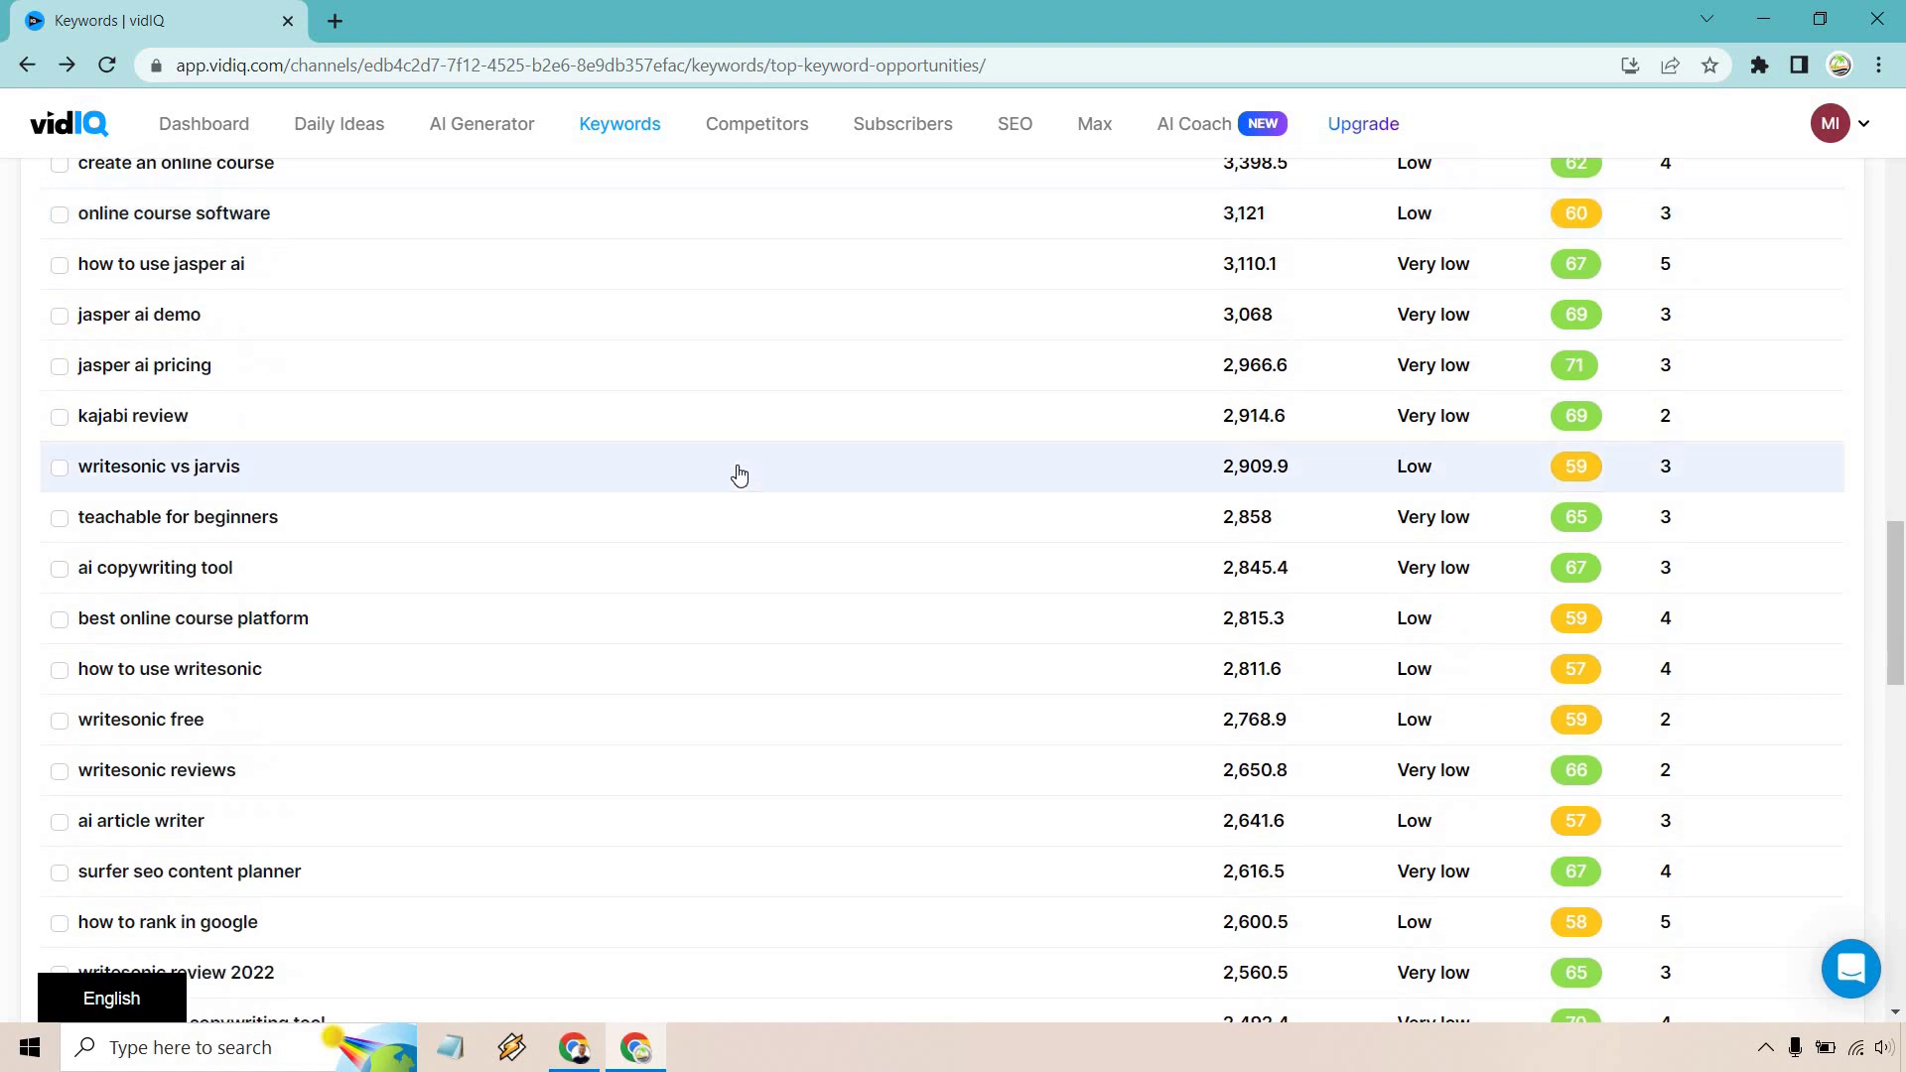
scroll(739, 475, down, 3)
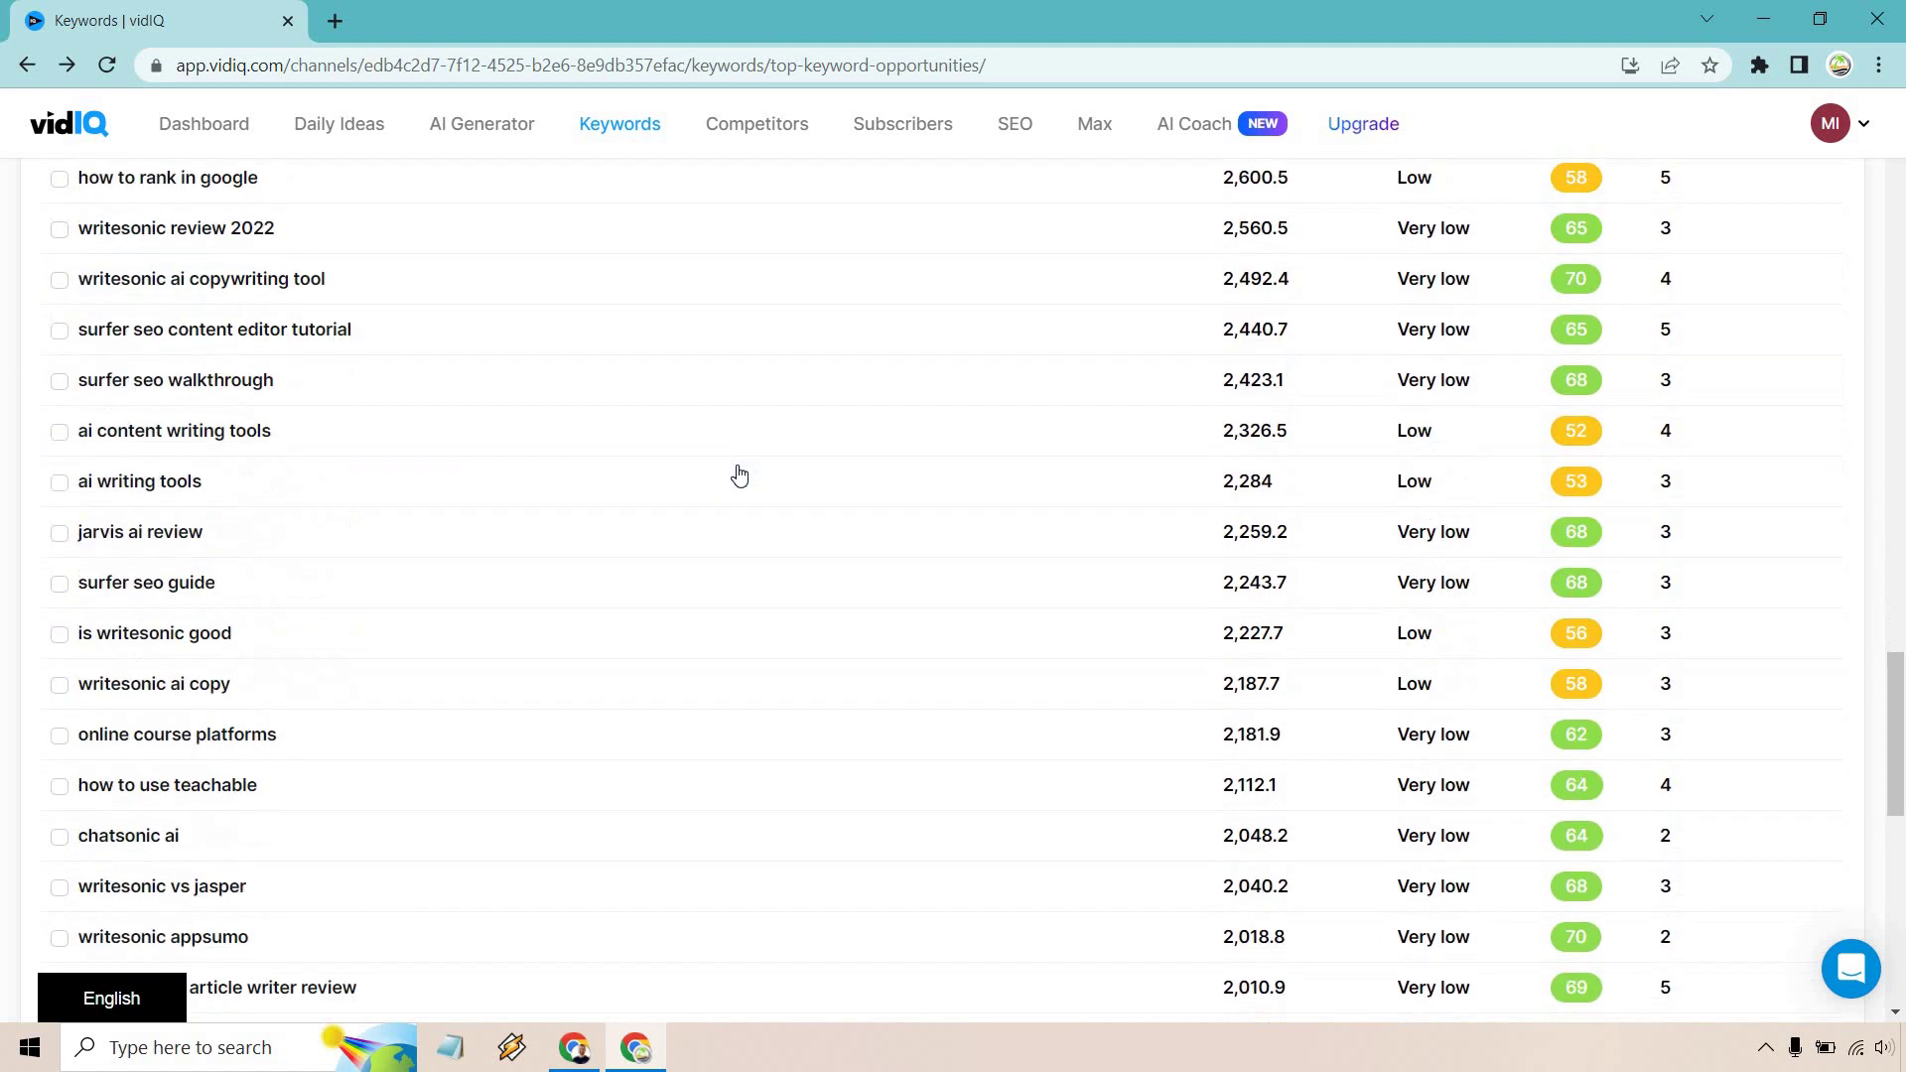
scroll(740, 474, down, 3)
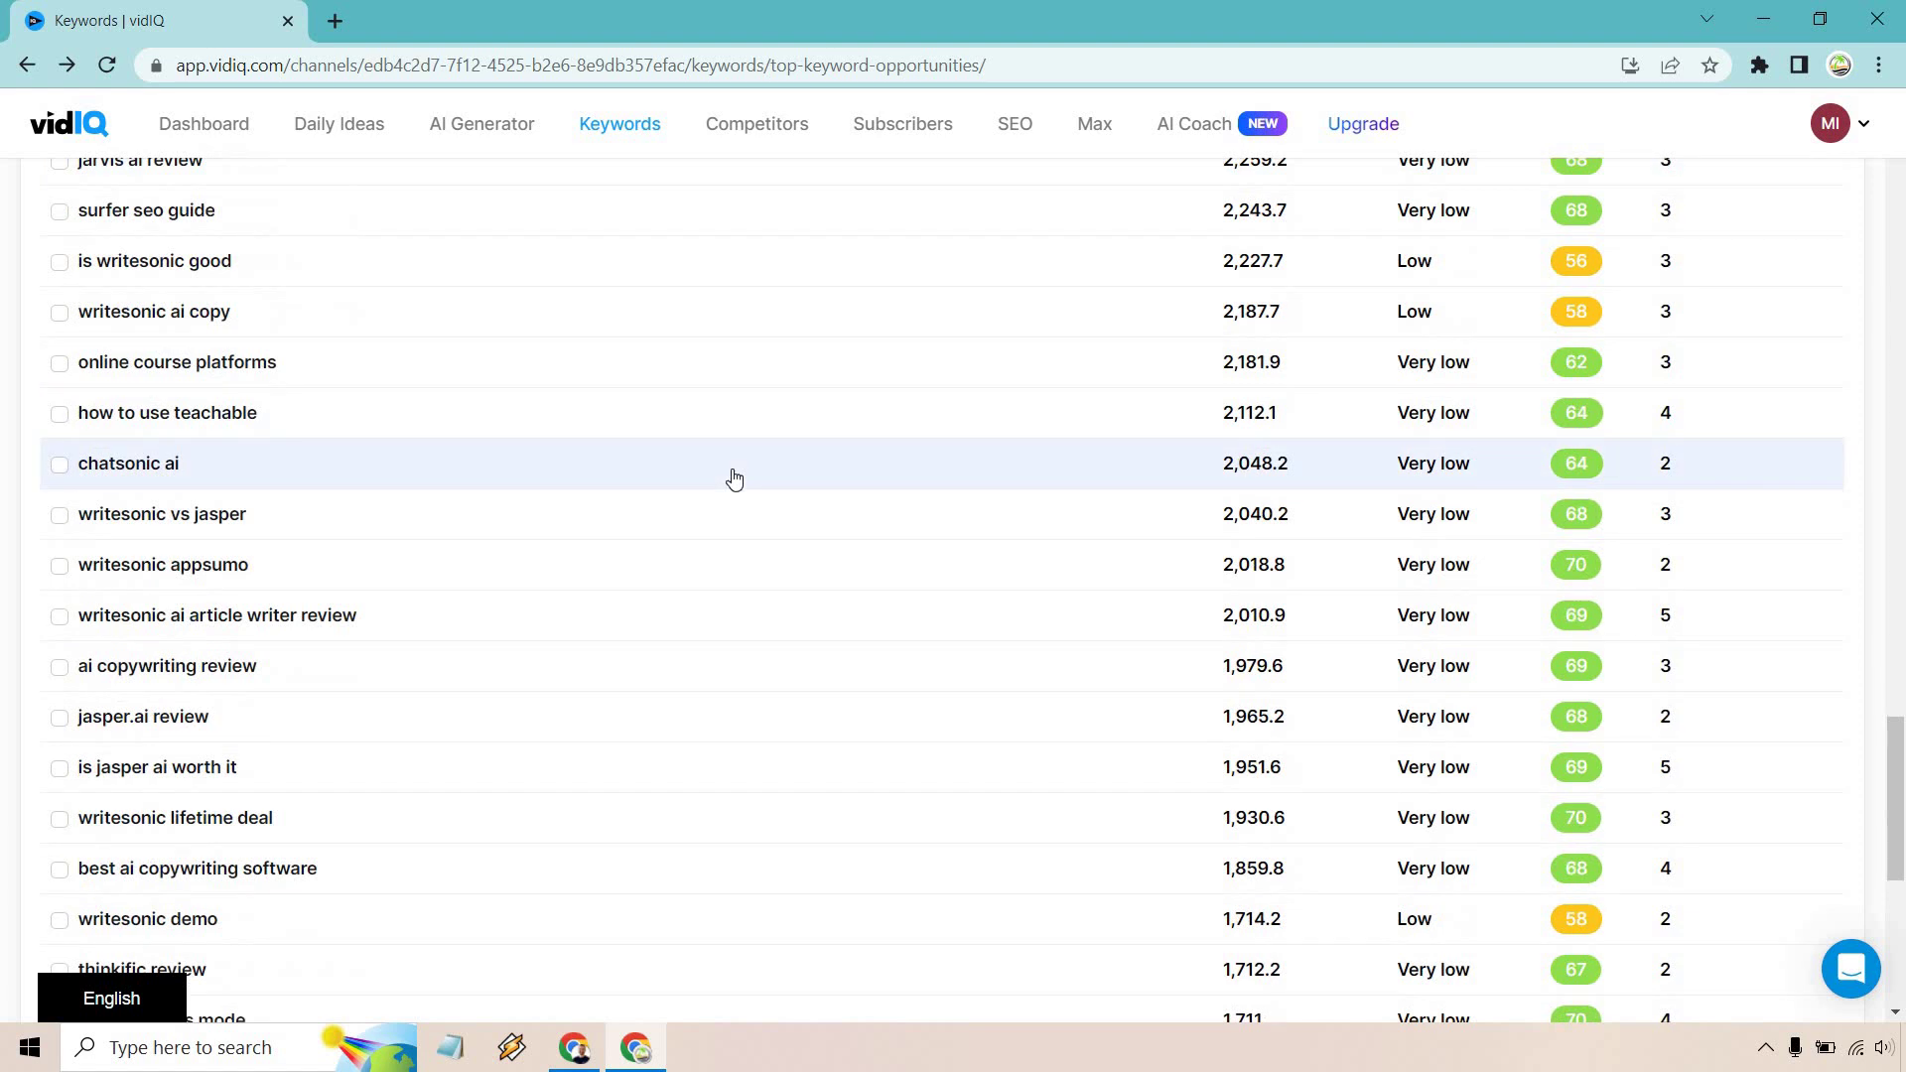
scroll(733, 479, down, 3)
scroll(730, 481, up, 11)
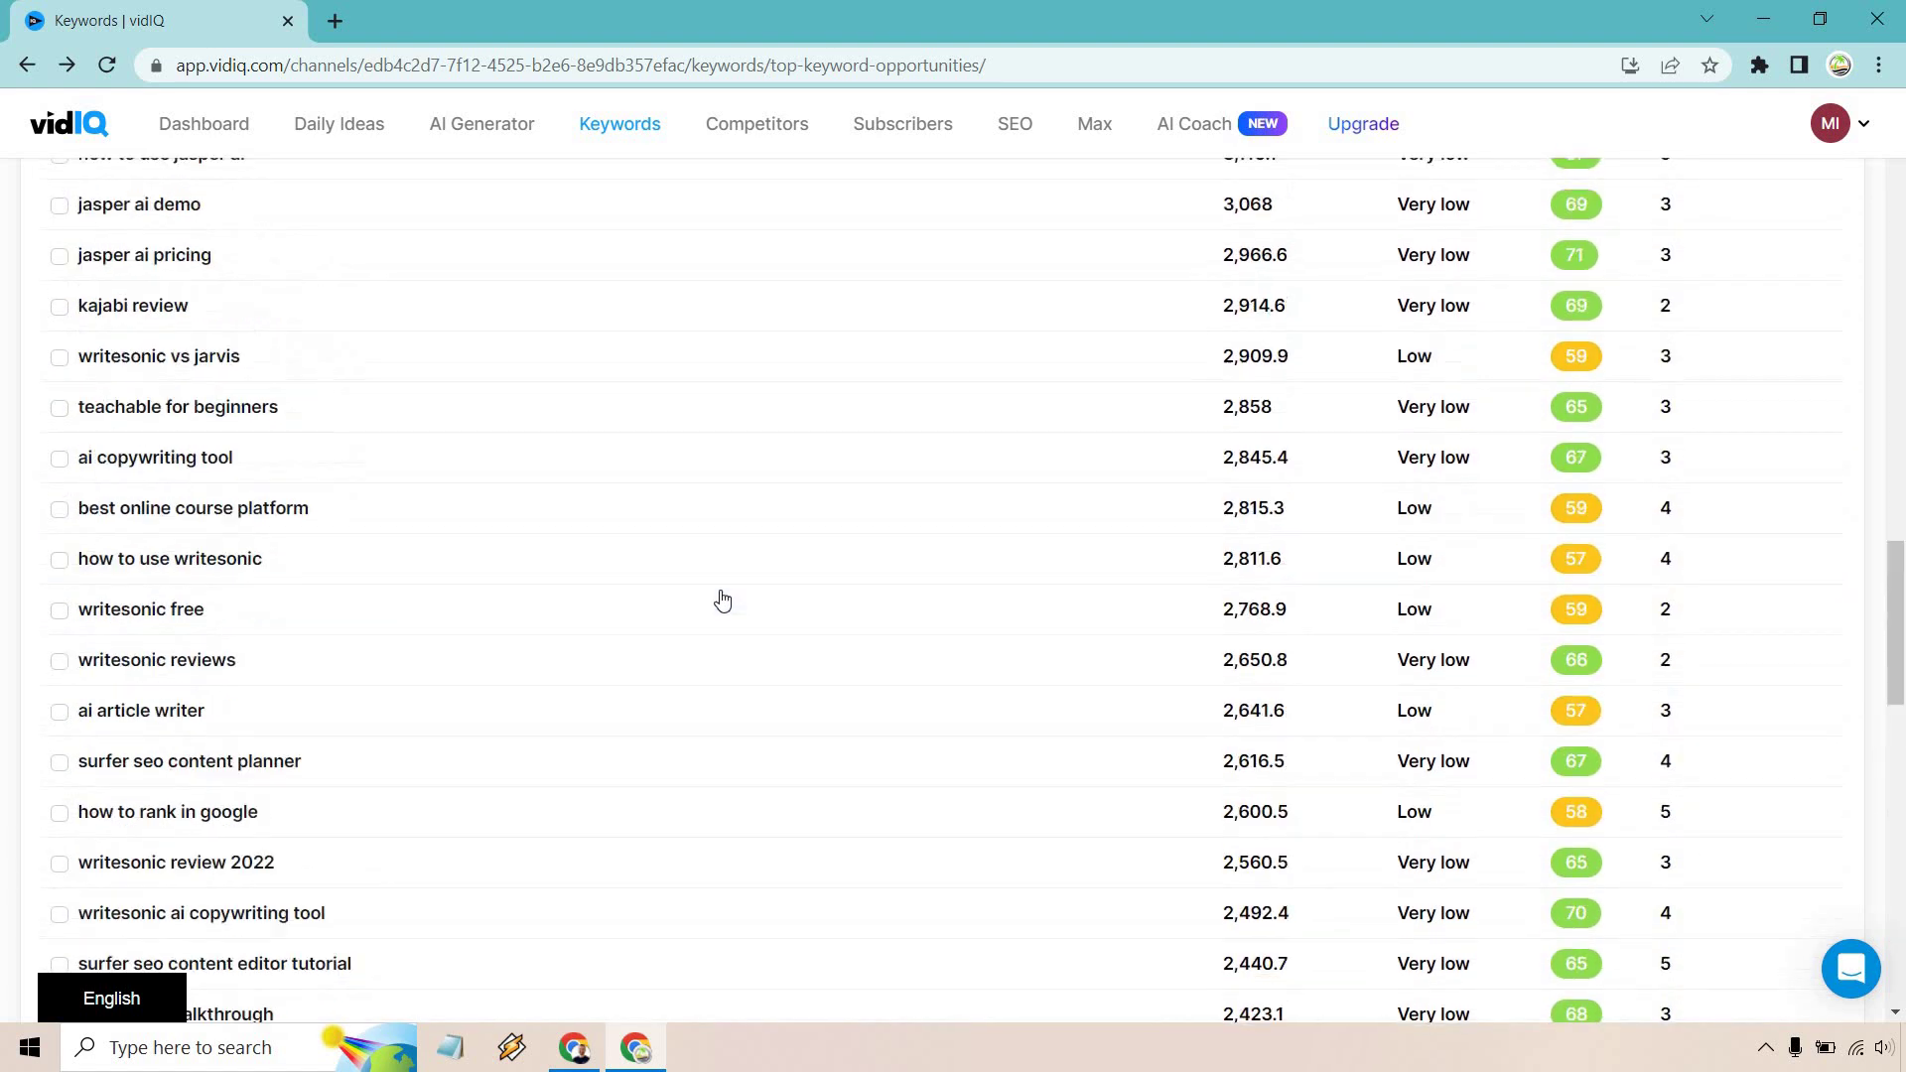
scroll(726, 635, up, 16)
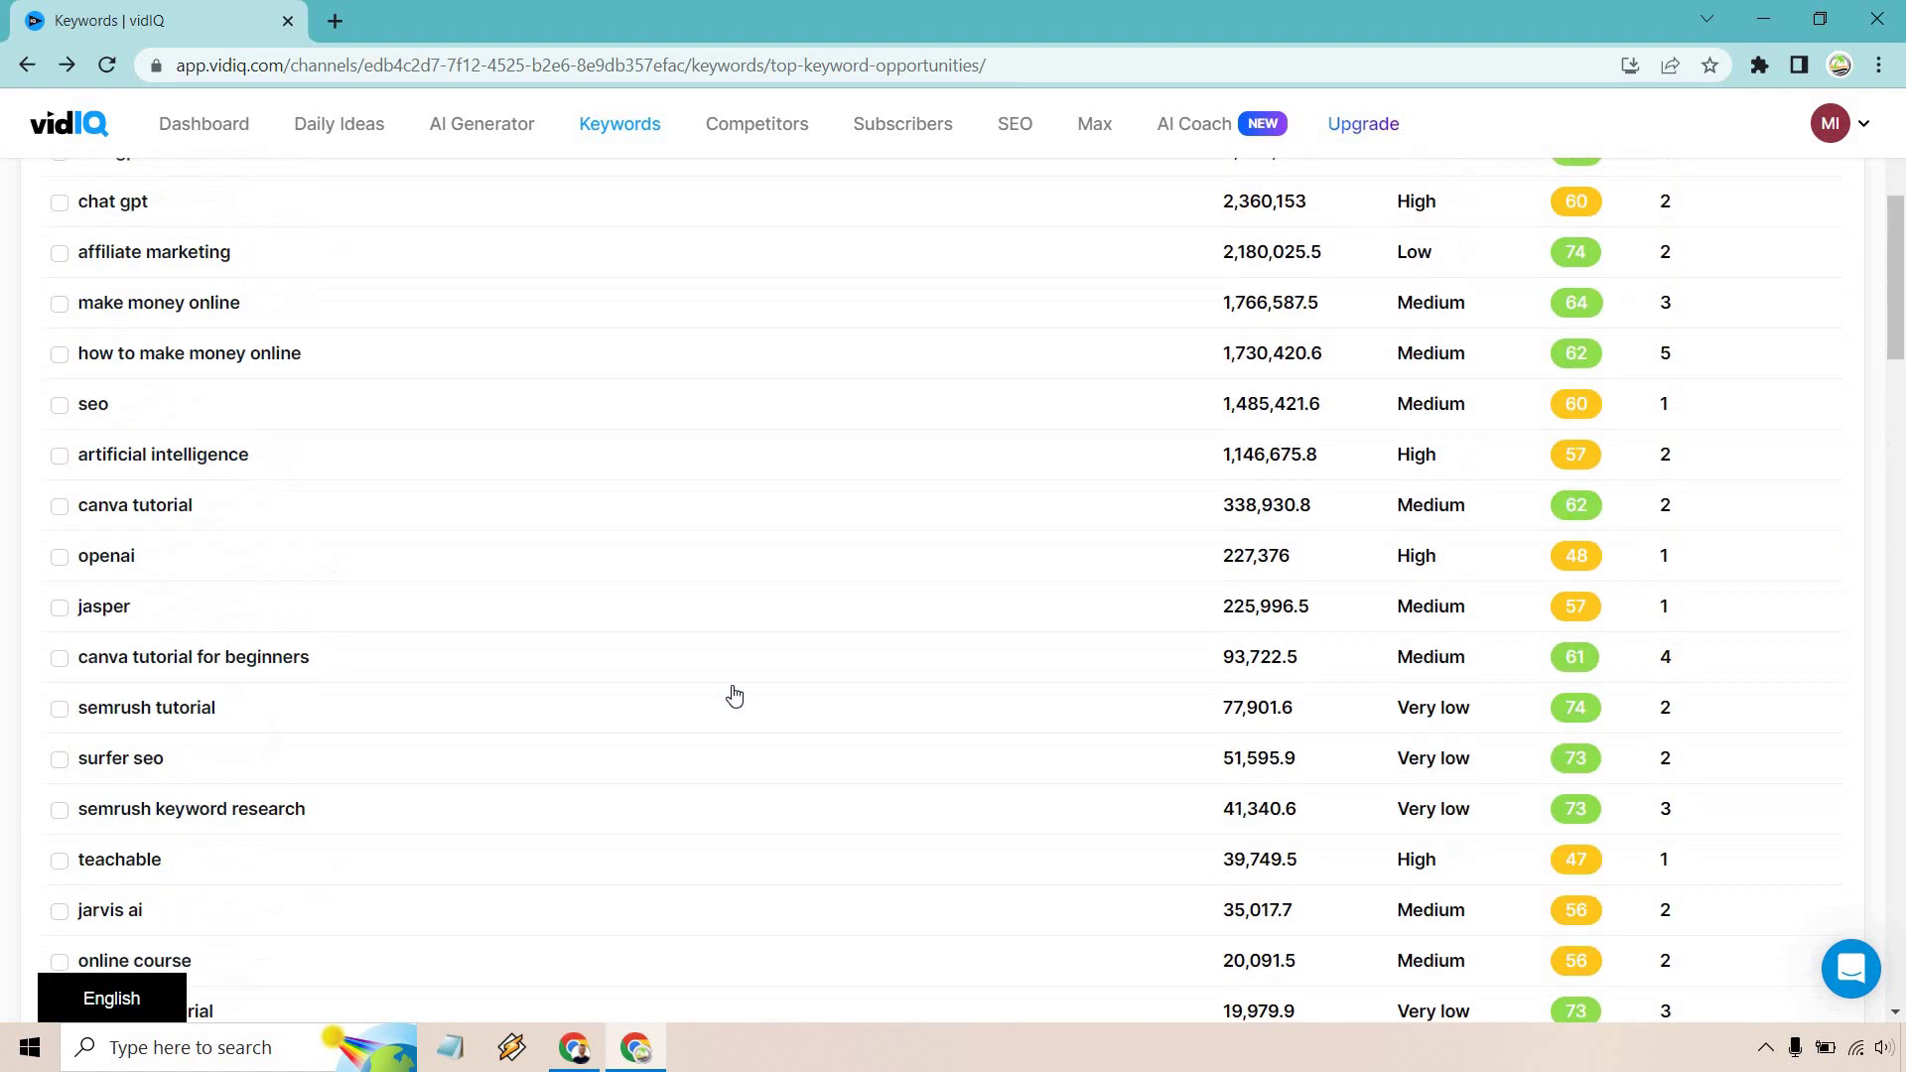
scroll(735, 694, up, 4)
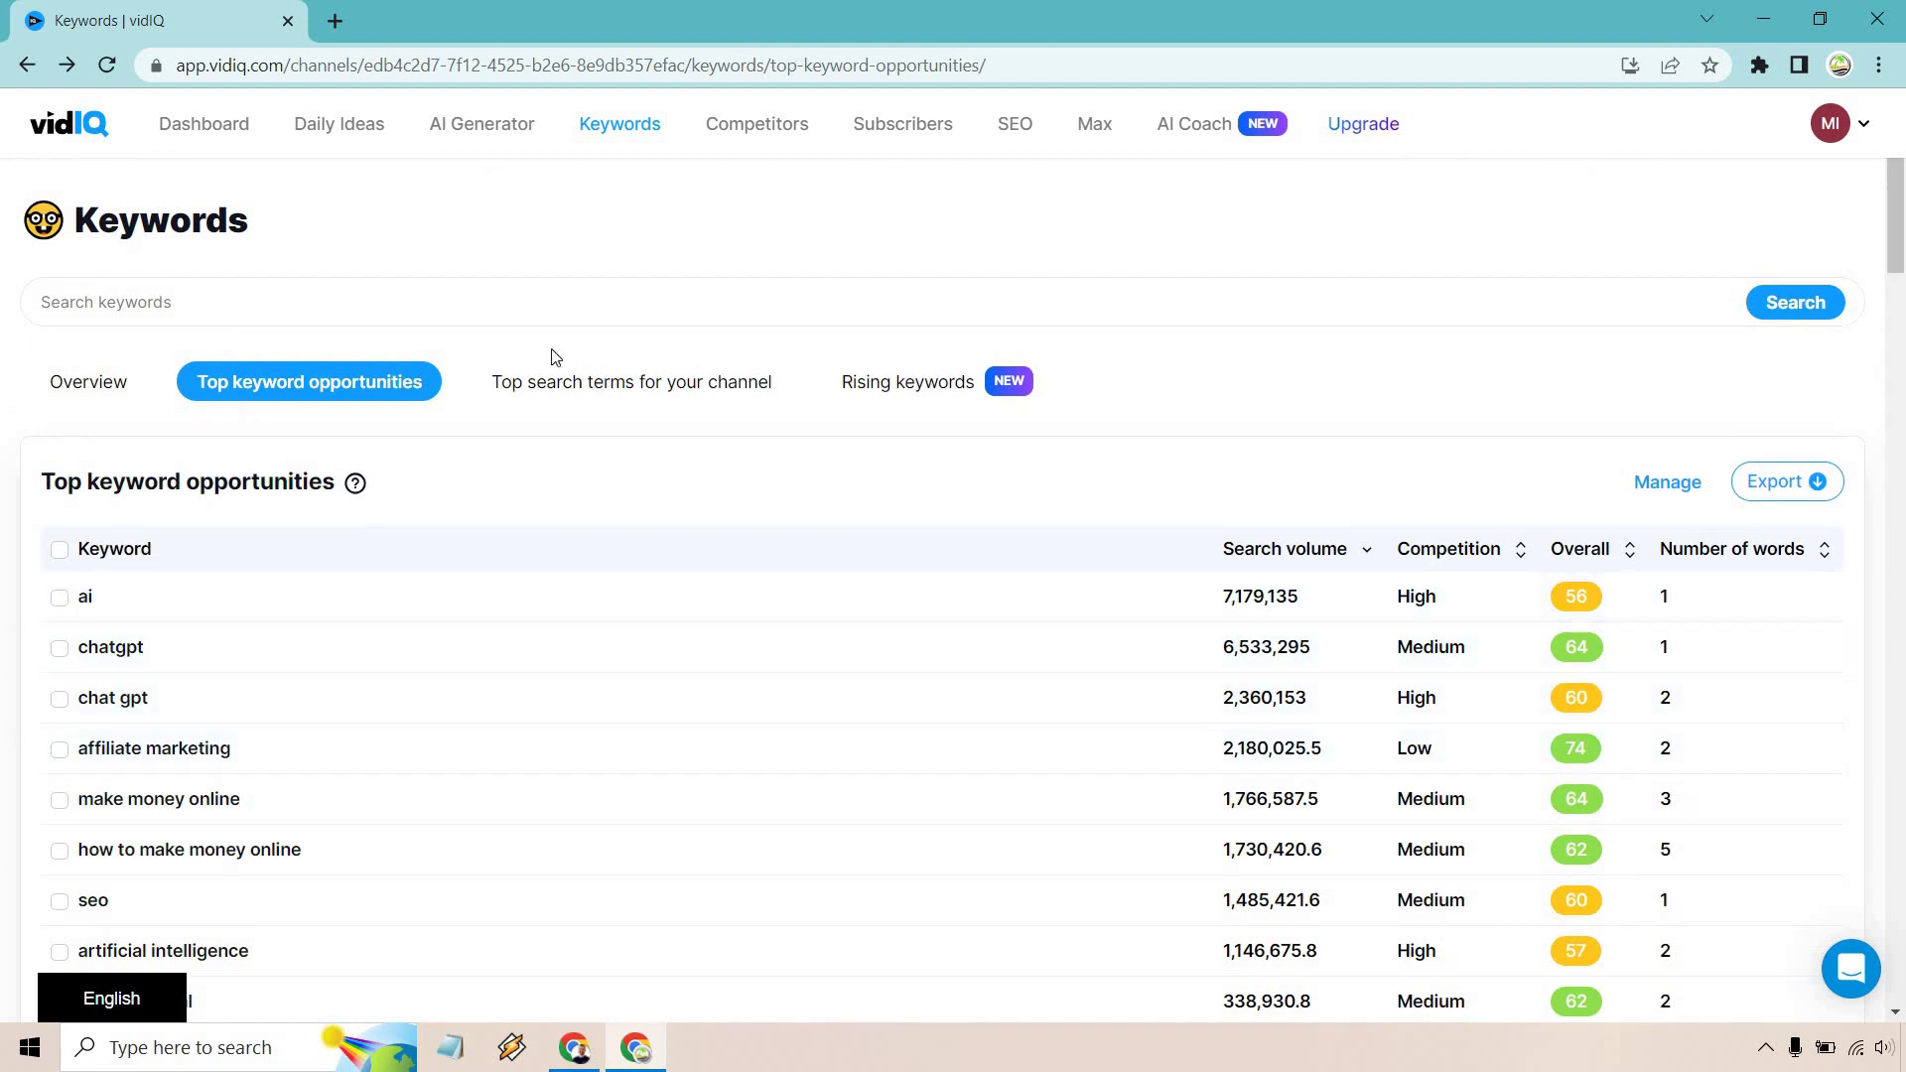
click(121, 656)
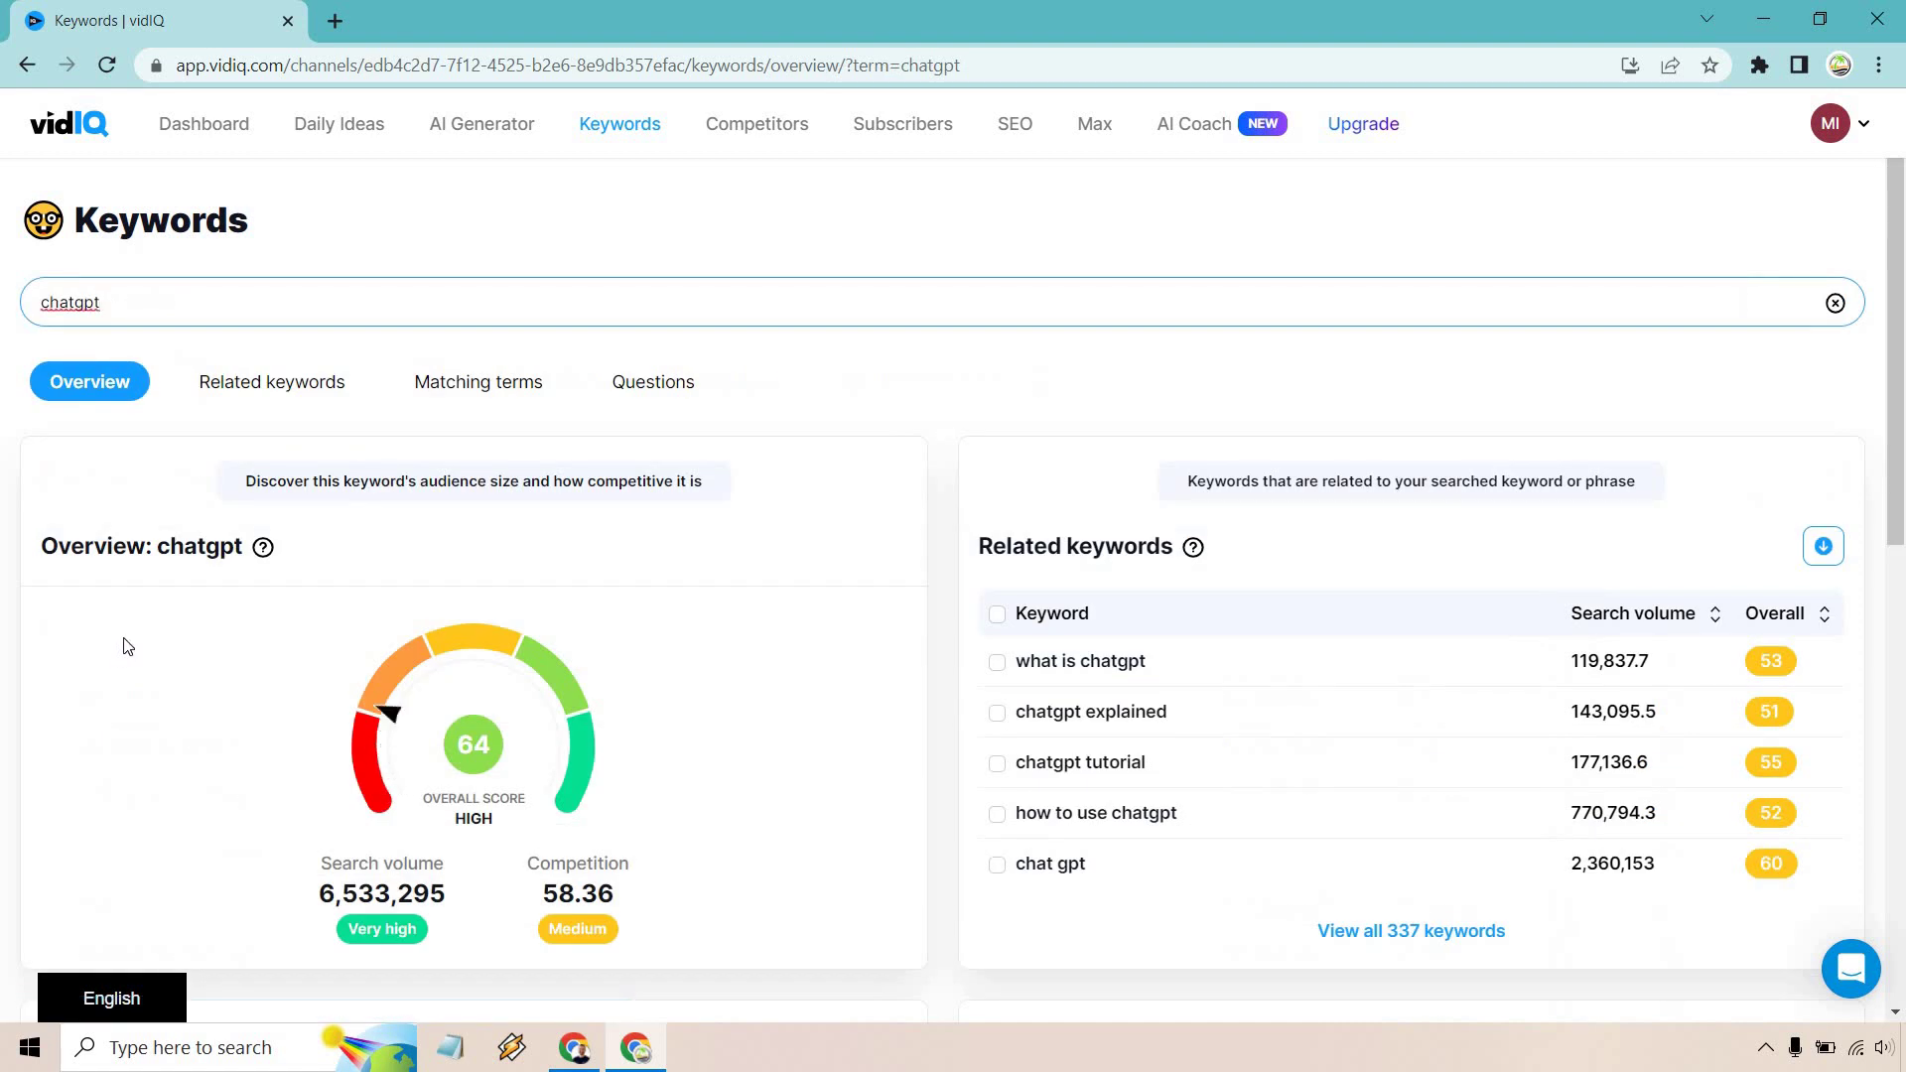
click(261, 558)
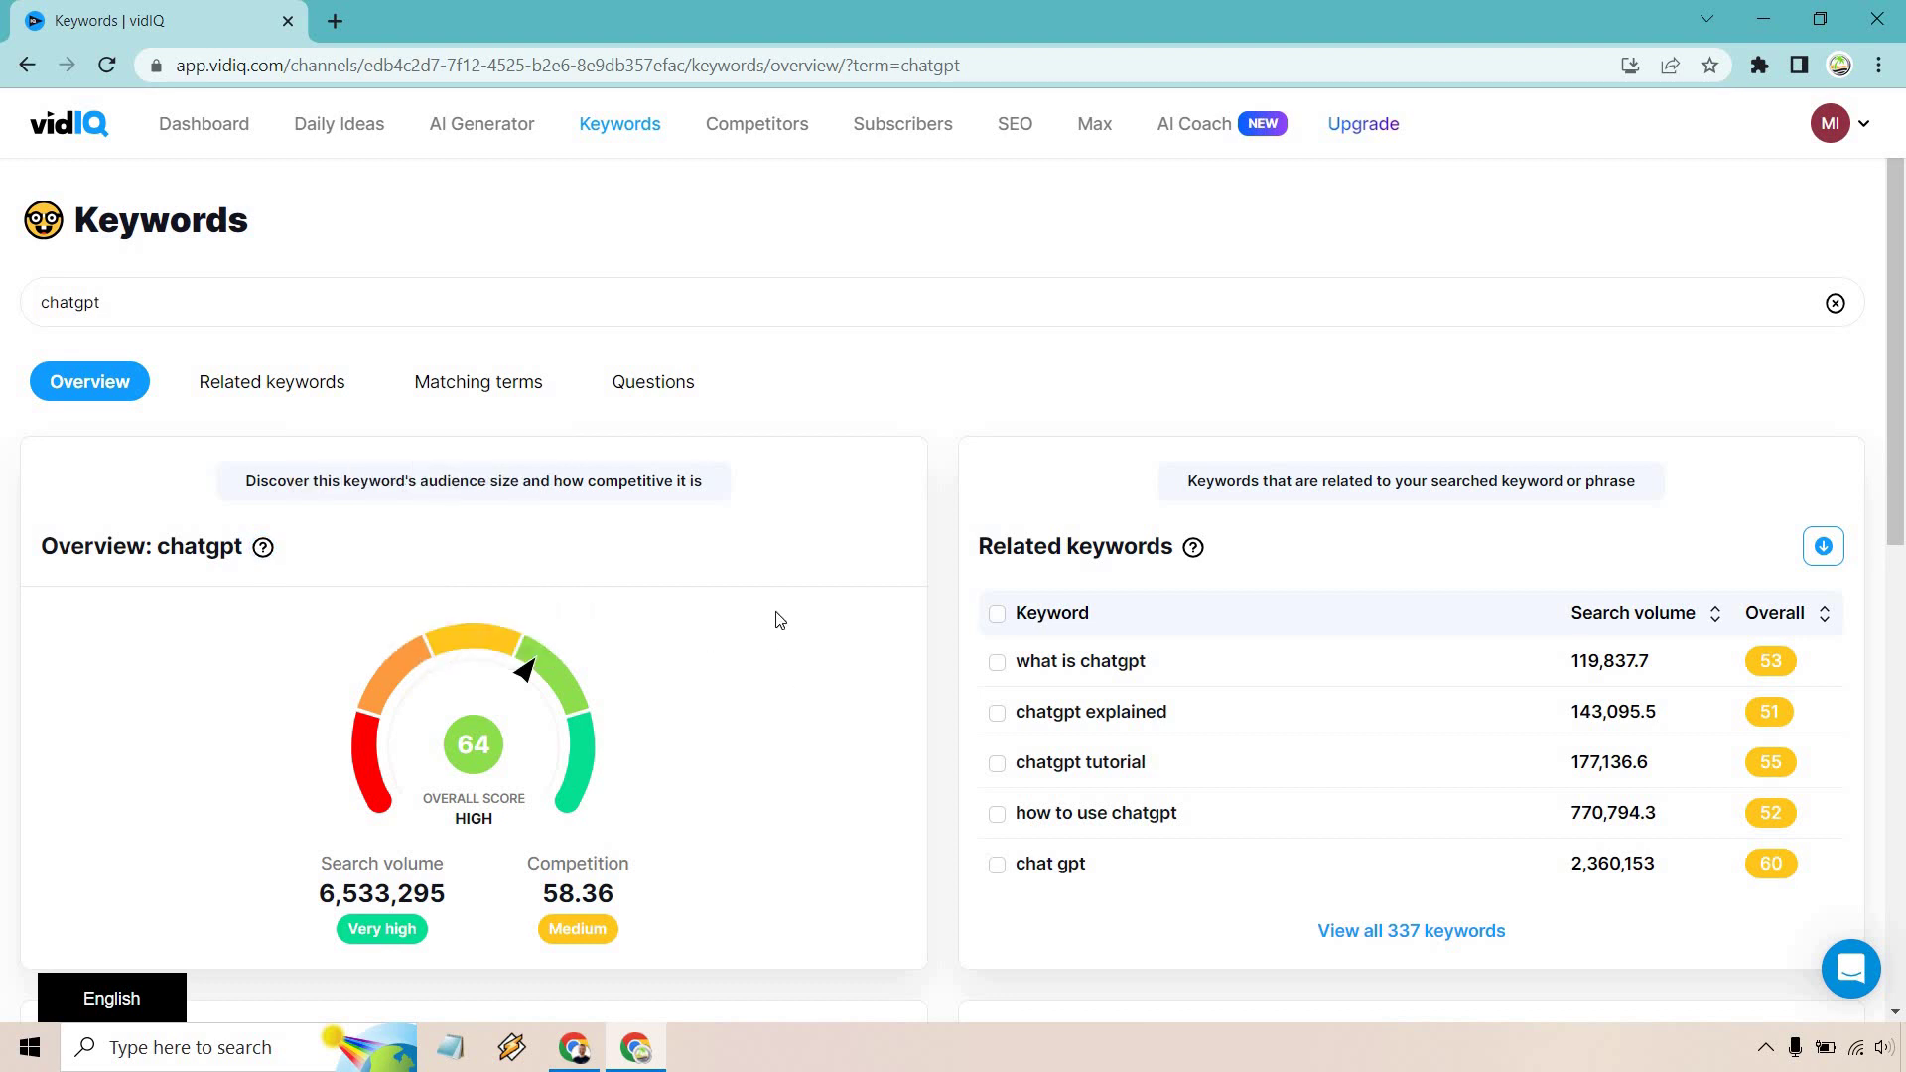
scroll(776, 620, down, 1)
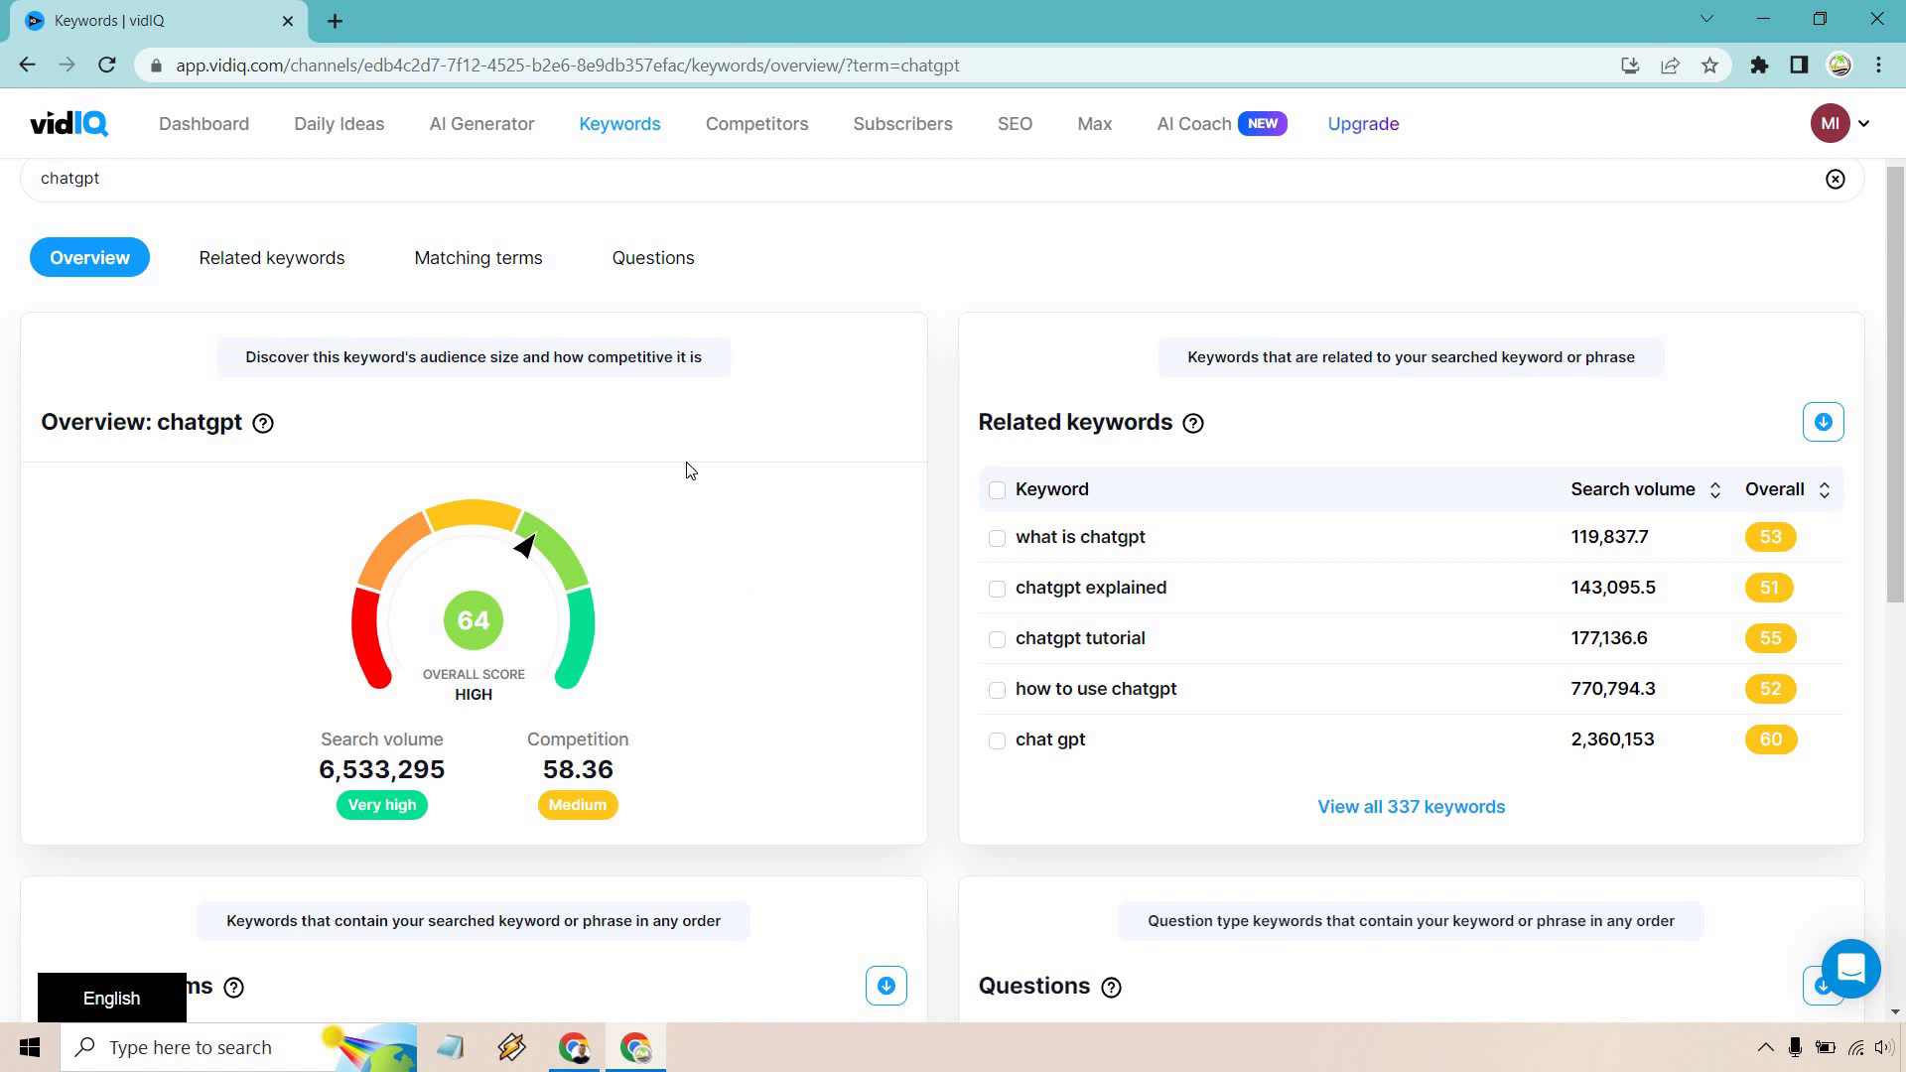
scroll(694, 442, down, 3)
scroll(695, 444, up, 2)
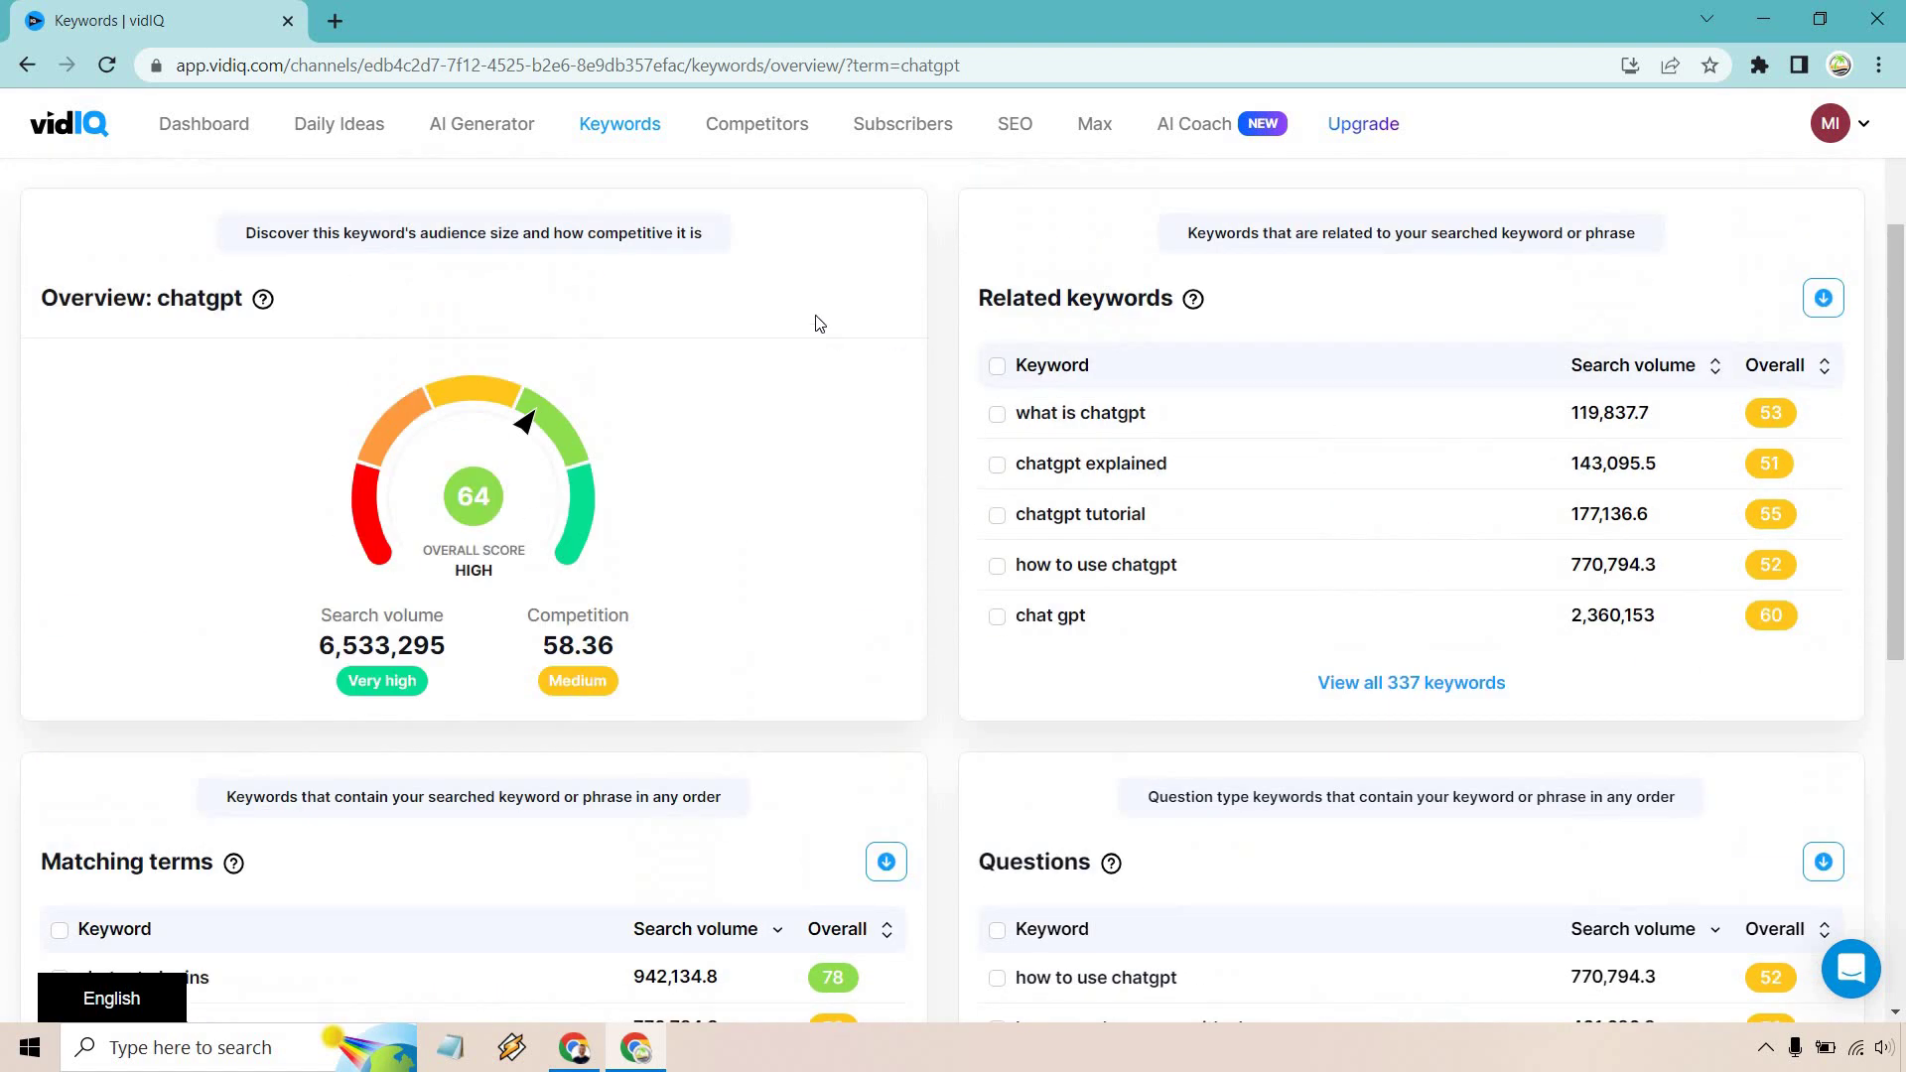
scroll(595, 496, down, 3)
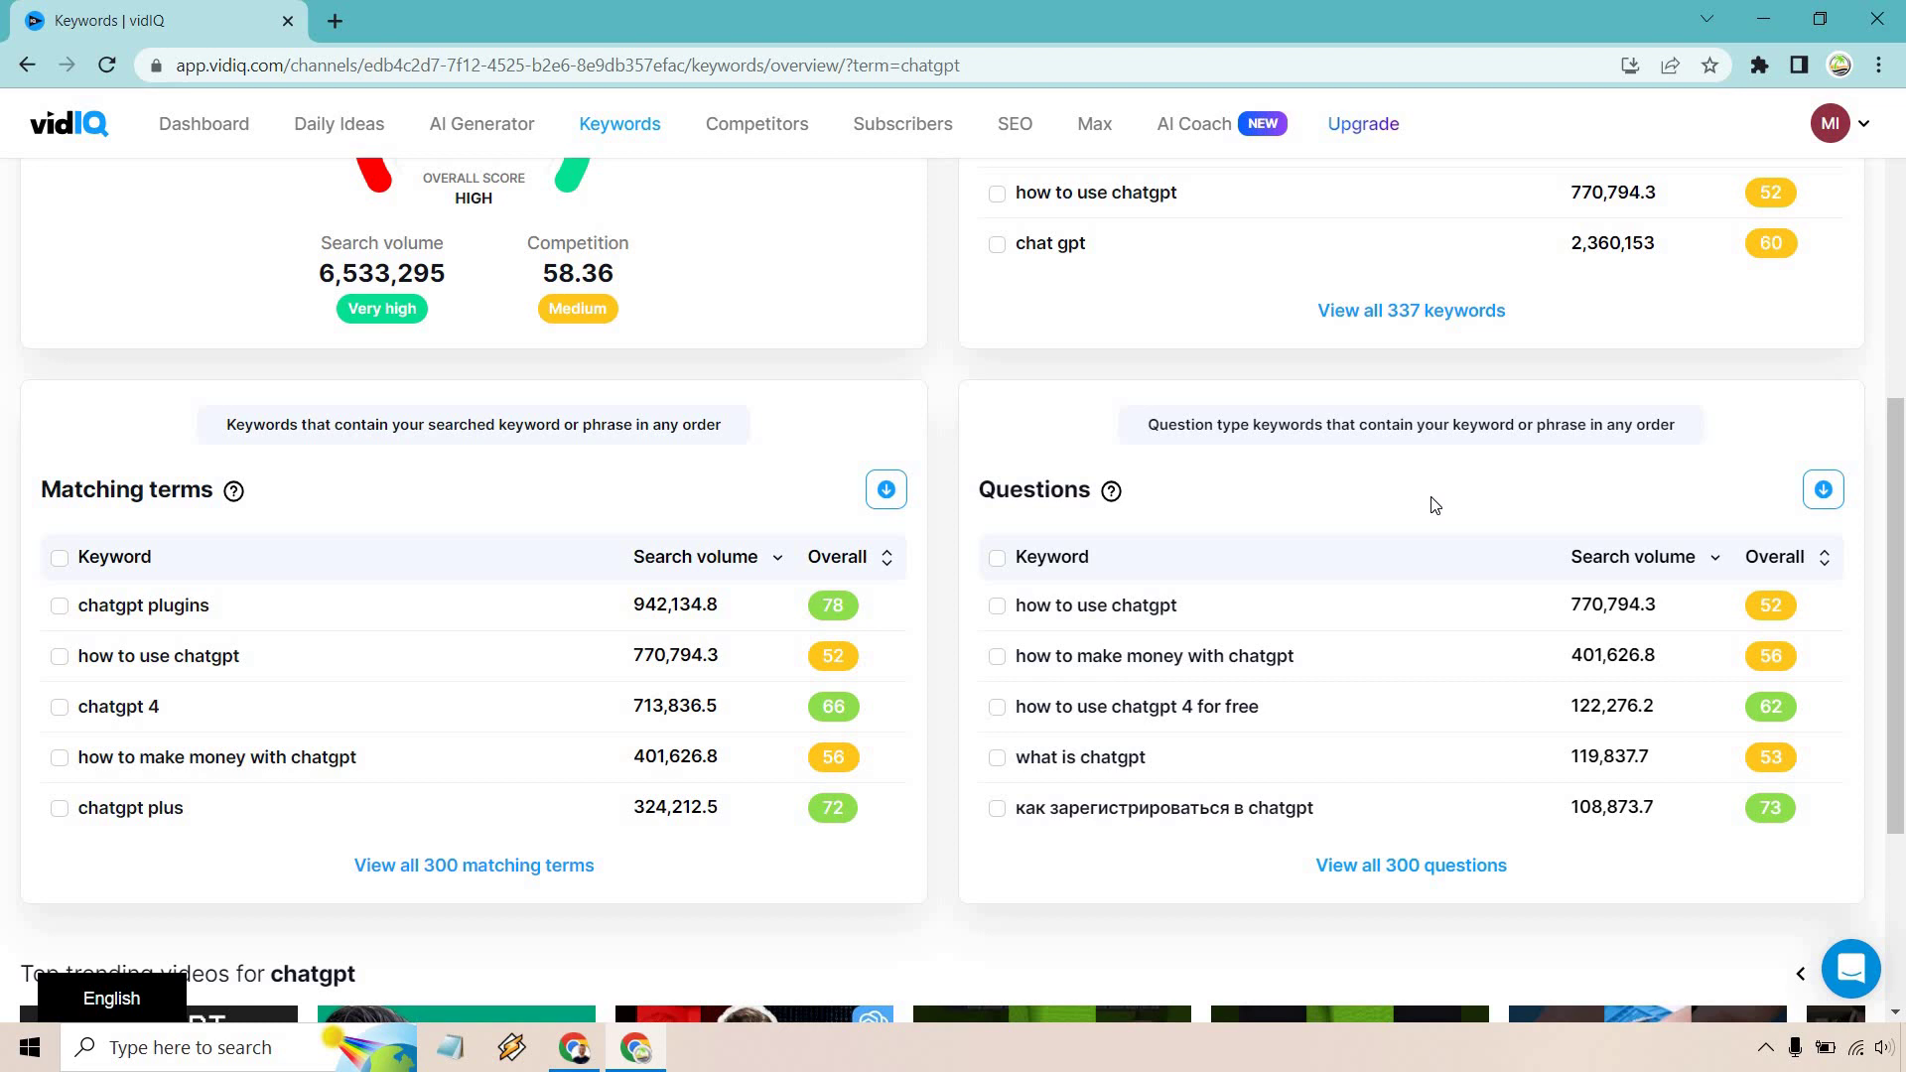
Open all 300 chatgpt questions and read the tooltip of each column header
click(1396, 870)
scroll(1102, 360, down, 2)
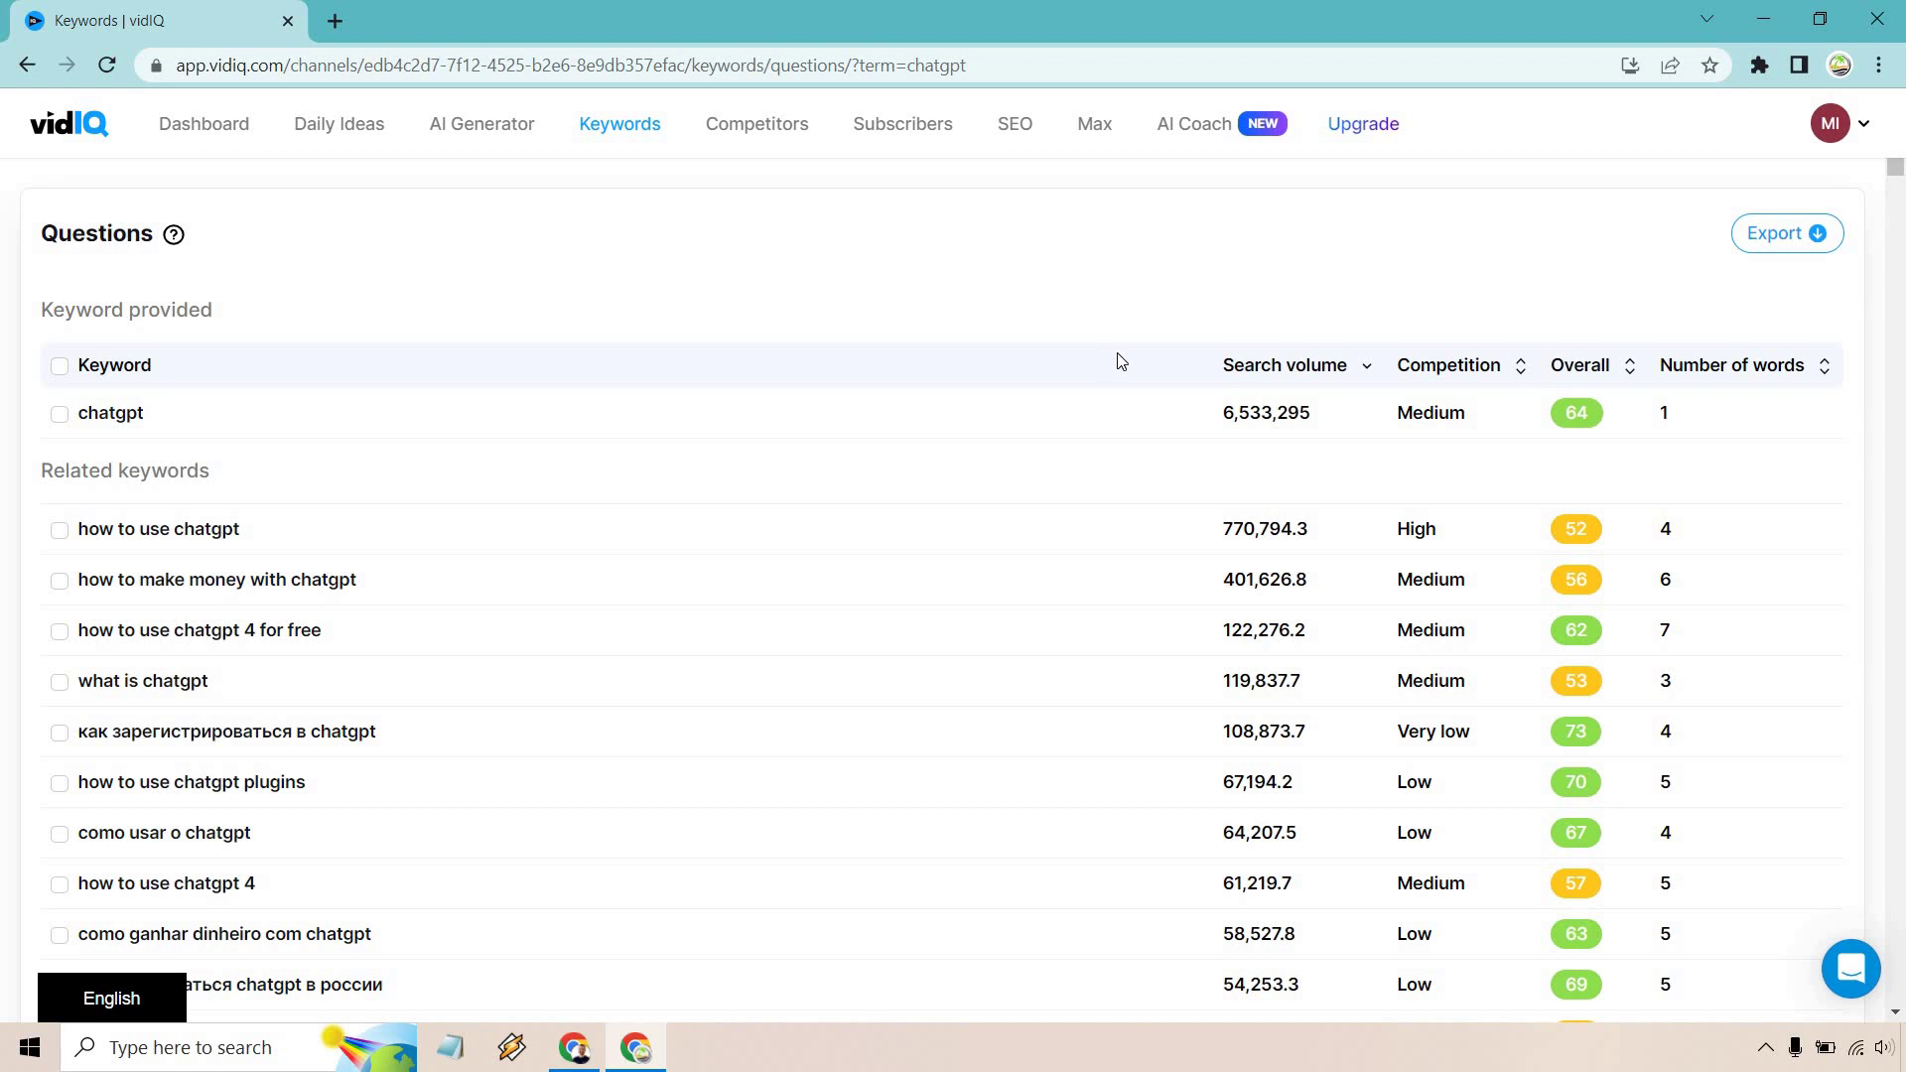
mouse_move(1273, 374)
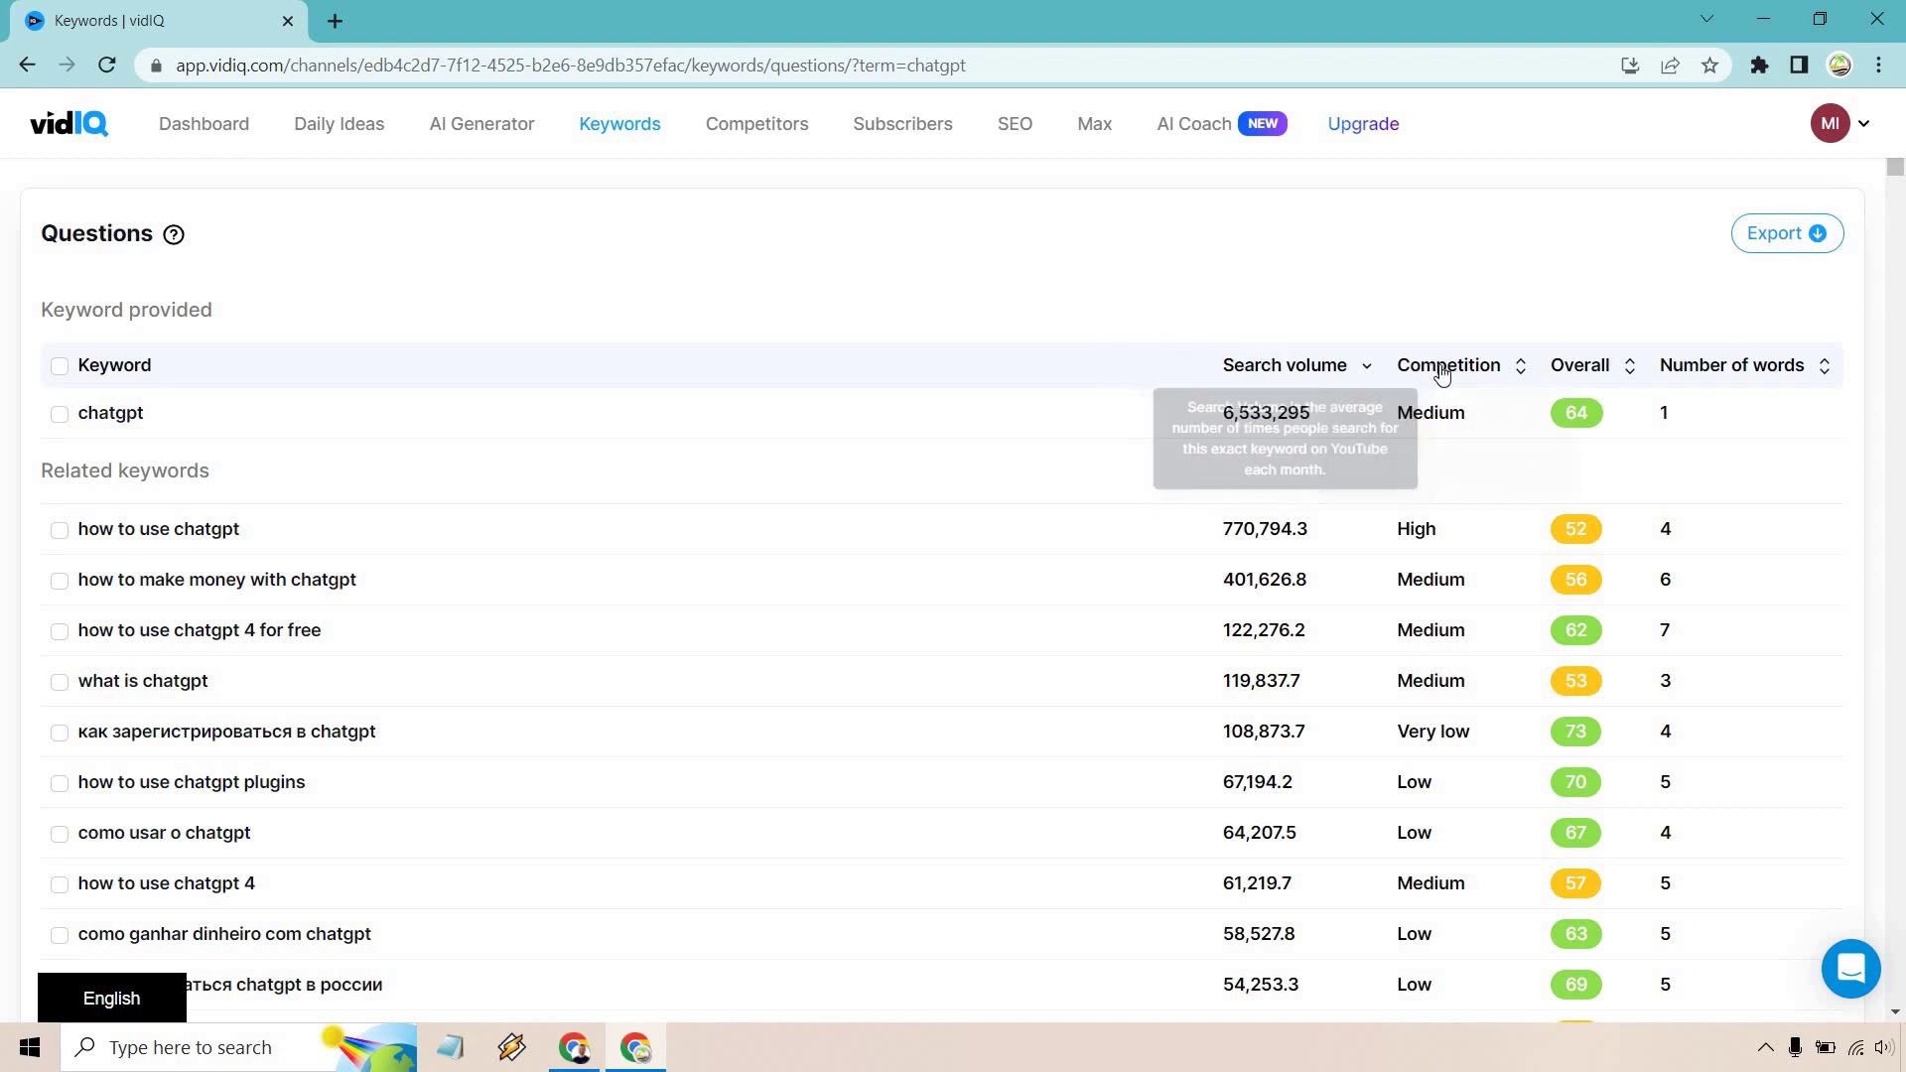
mouse_move(1442, 374)
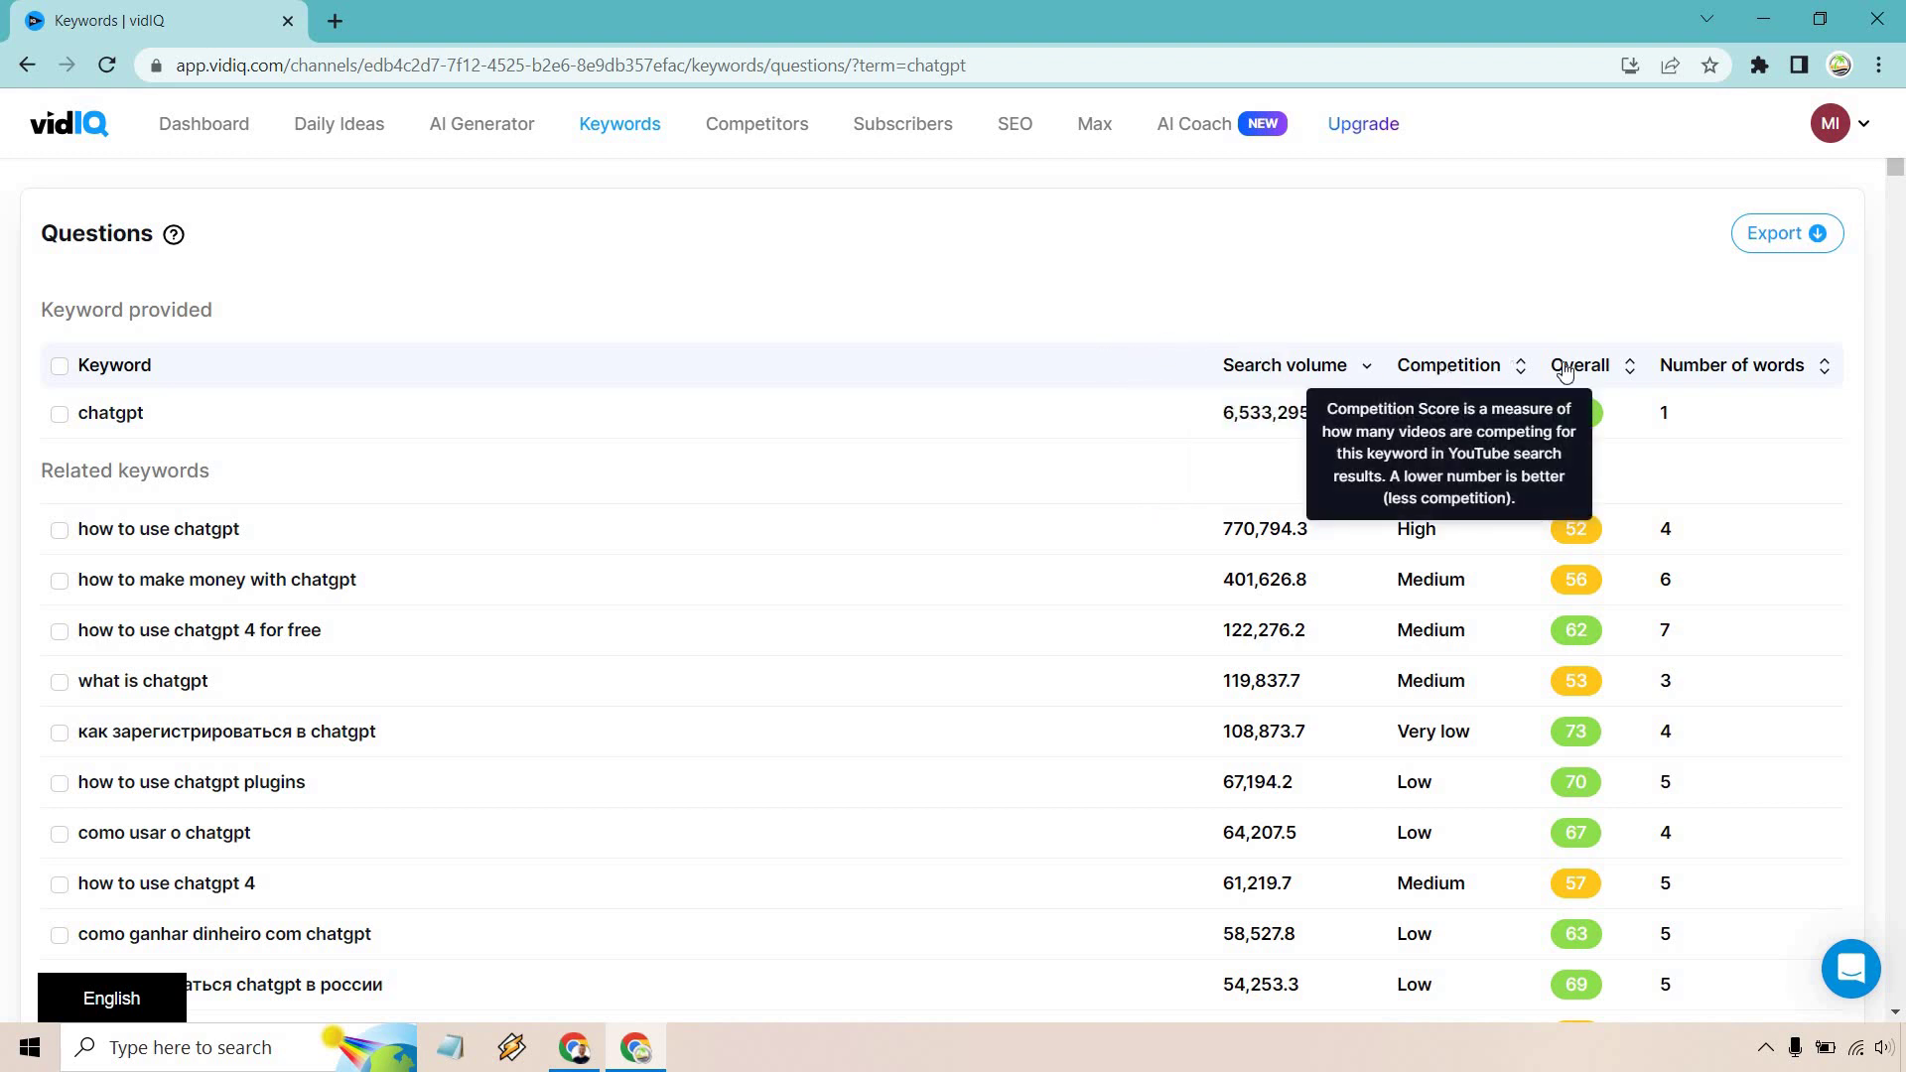
mouse_move(1585, 369)
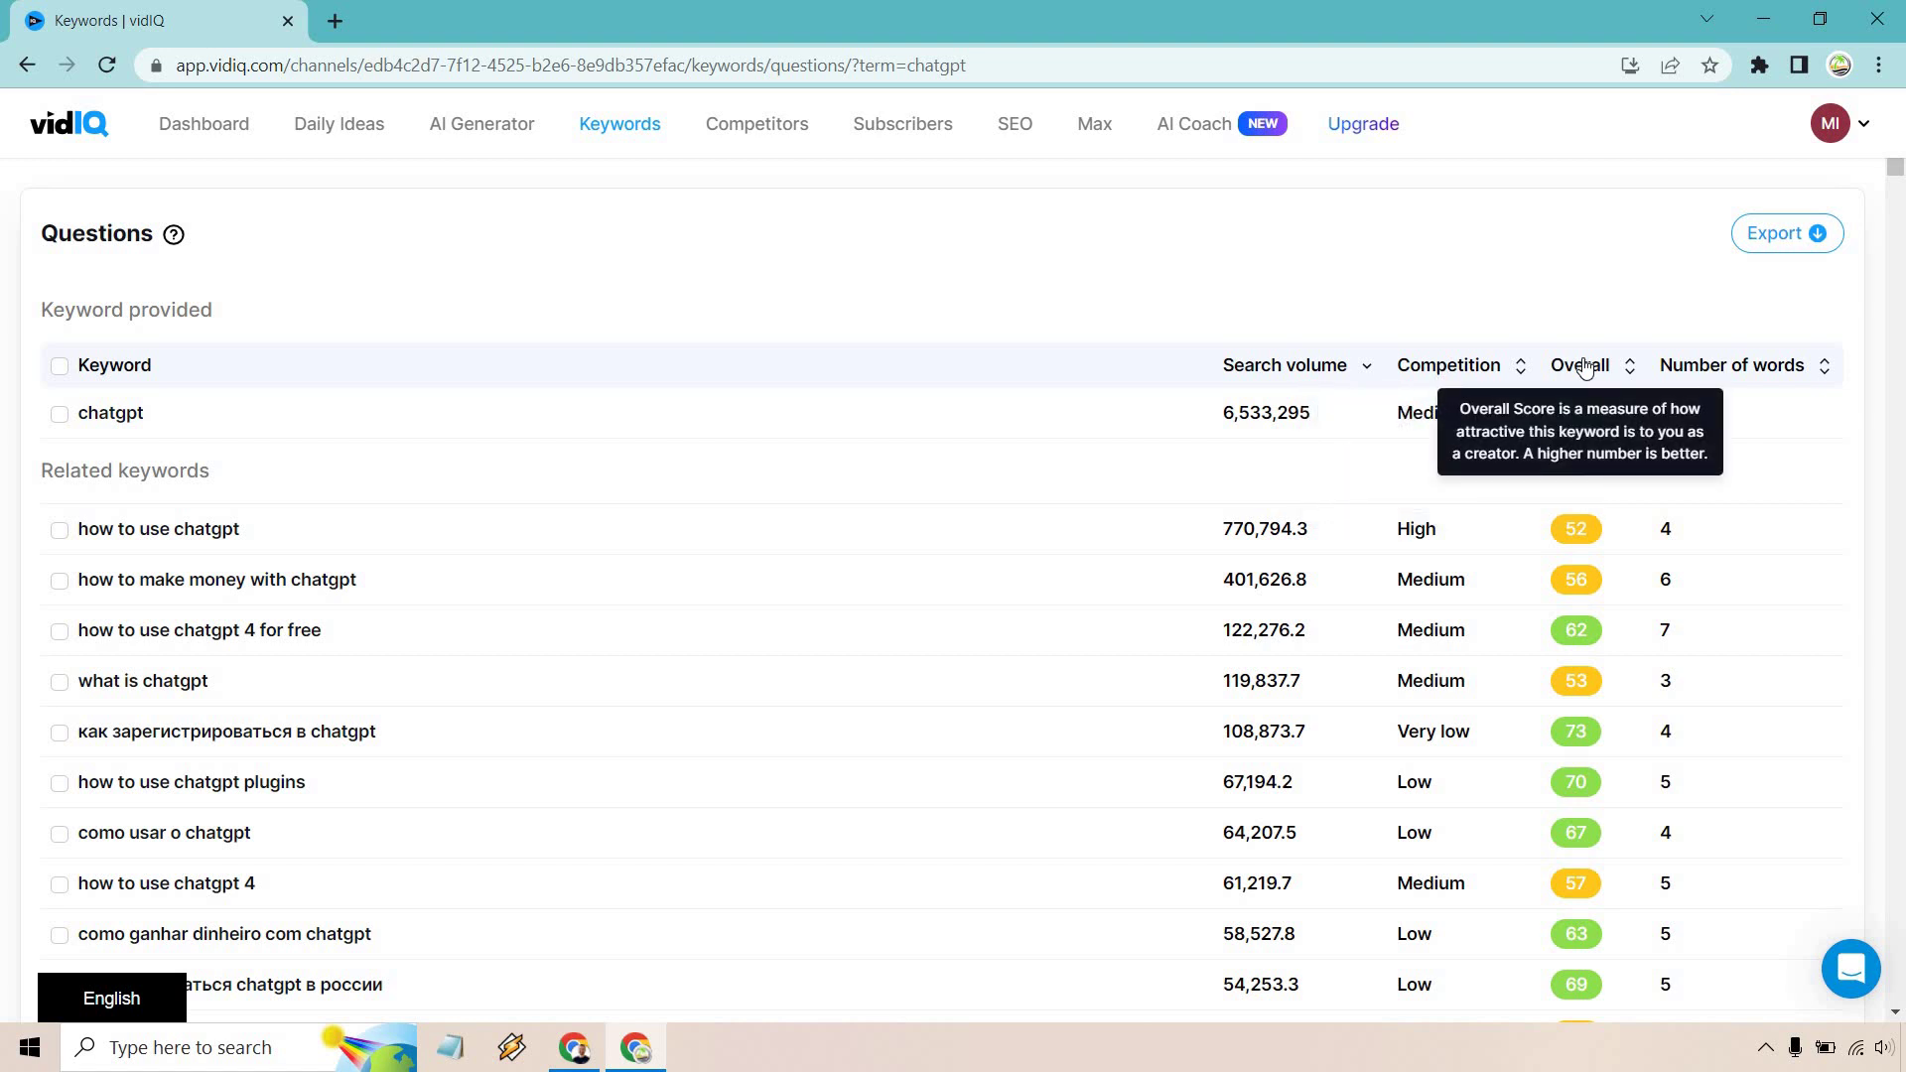
mouse_move(1719, 370)
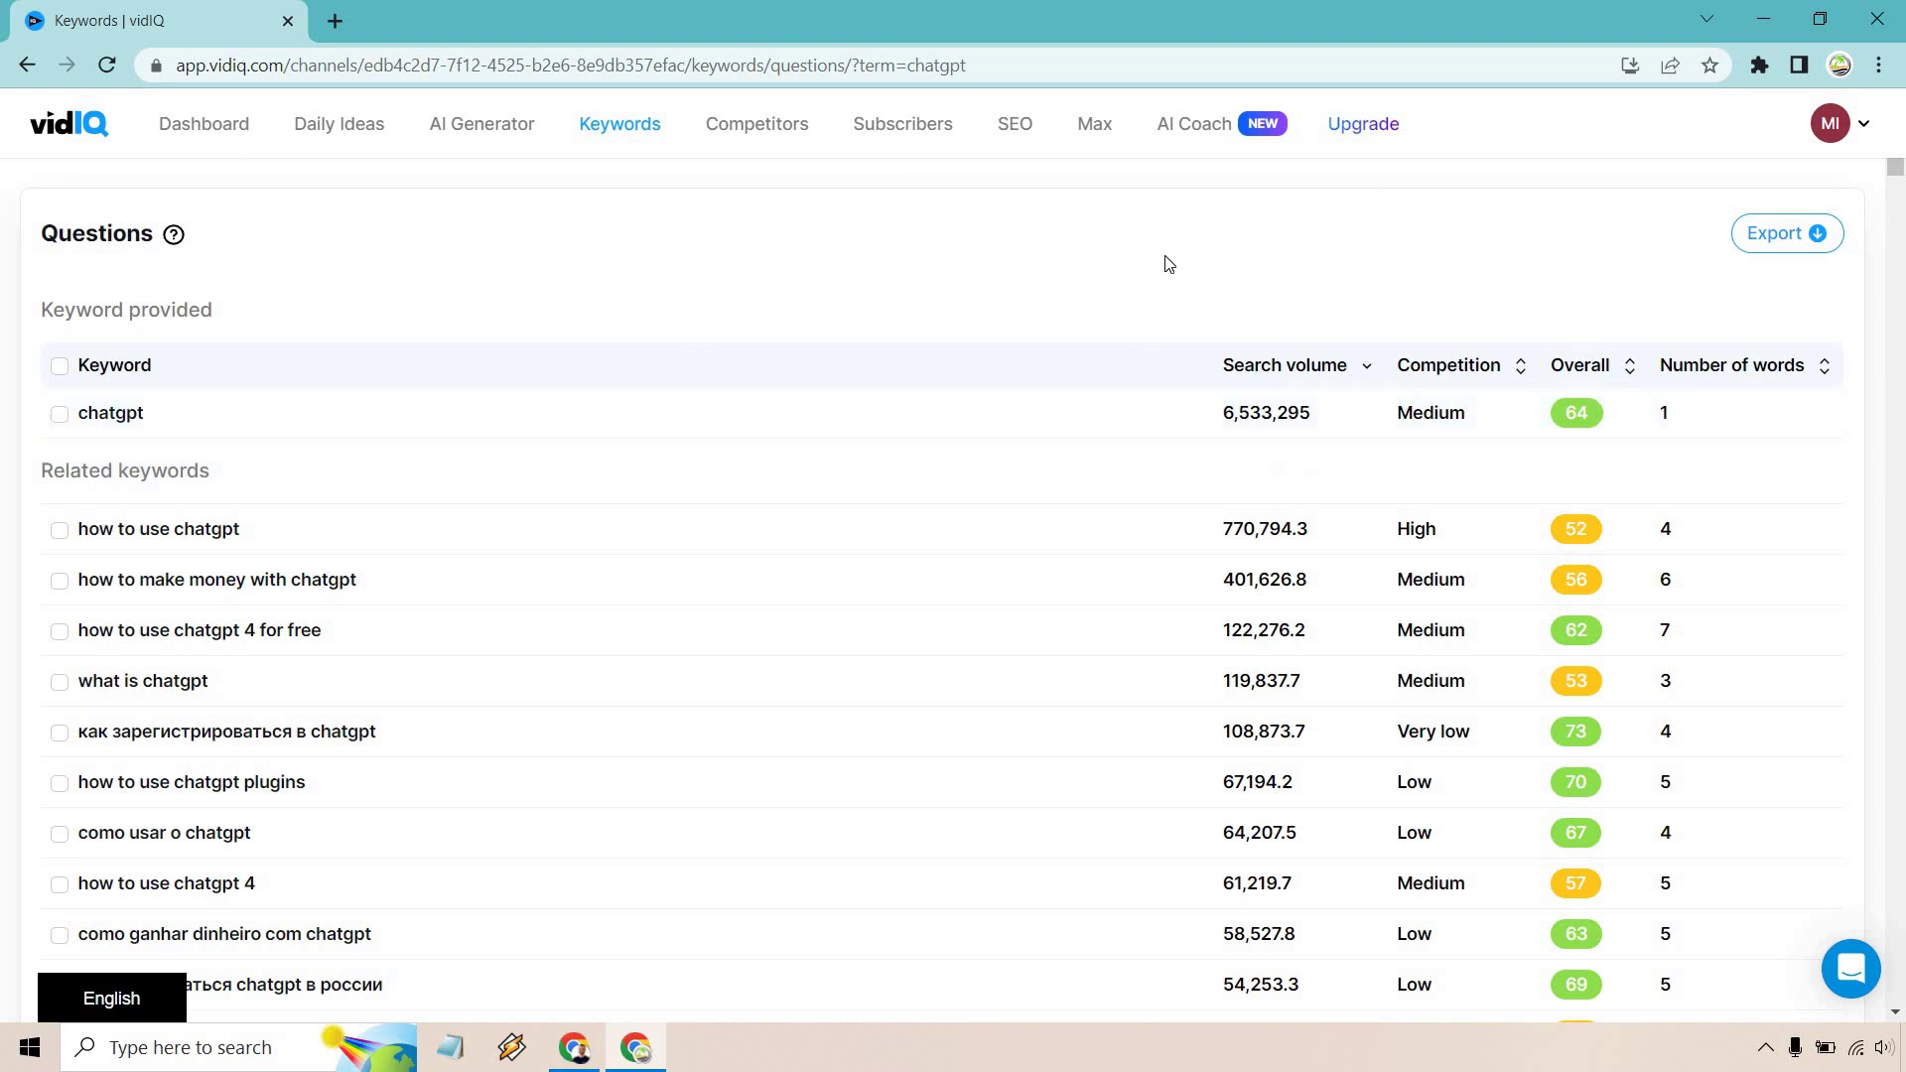
Sort the chatgpt questions by Competition ascending, so unrated and lowest-competition entries come first
click(1467, 369)
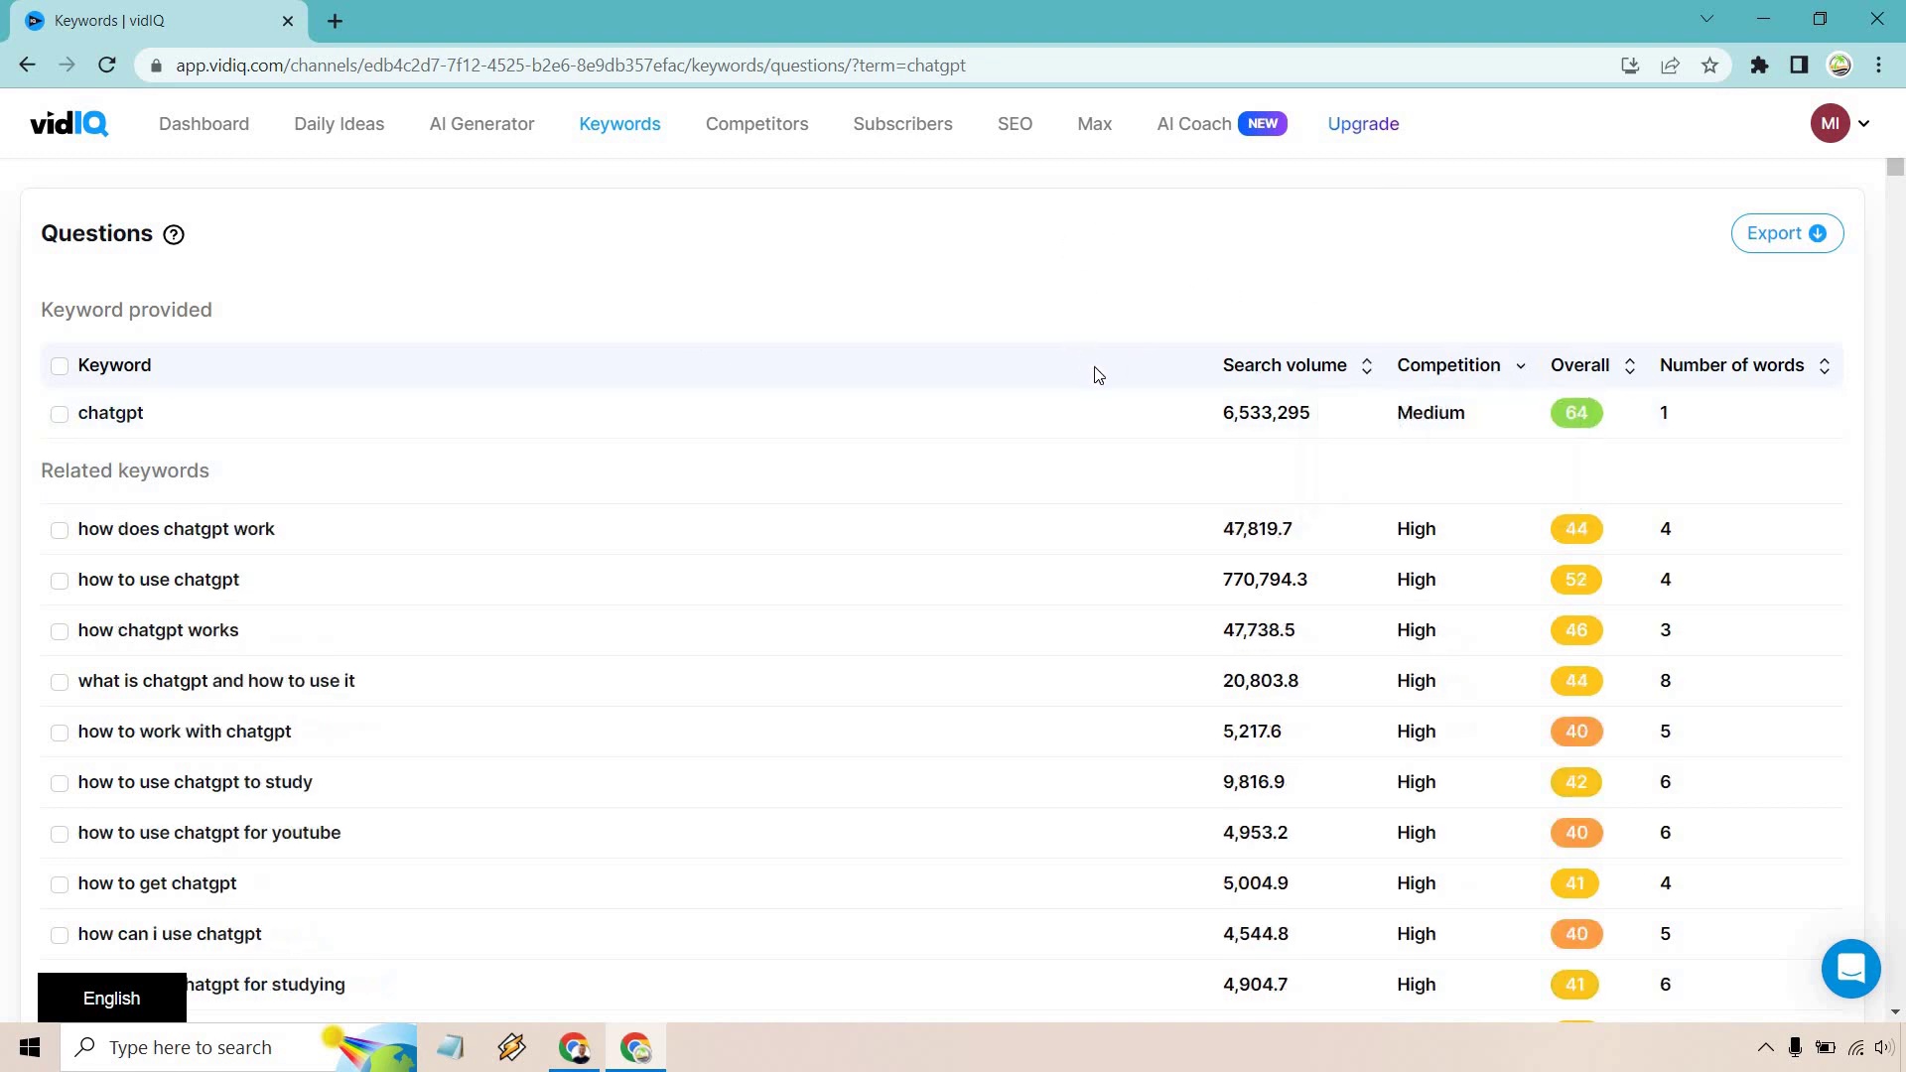
click(1468, 366)
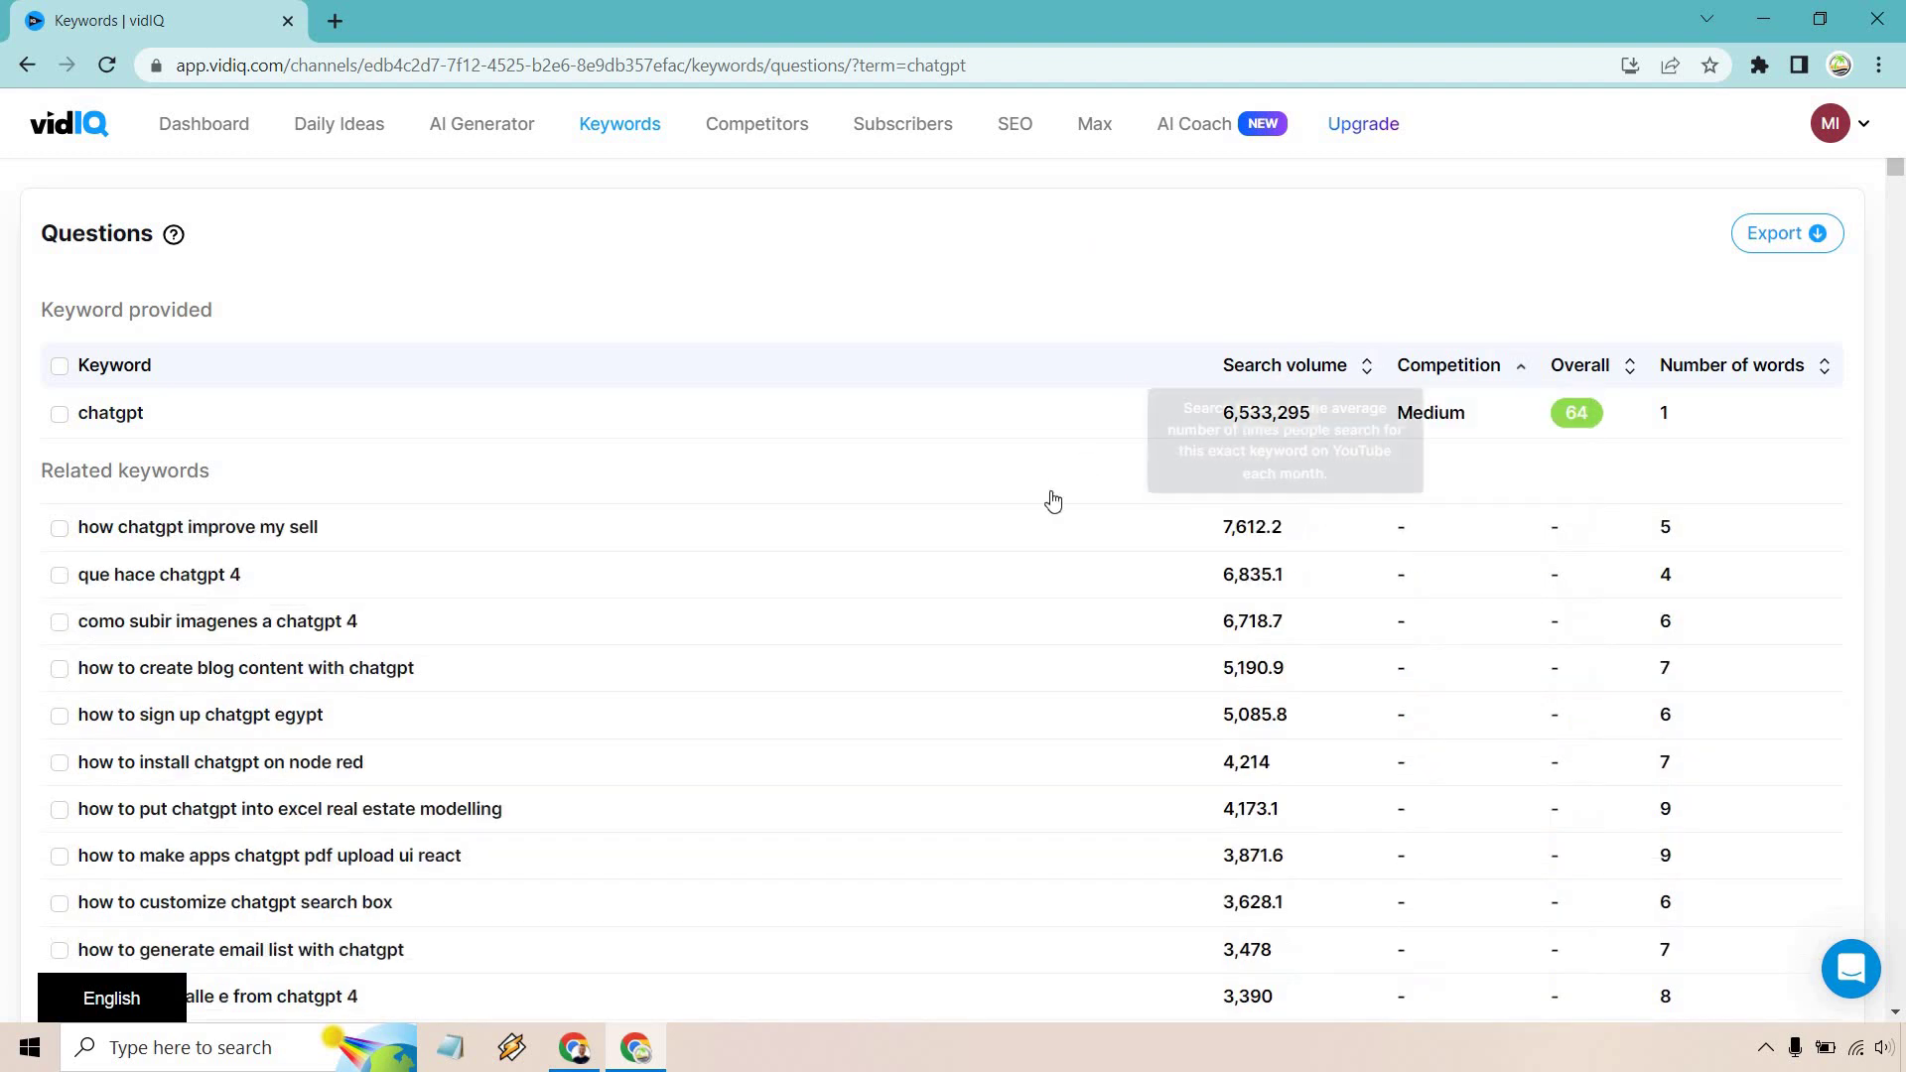
scroll(1050, 486, down, 20)
scroll(1046, 473, up, 2)
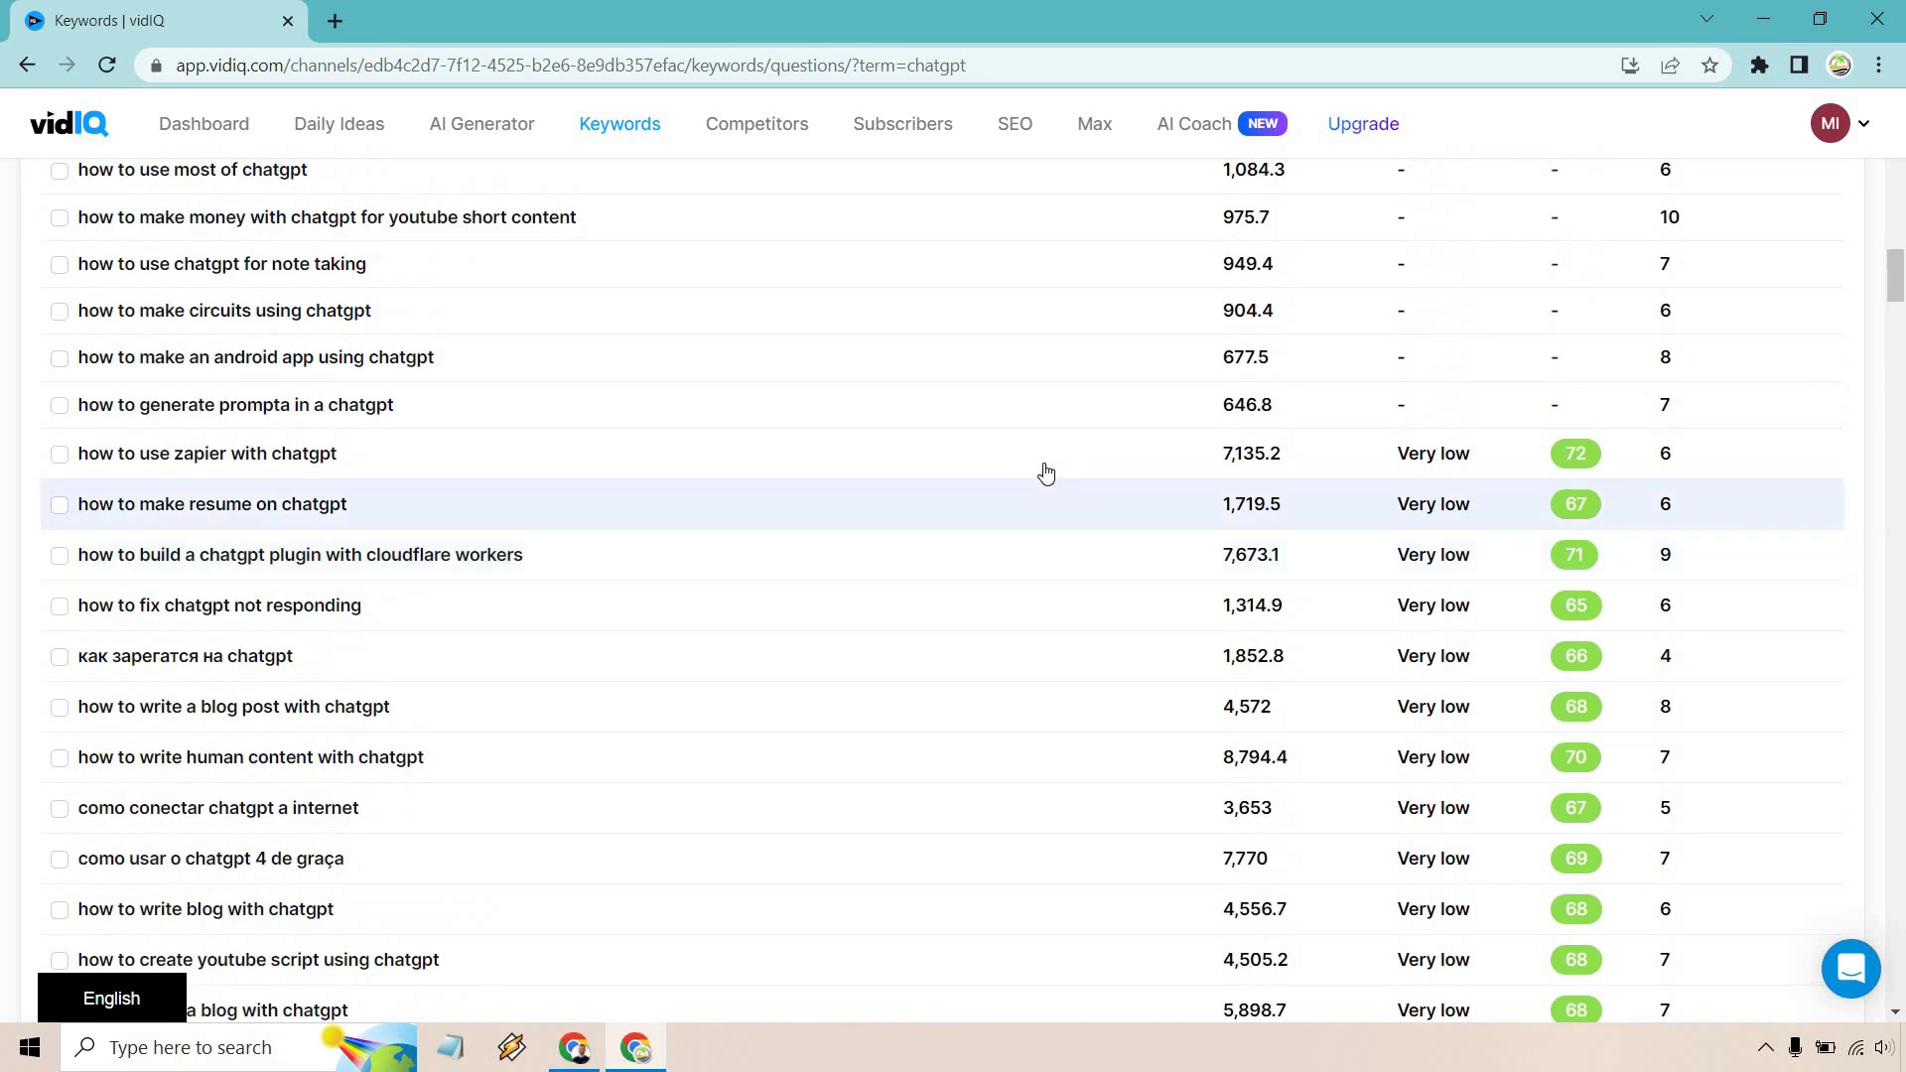
scroll(527, 357, down, 1)
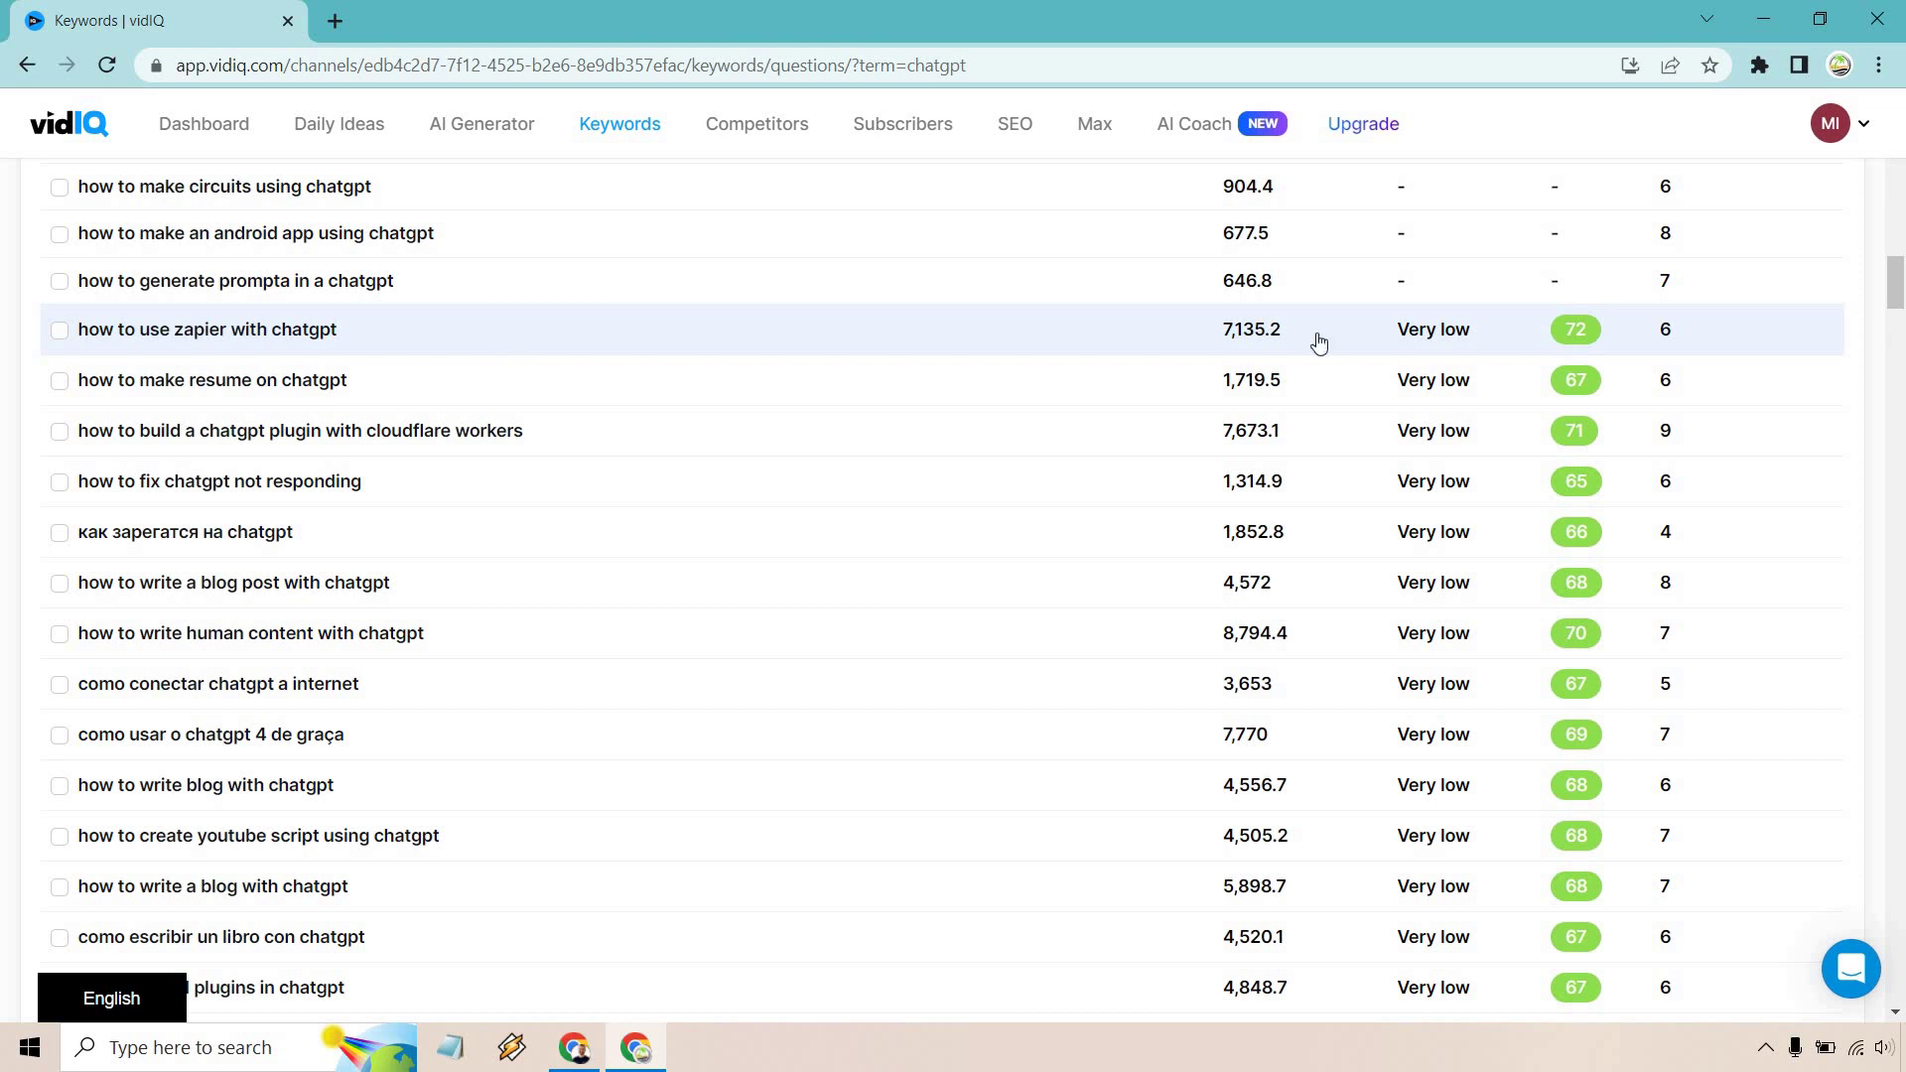
scroll(1195, 532, up, 10)
scroll(1194, 533, up, 15)
Scroll through the Very low and Low competition questions, then return to the top
mouse_move(1298, 247)
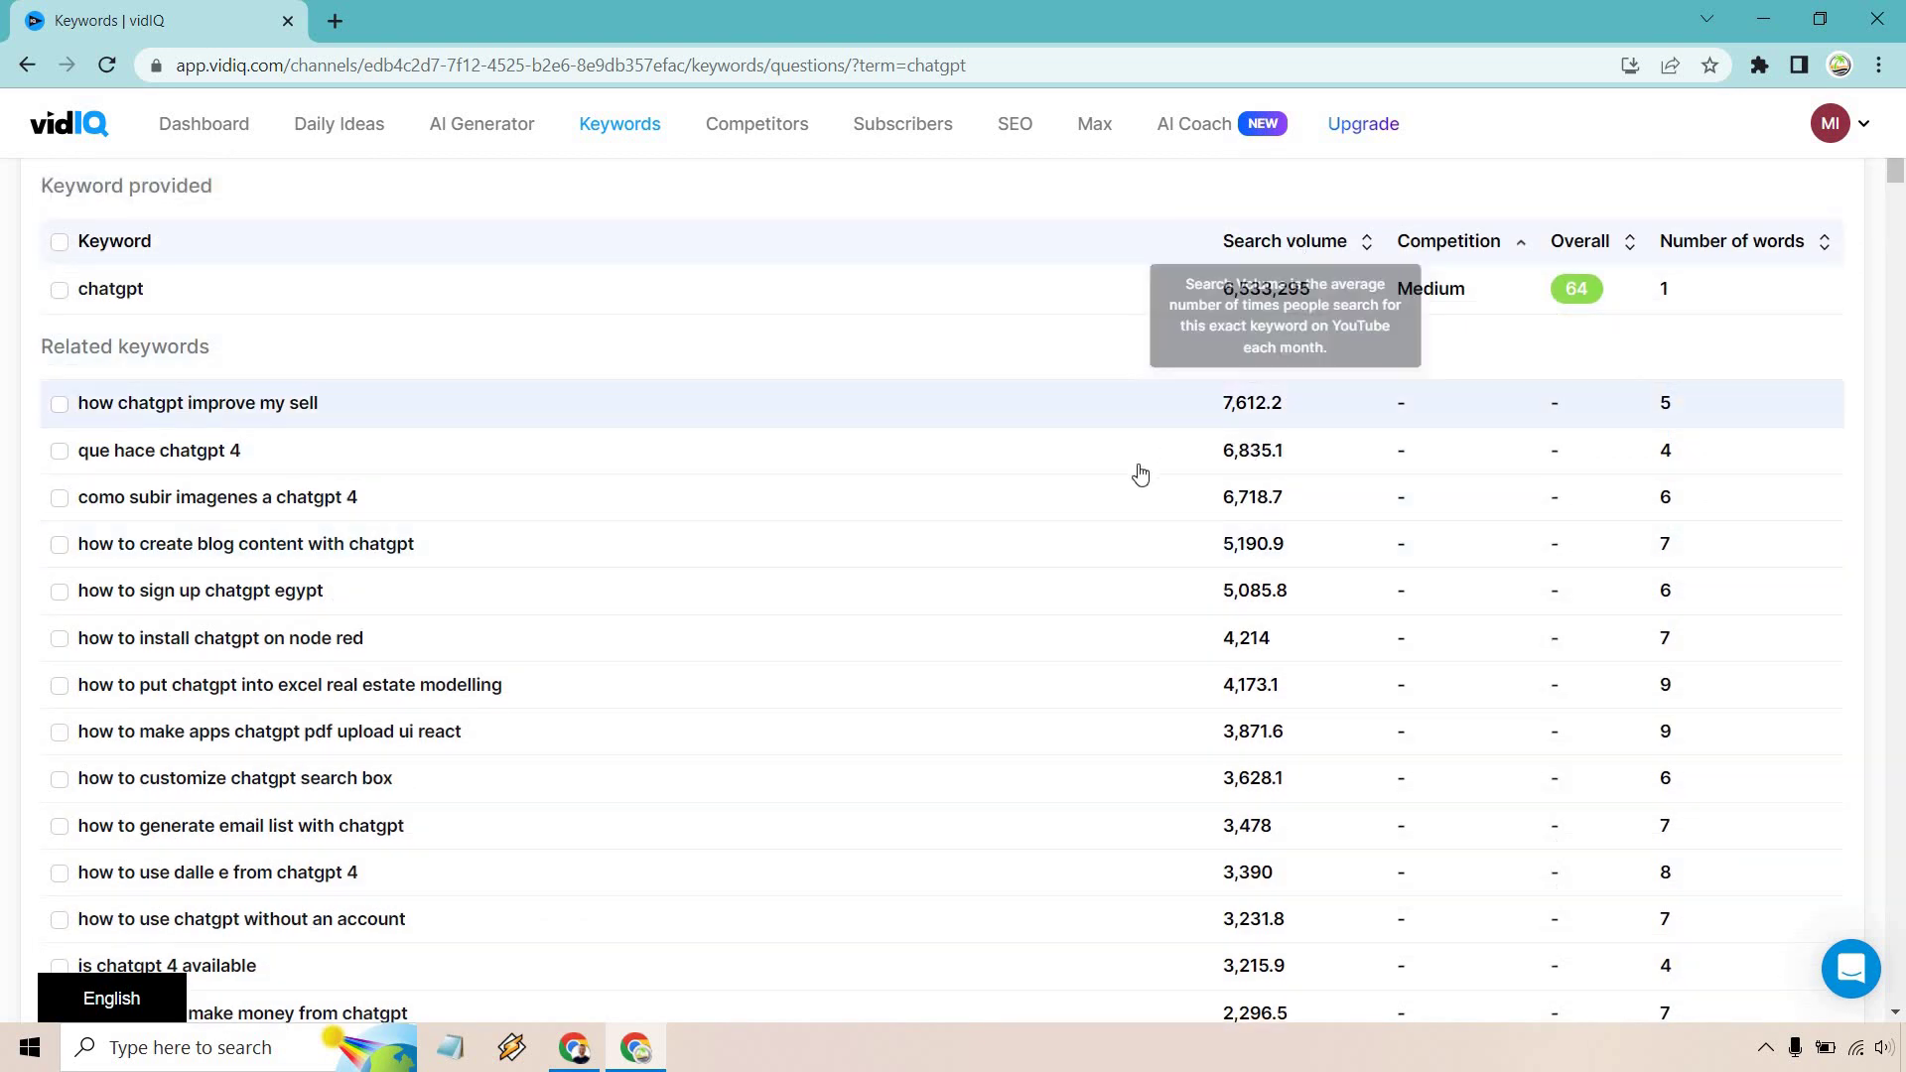
scroll(1138, 473, down, 15)
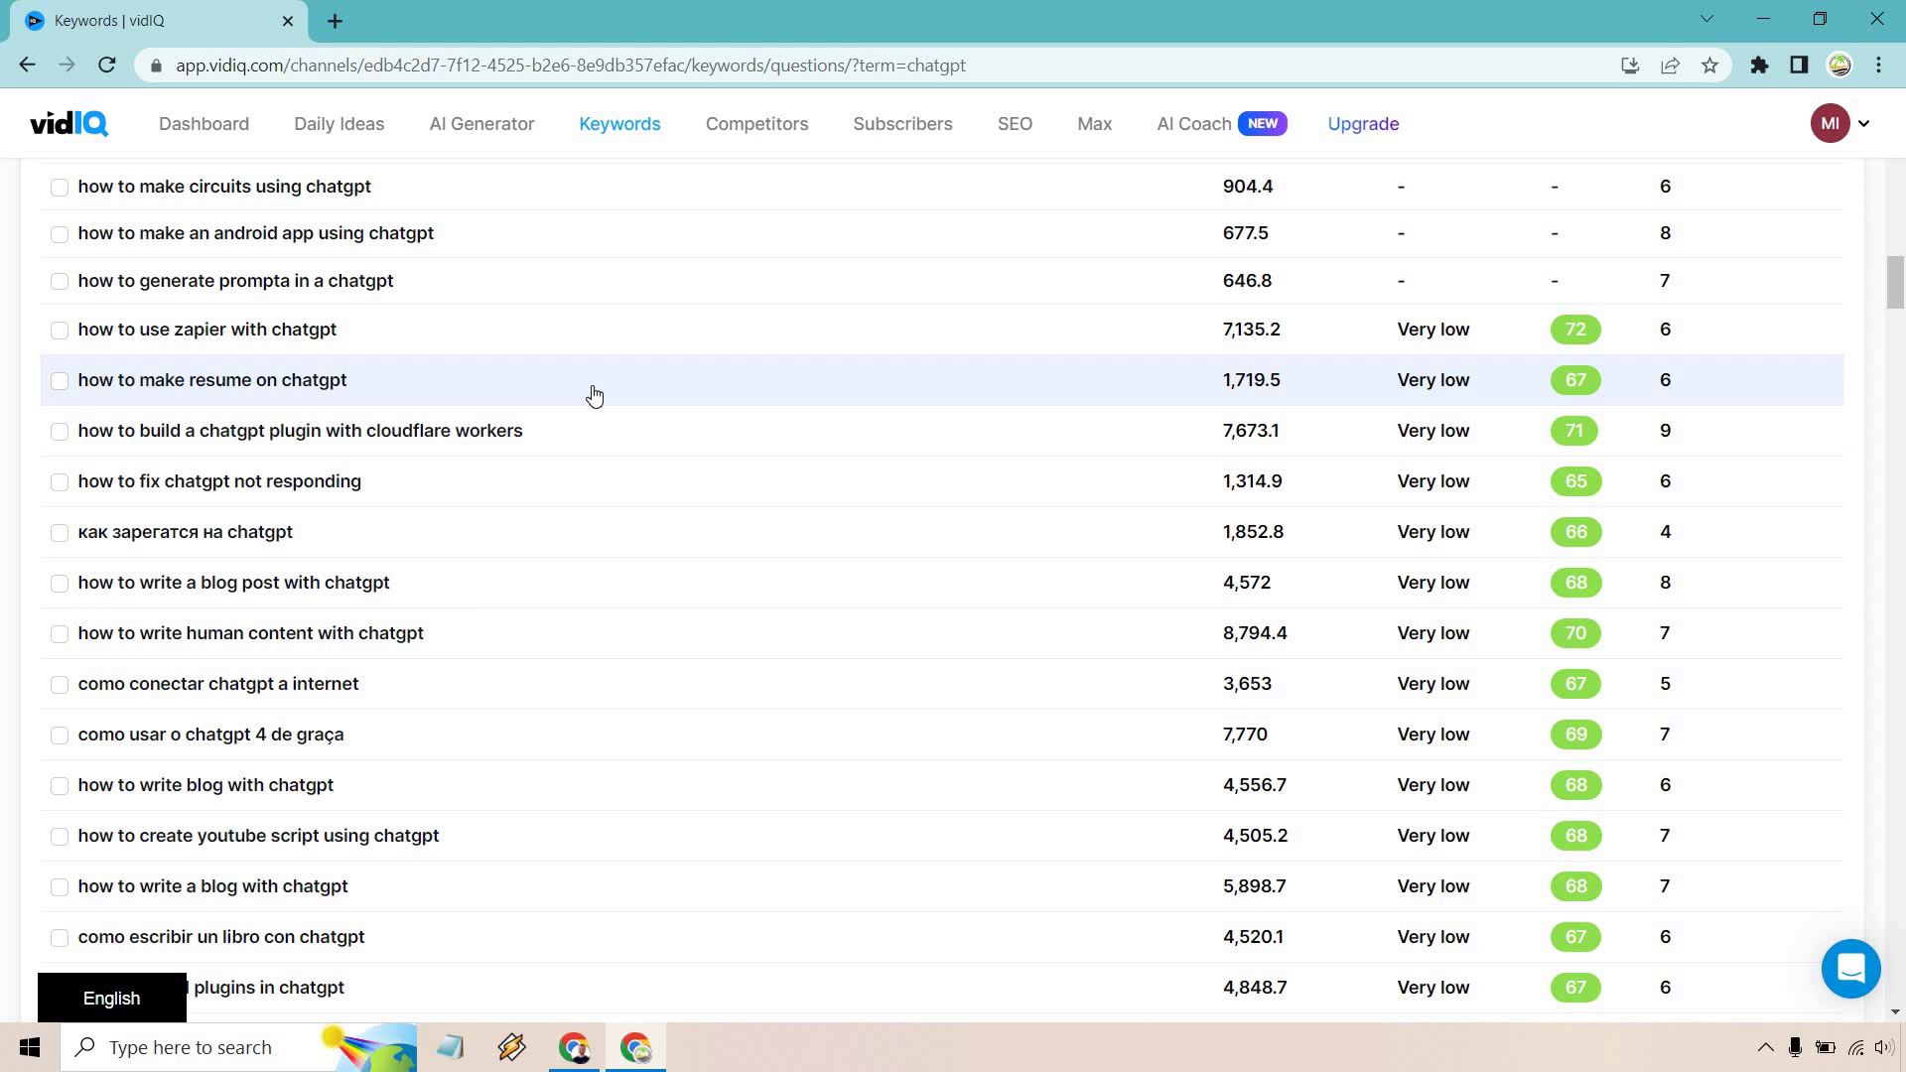
scroll(593, 395, down, 2)
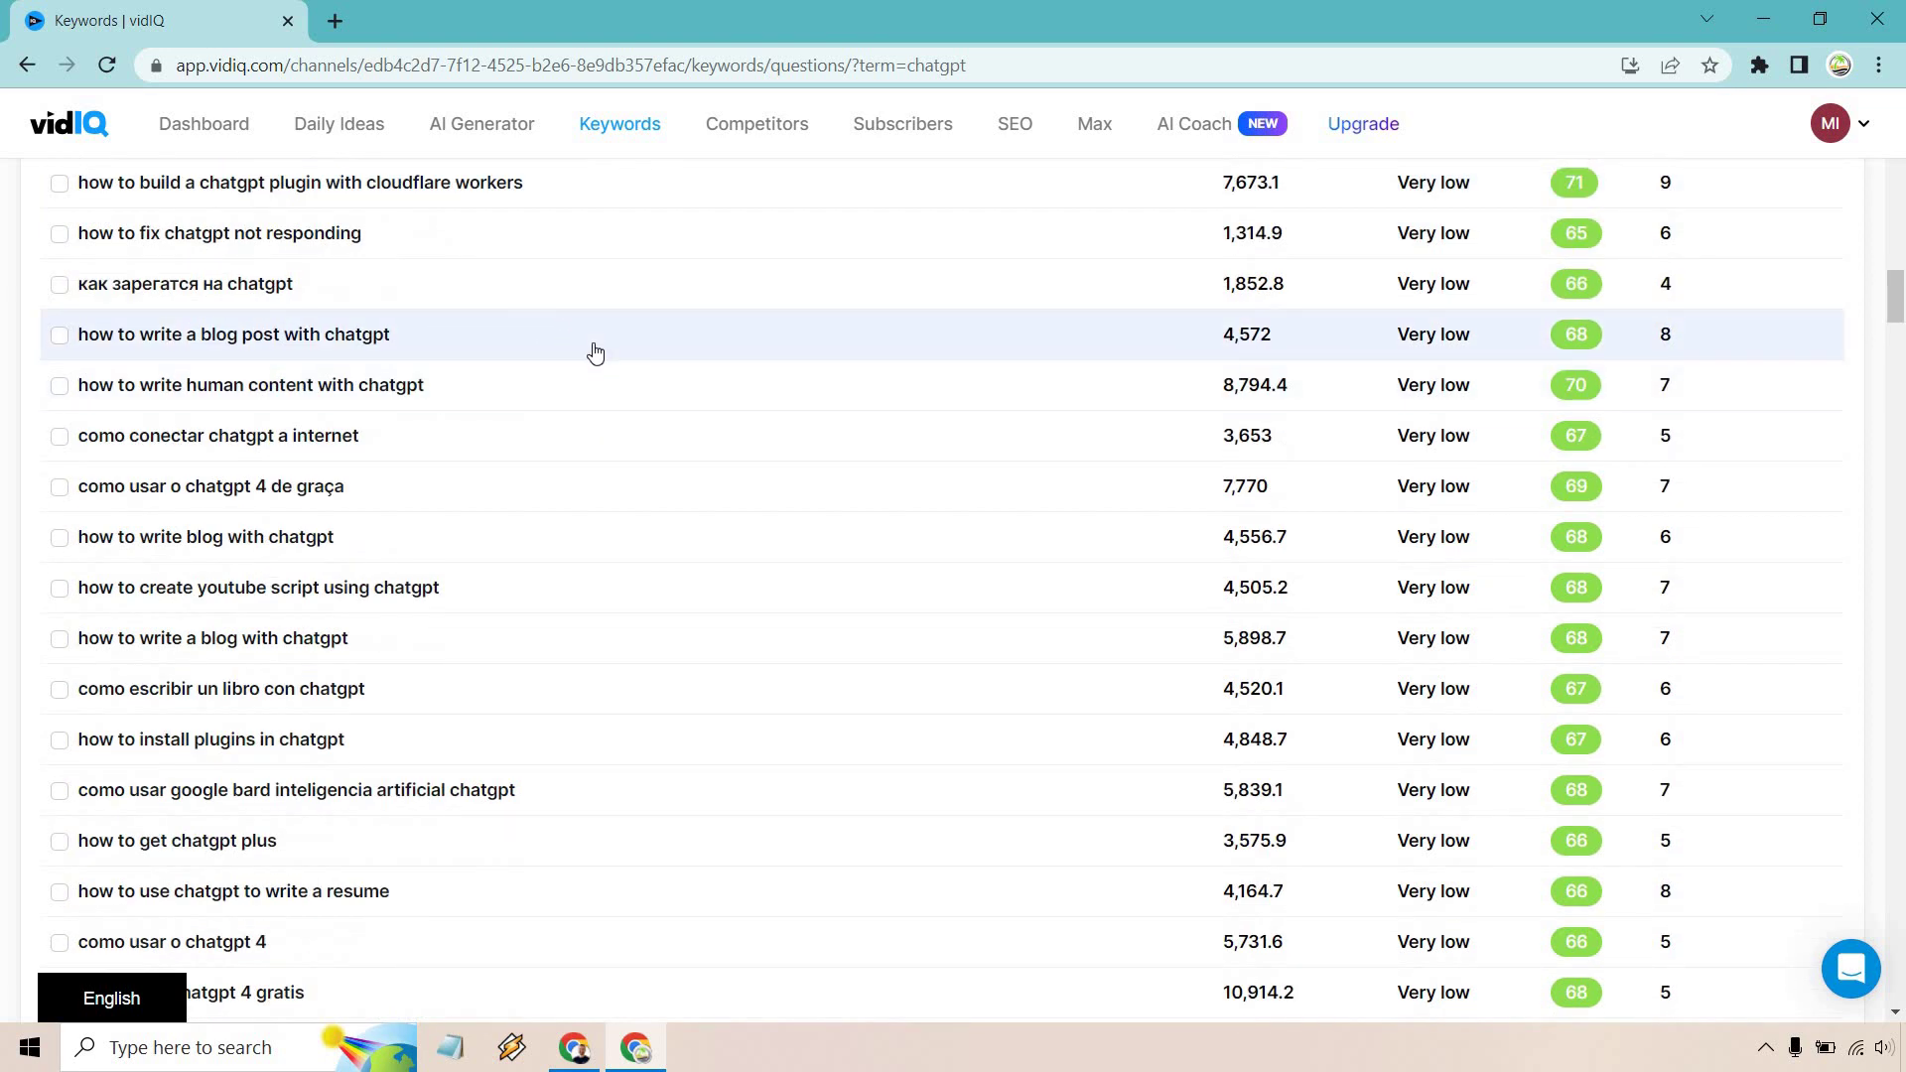
scroll(566, 442, down, 1)
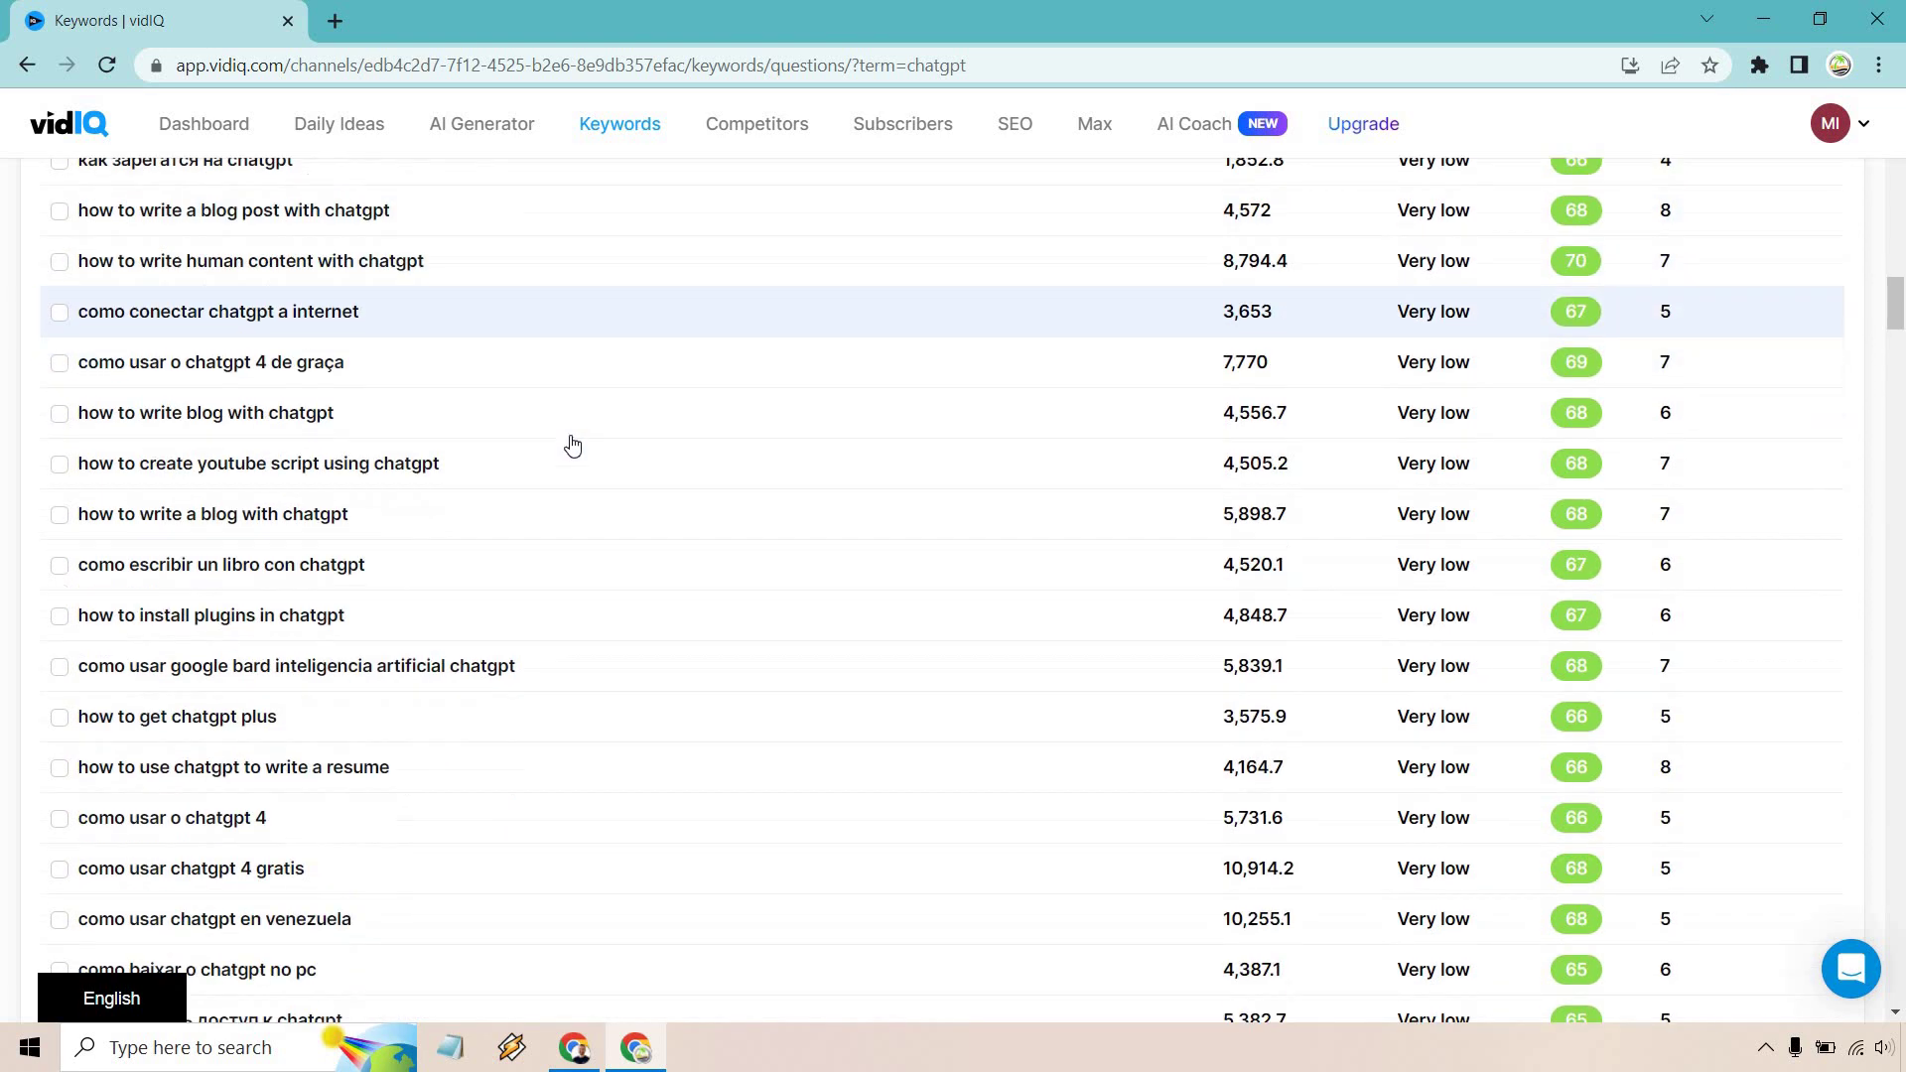
scroll(556, 465, down, 1)
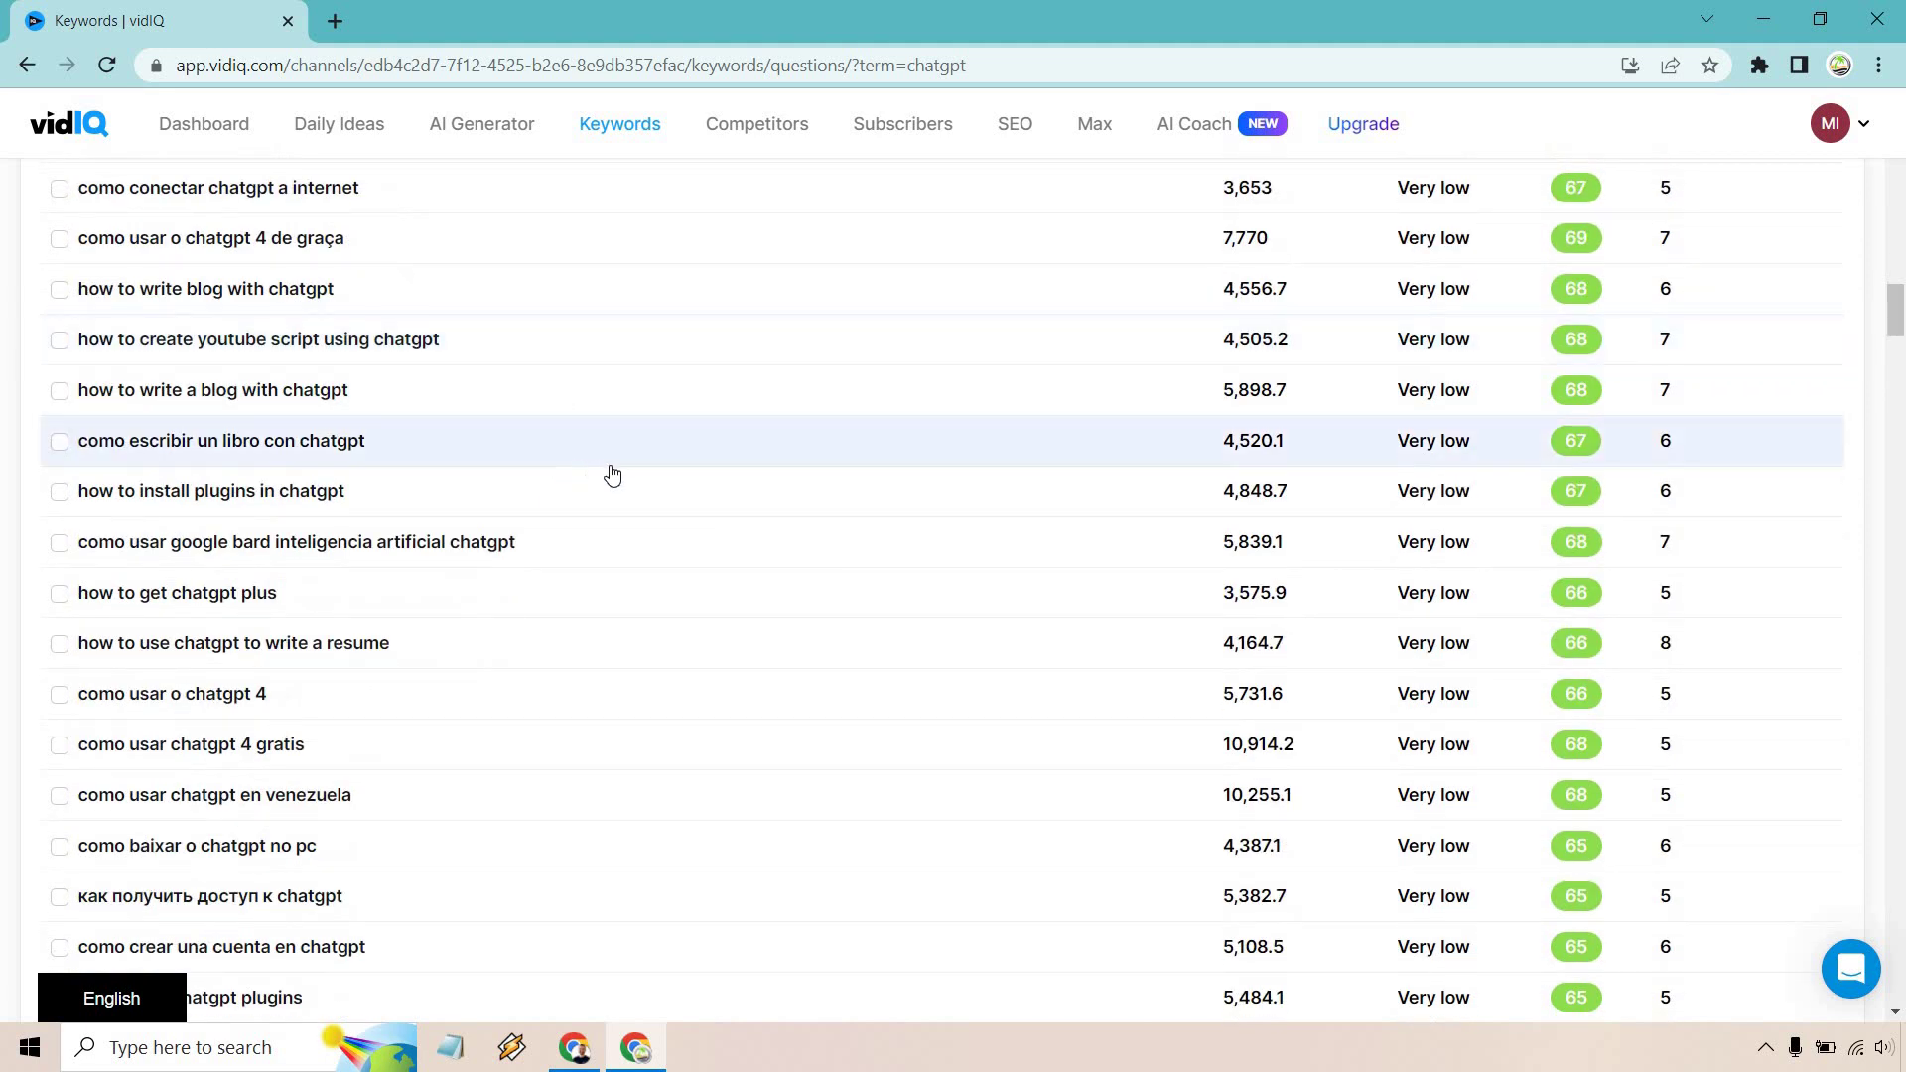
scroll(616, 469, down, 1)
scroll(626, 465, down, 2)
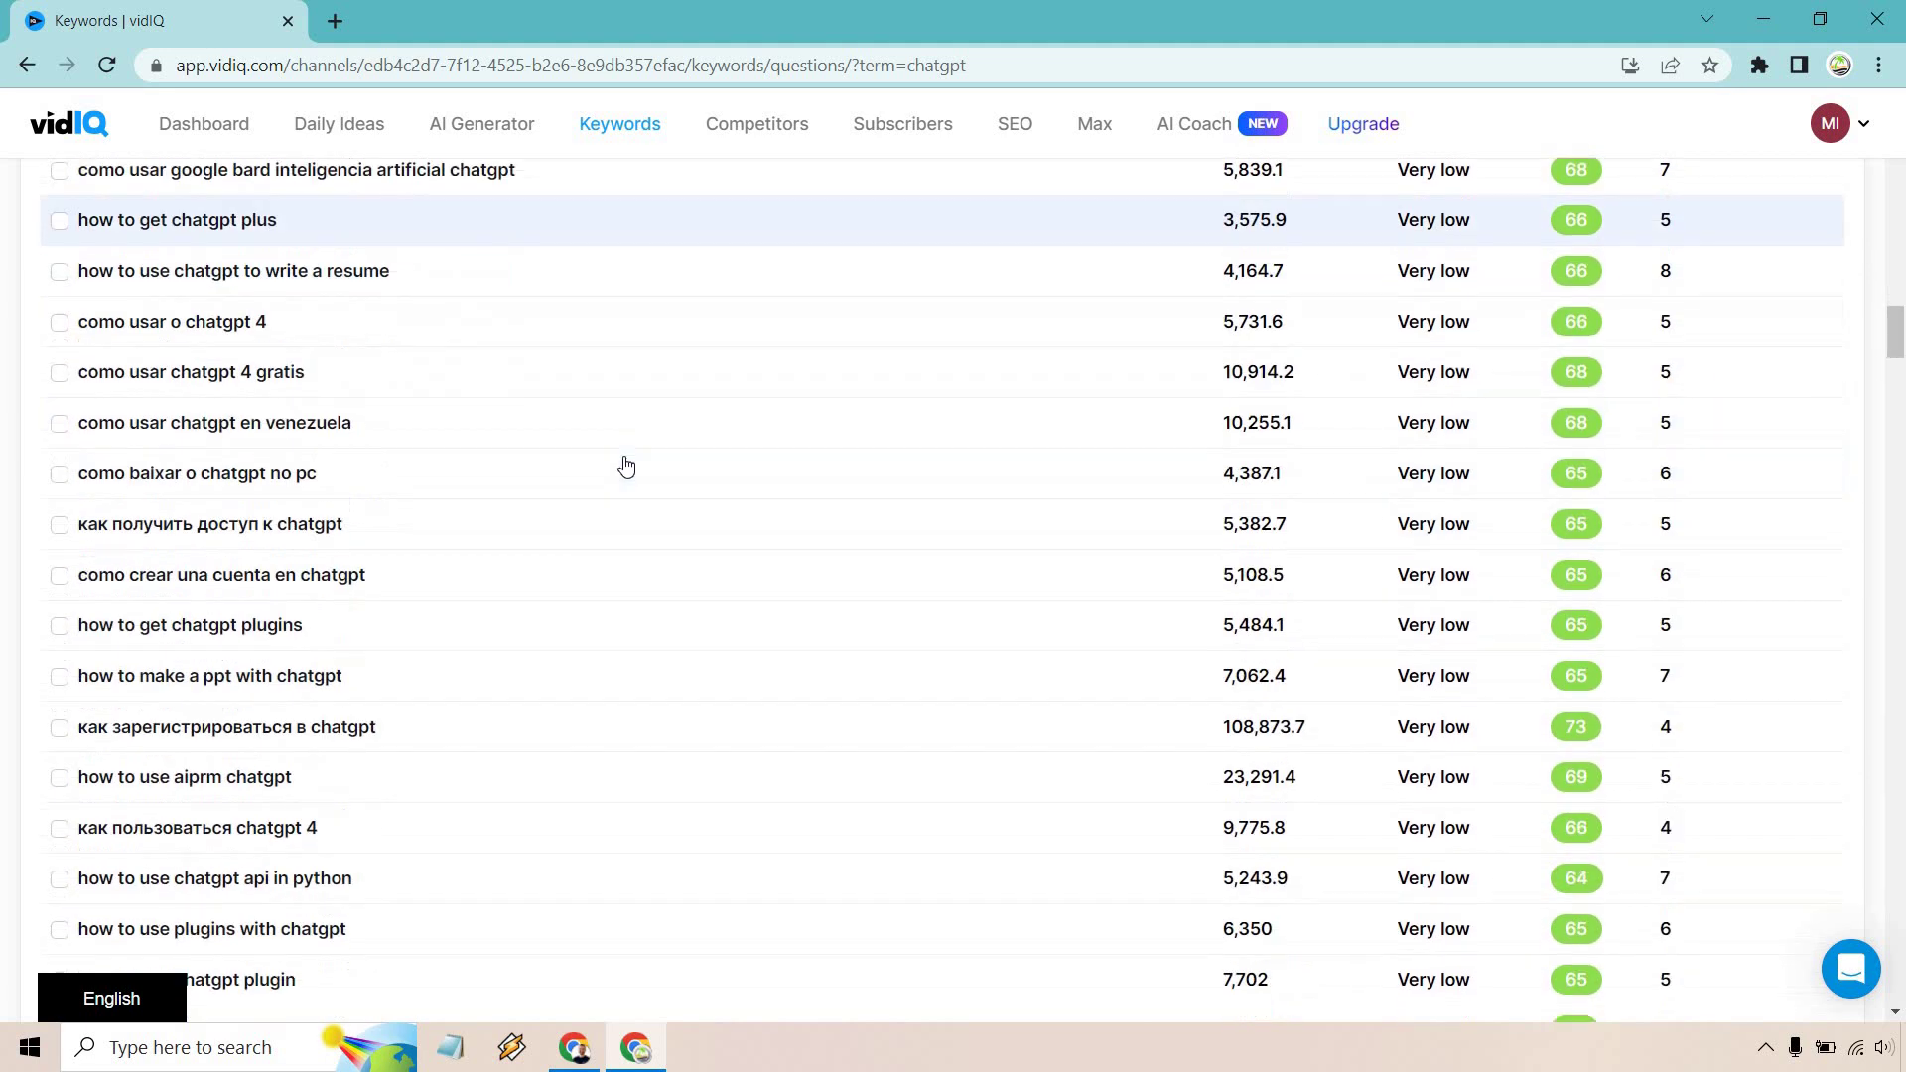
scroll(627, 465, down, 1)
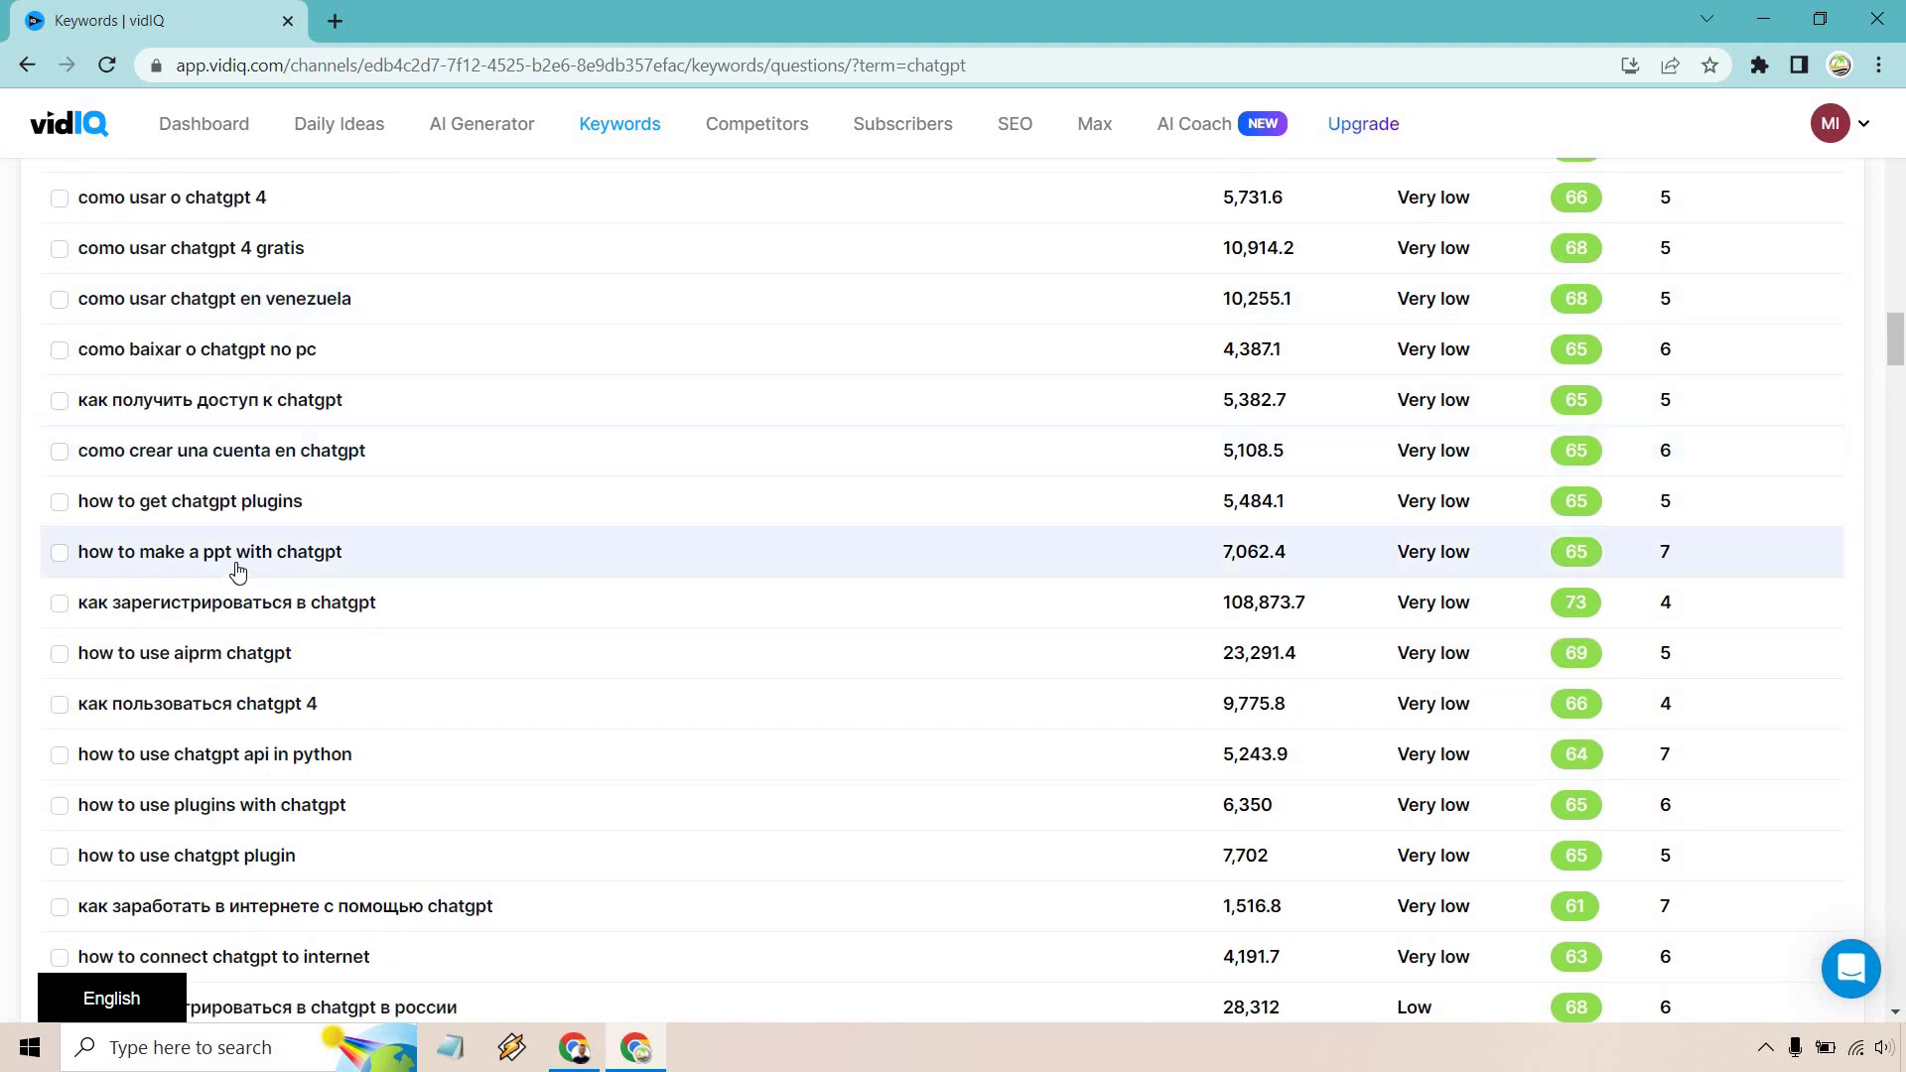
scroll(762, 485, down, 2)
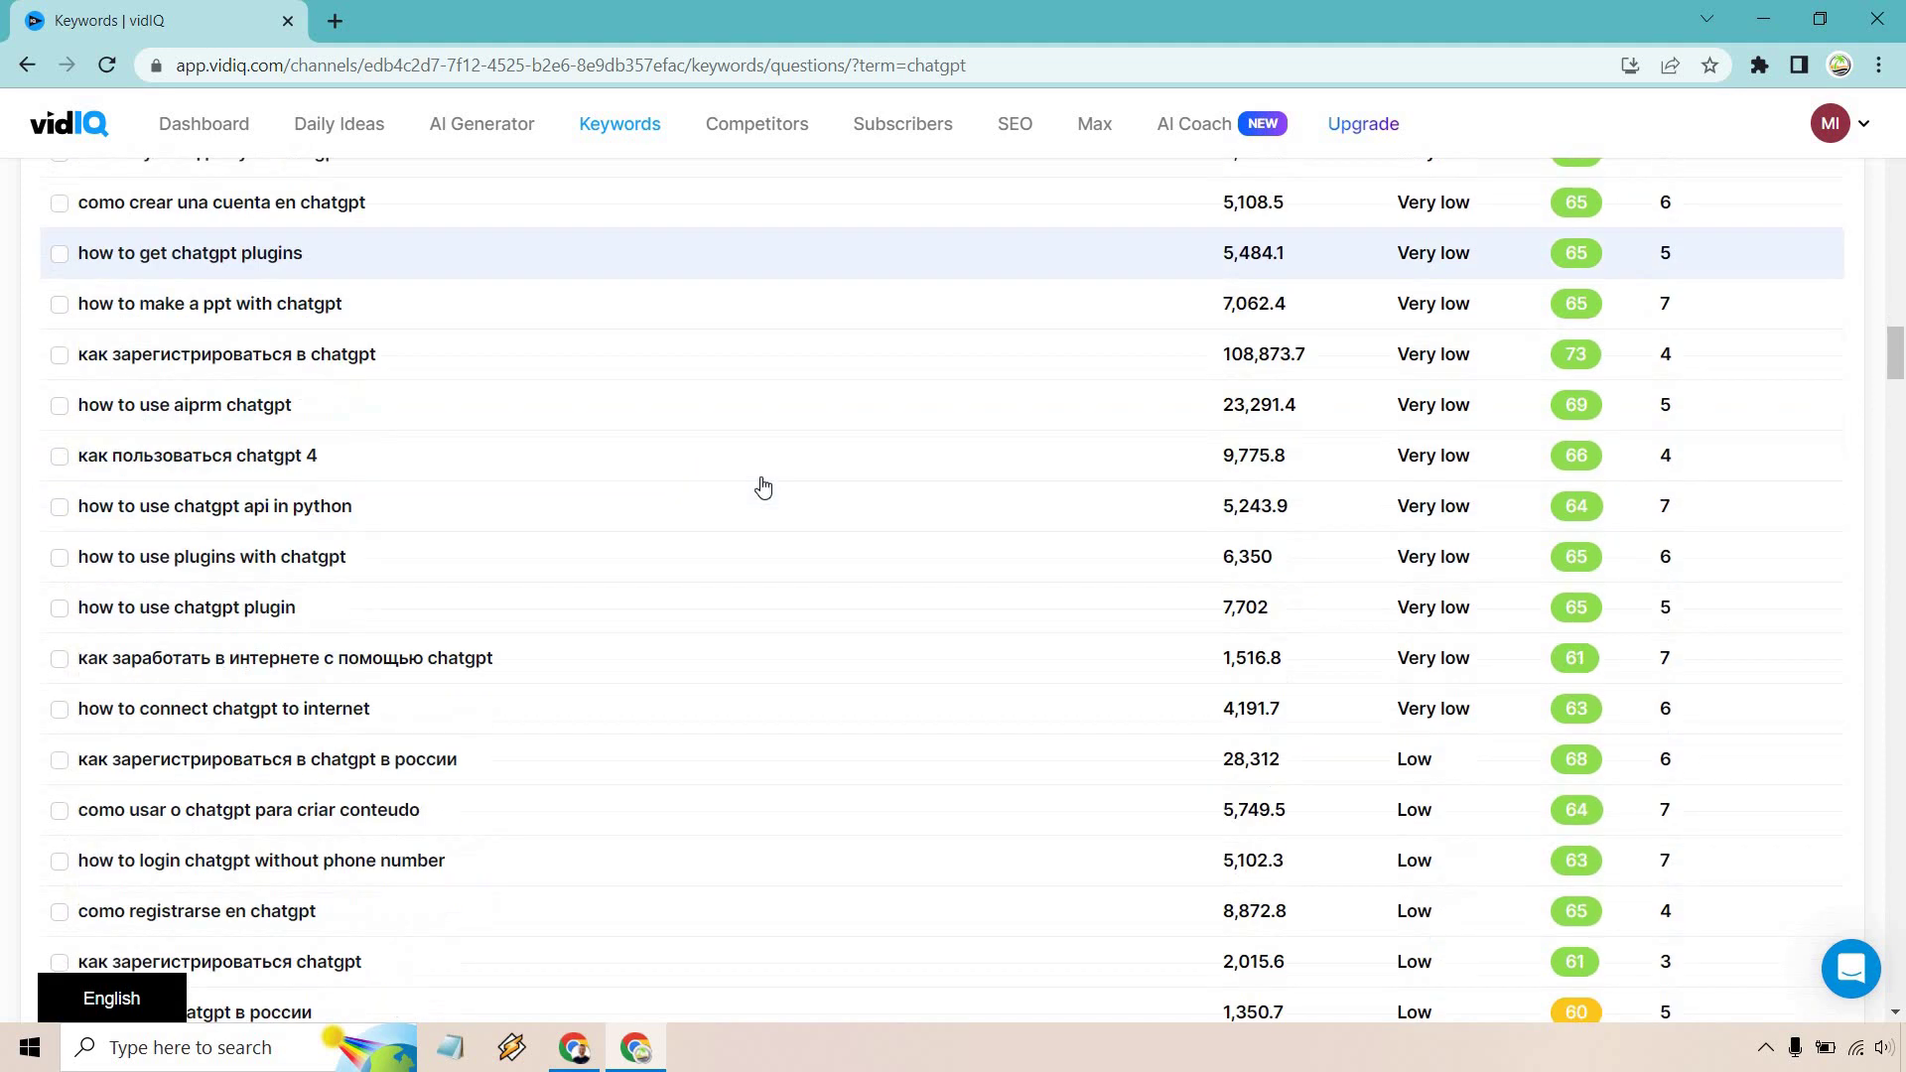
scroll(762, 486, down, 2)
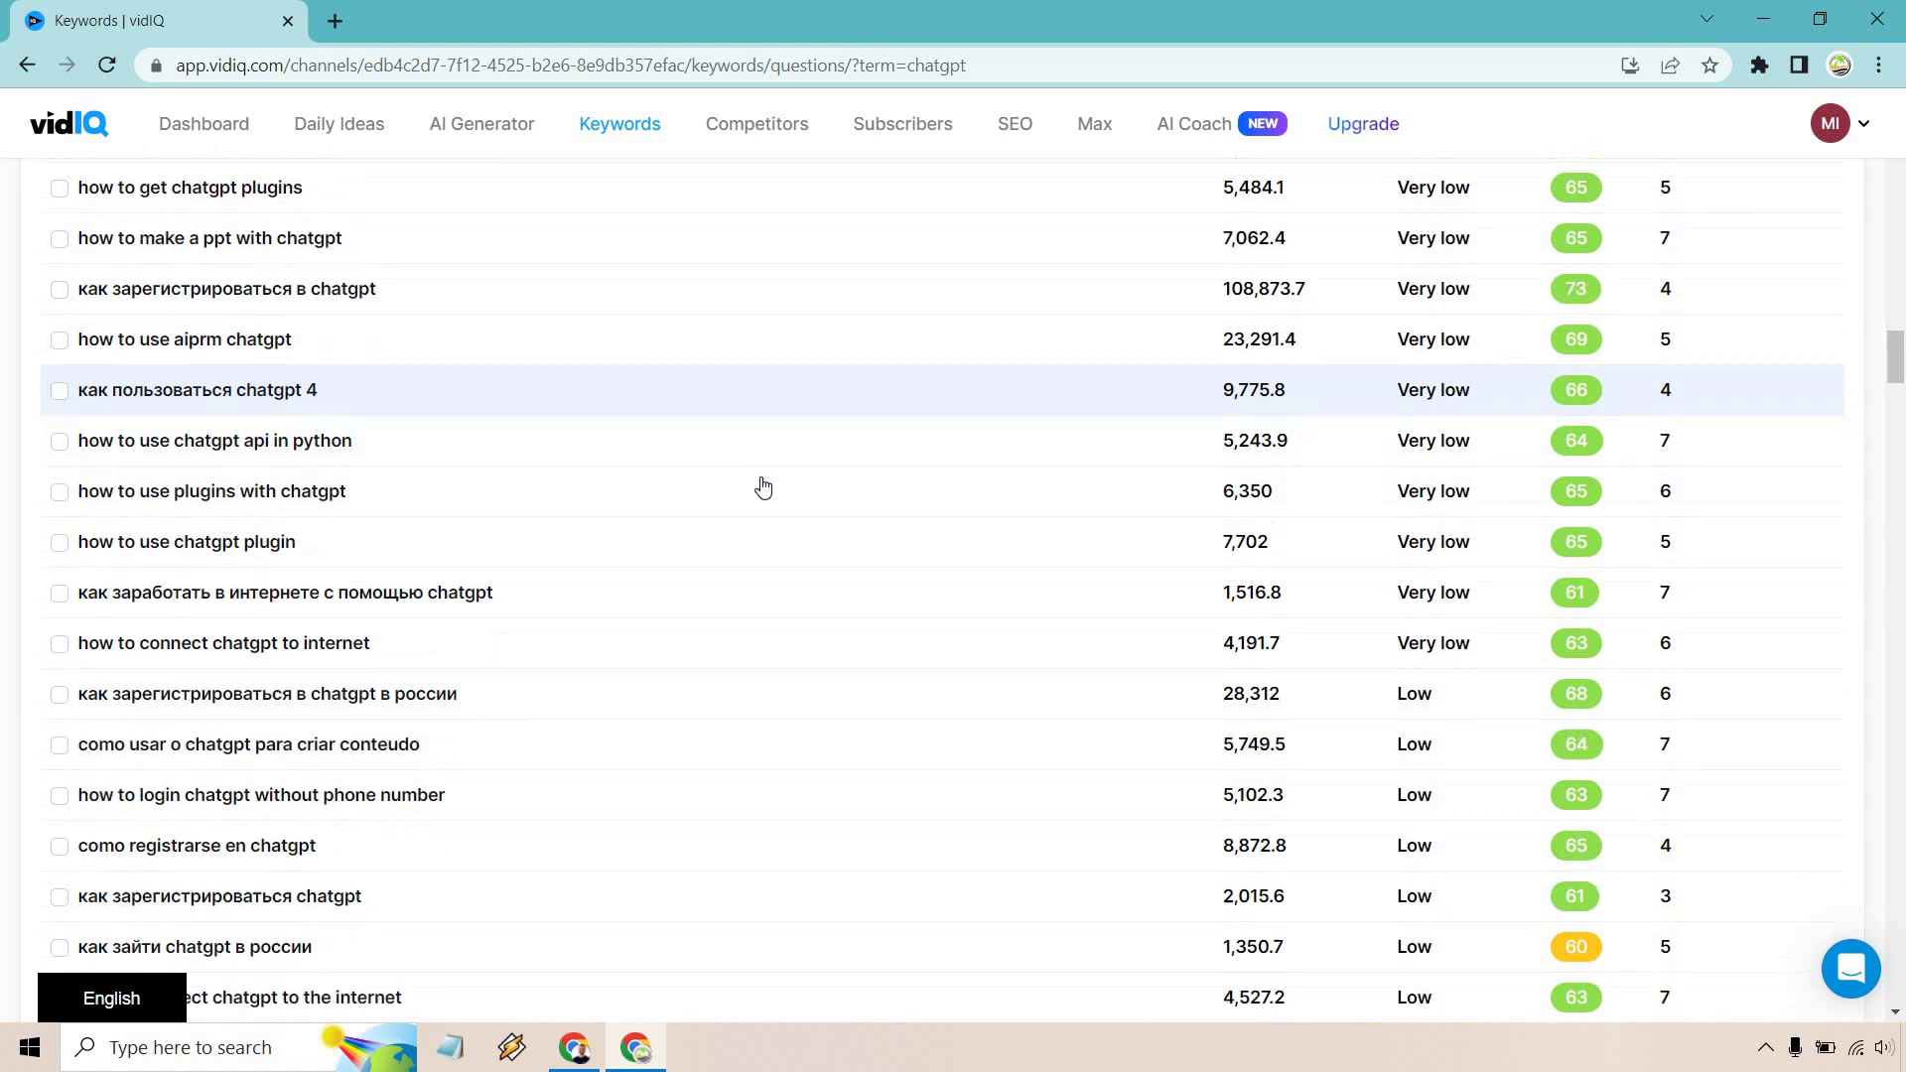
scroll(762, 486, down, 1)
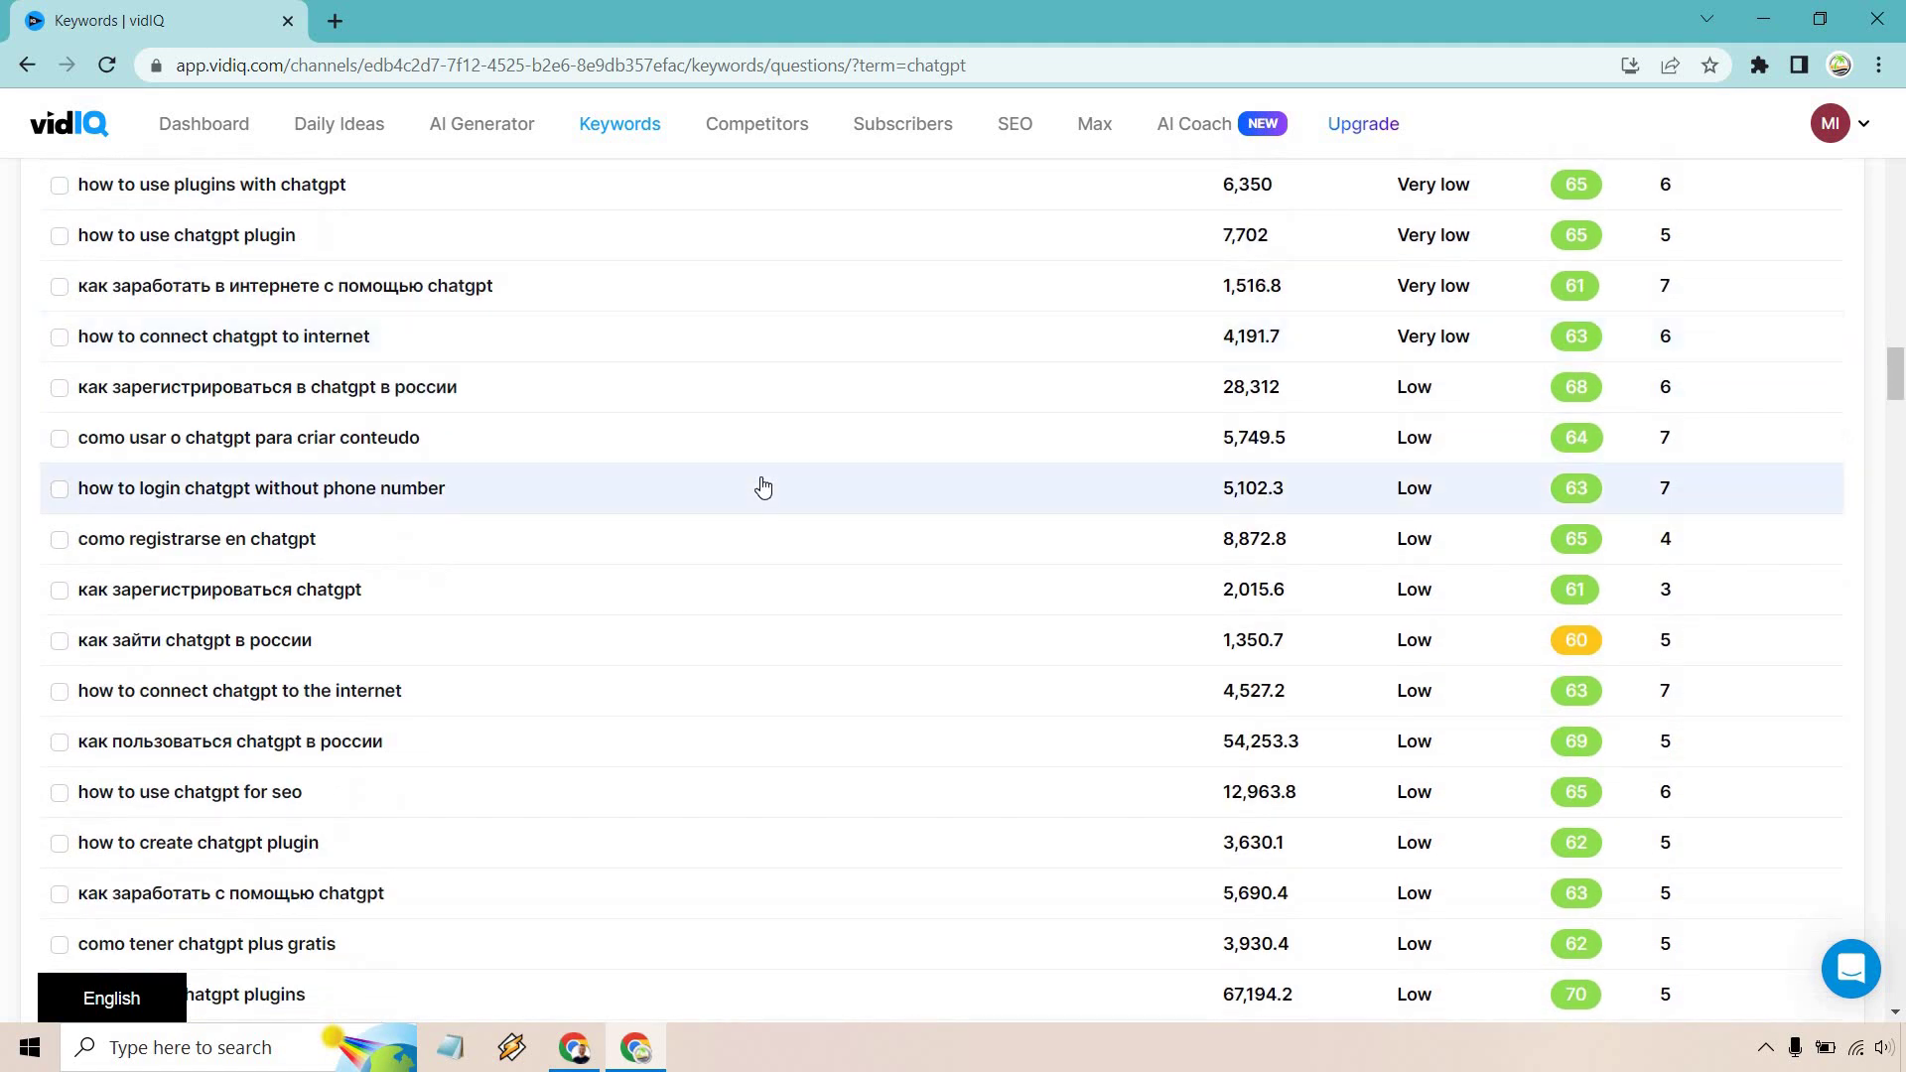
scroll(763, 488, down, 3)
scroll(762, 487, down, 3)
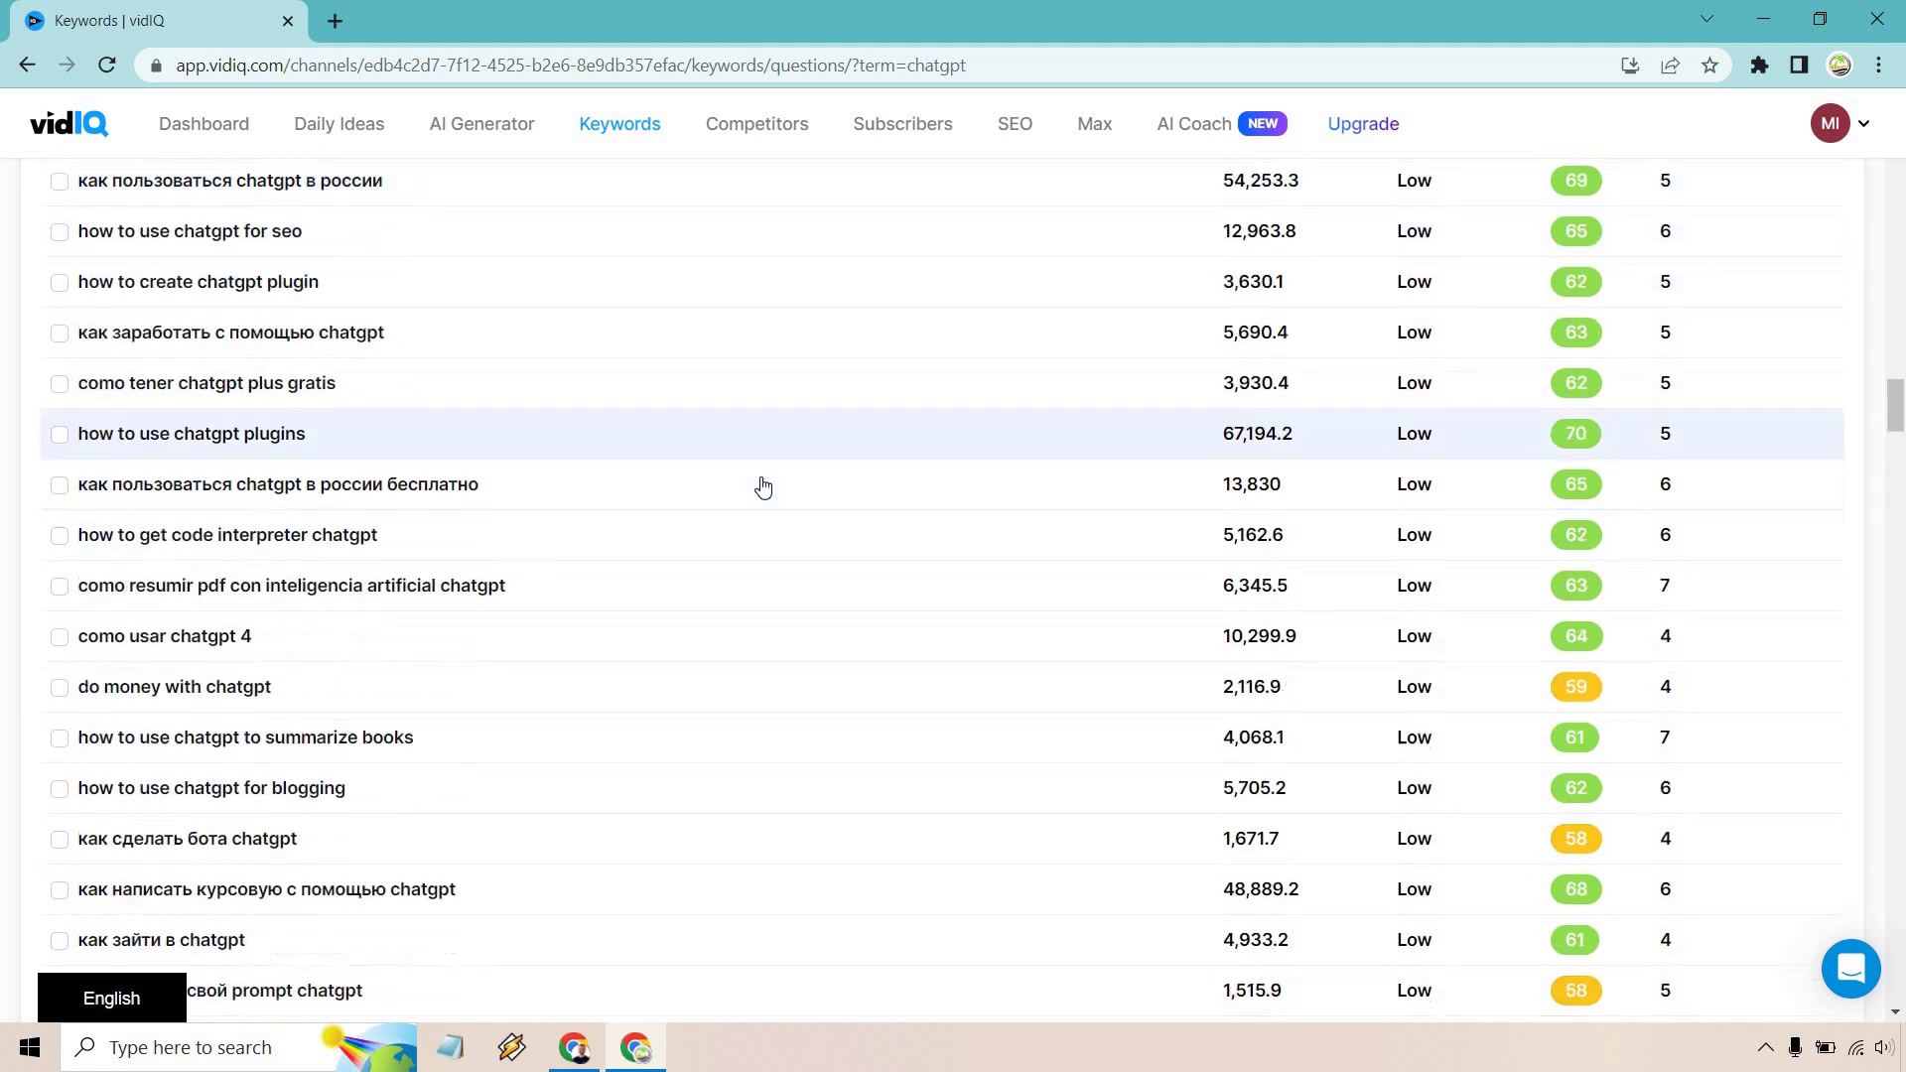
scroll(762, 488, down, 8)
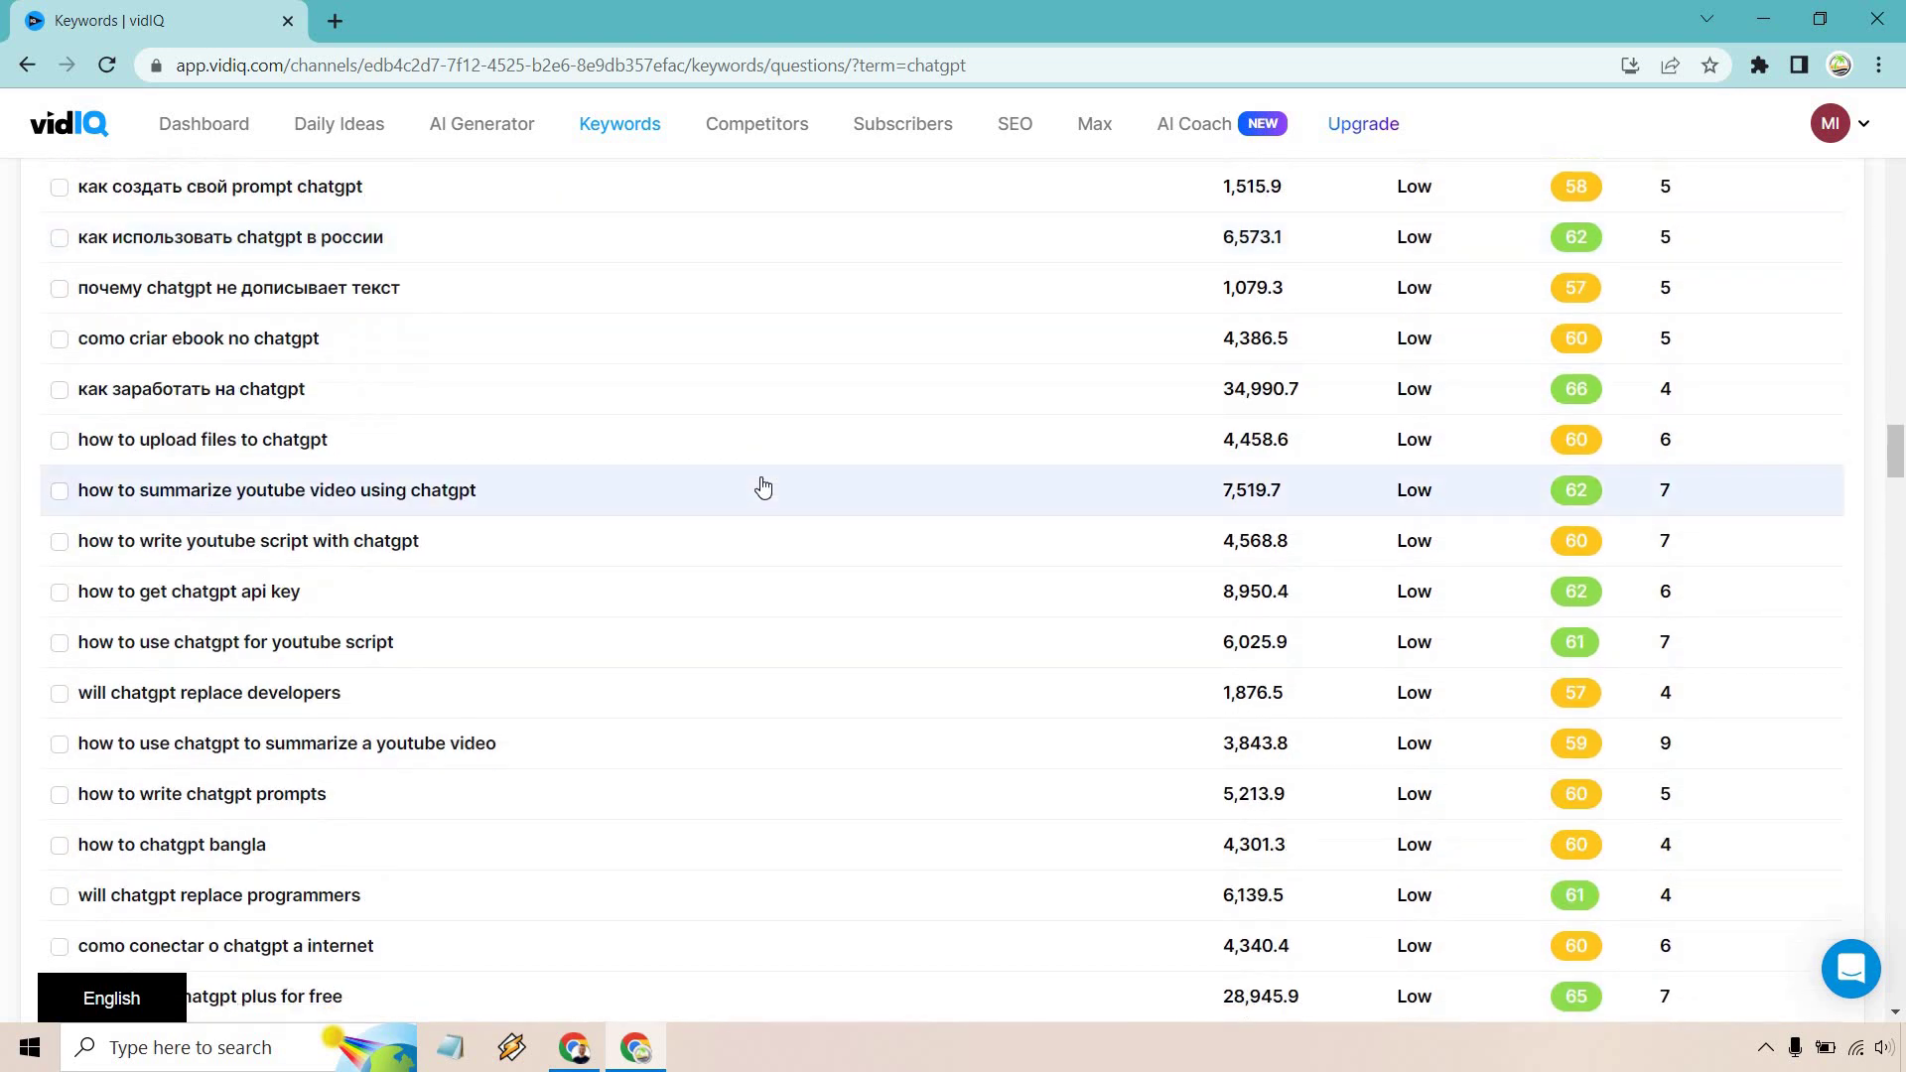
scroll(763, 488, down, 4)
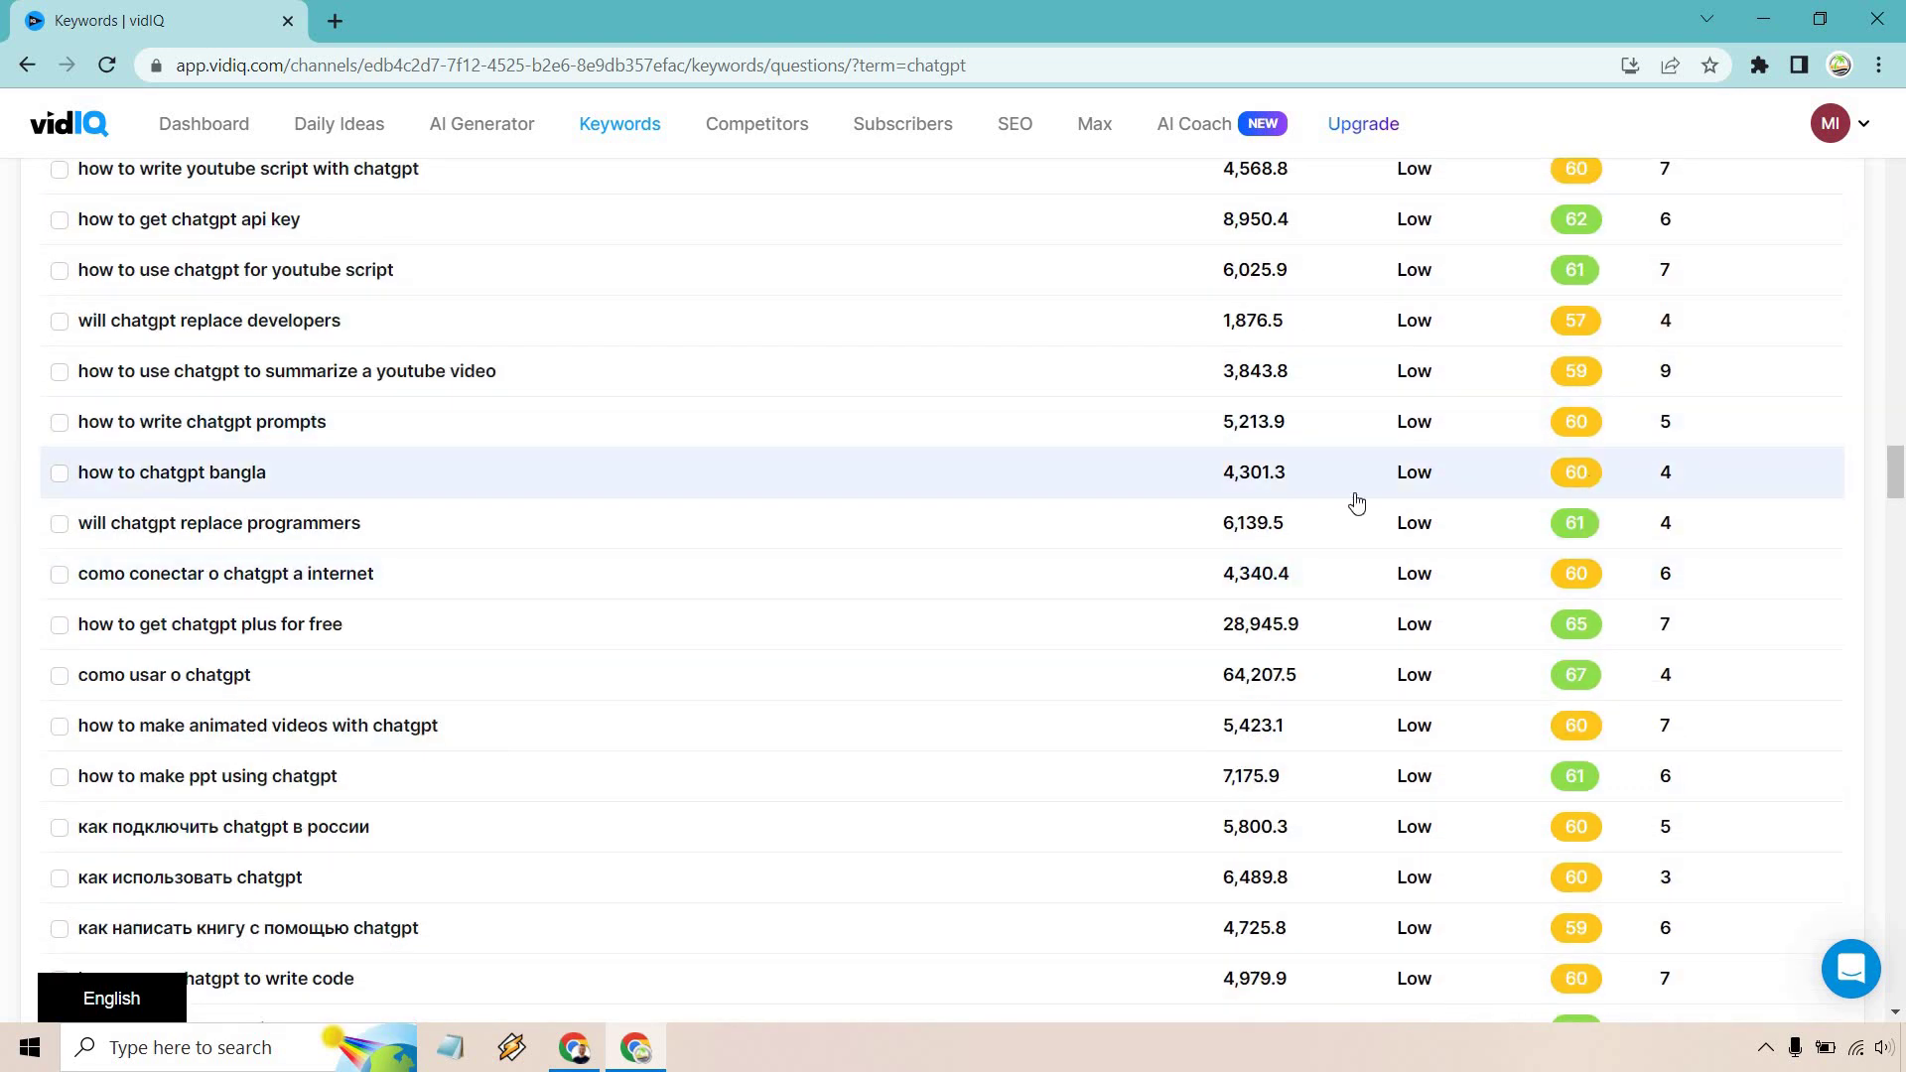
scroll(938, 467, down, 5)
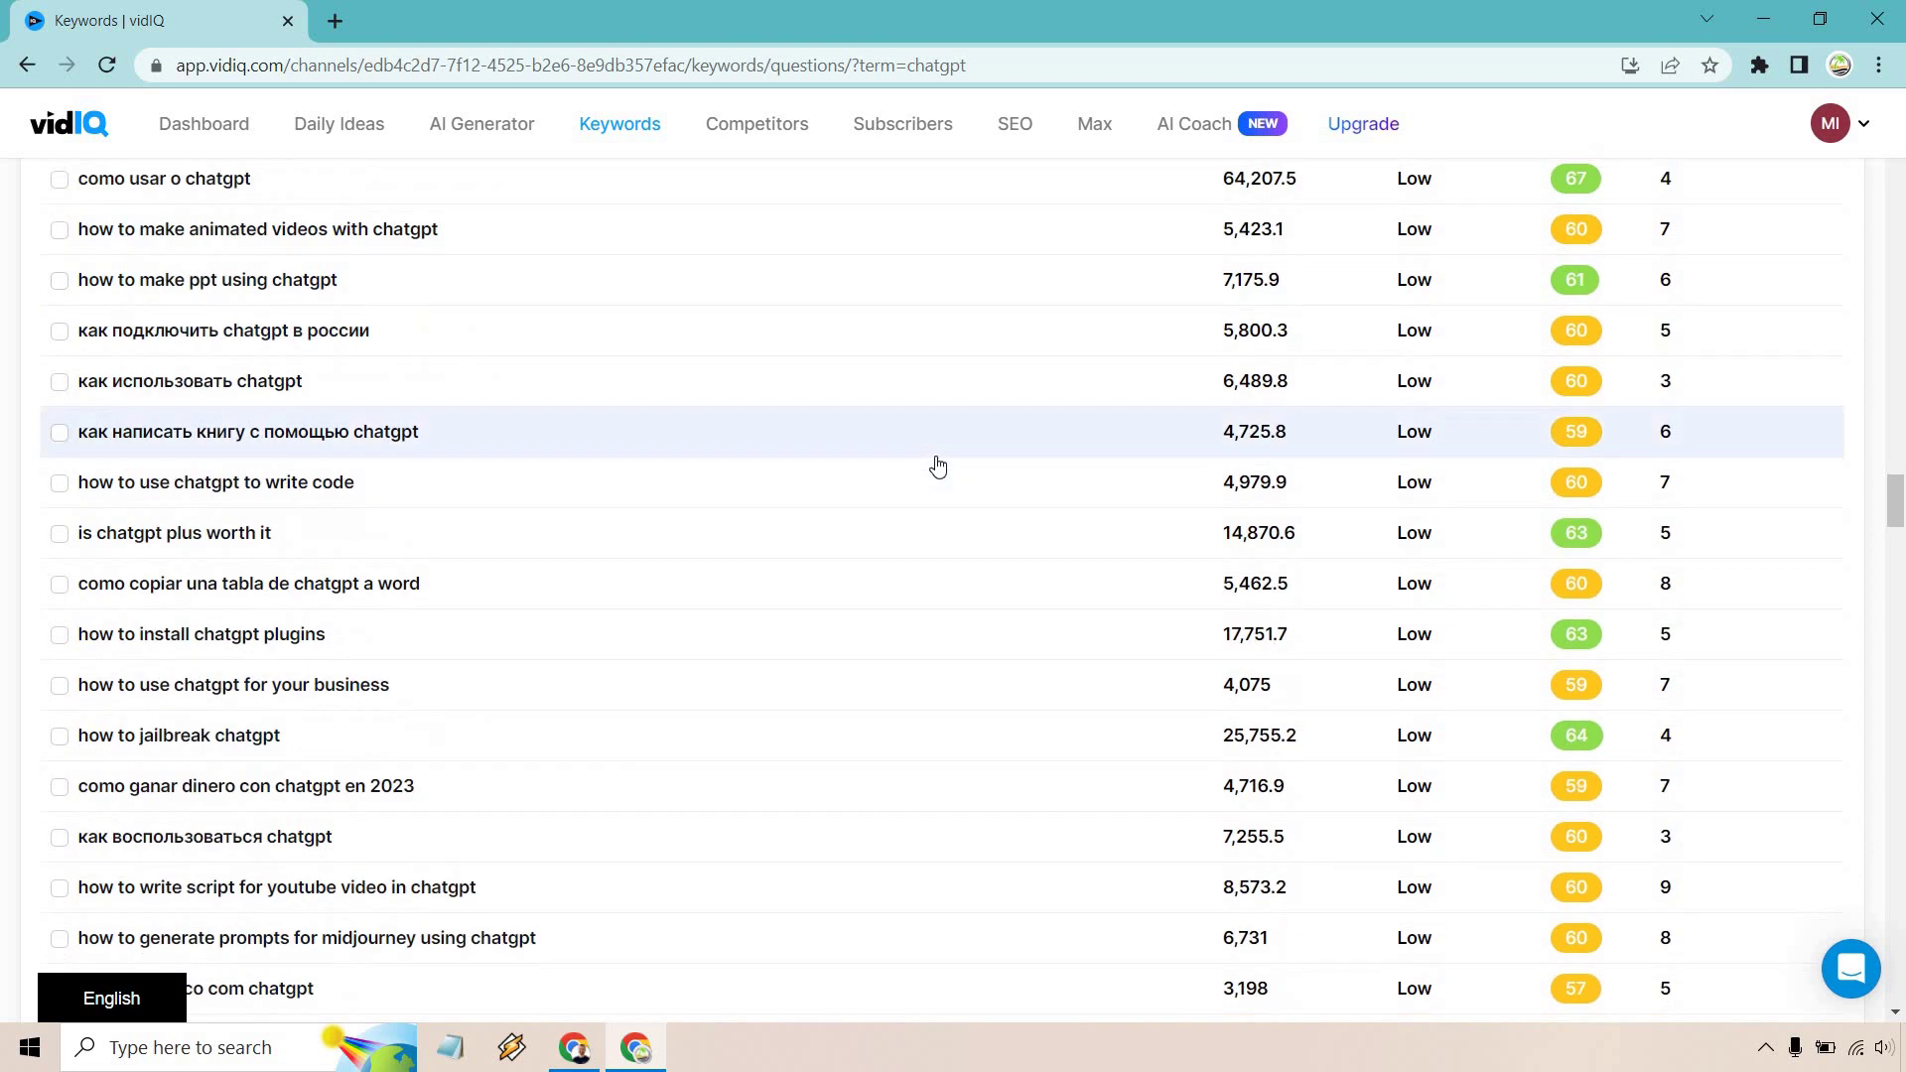
scroll(938, 466, down, 3)
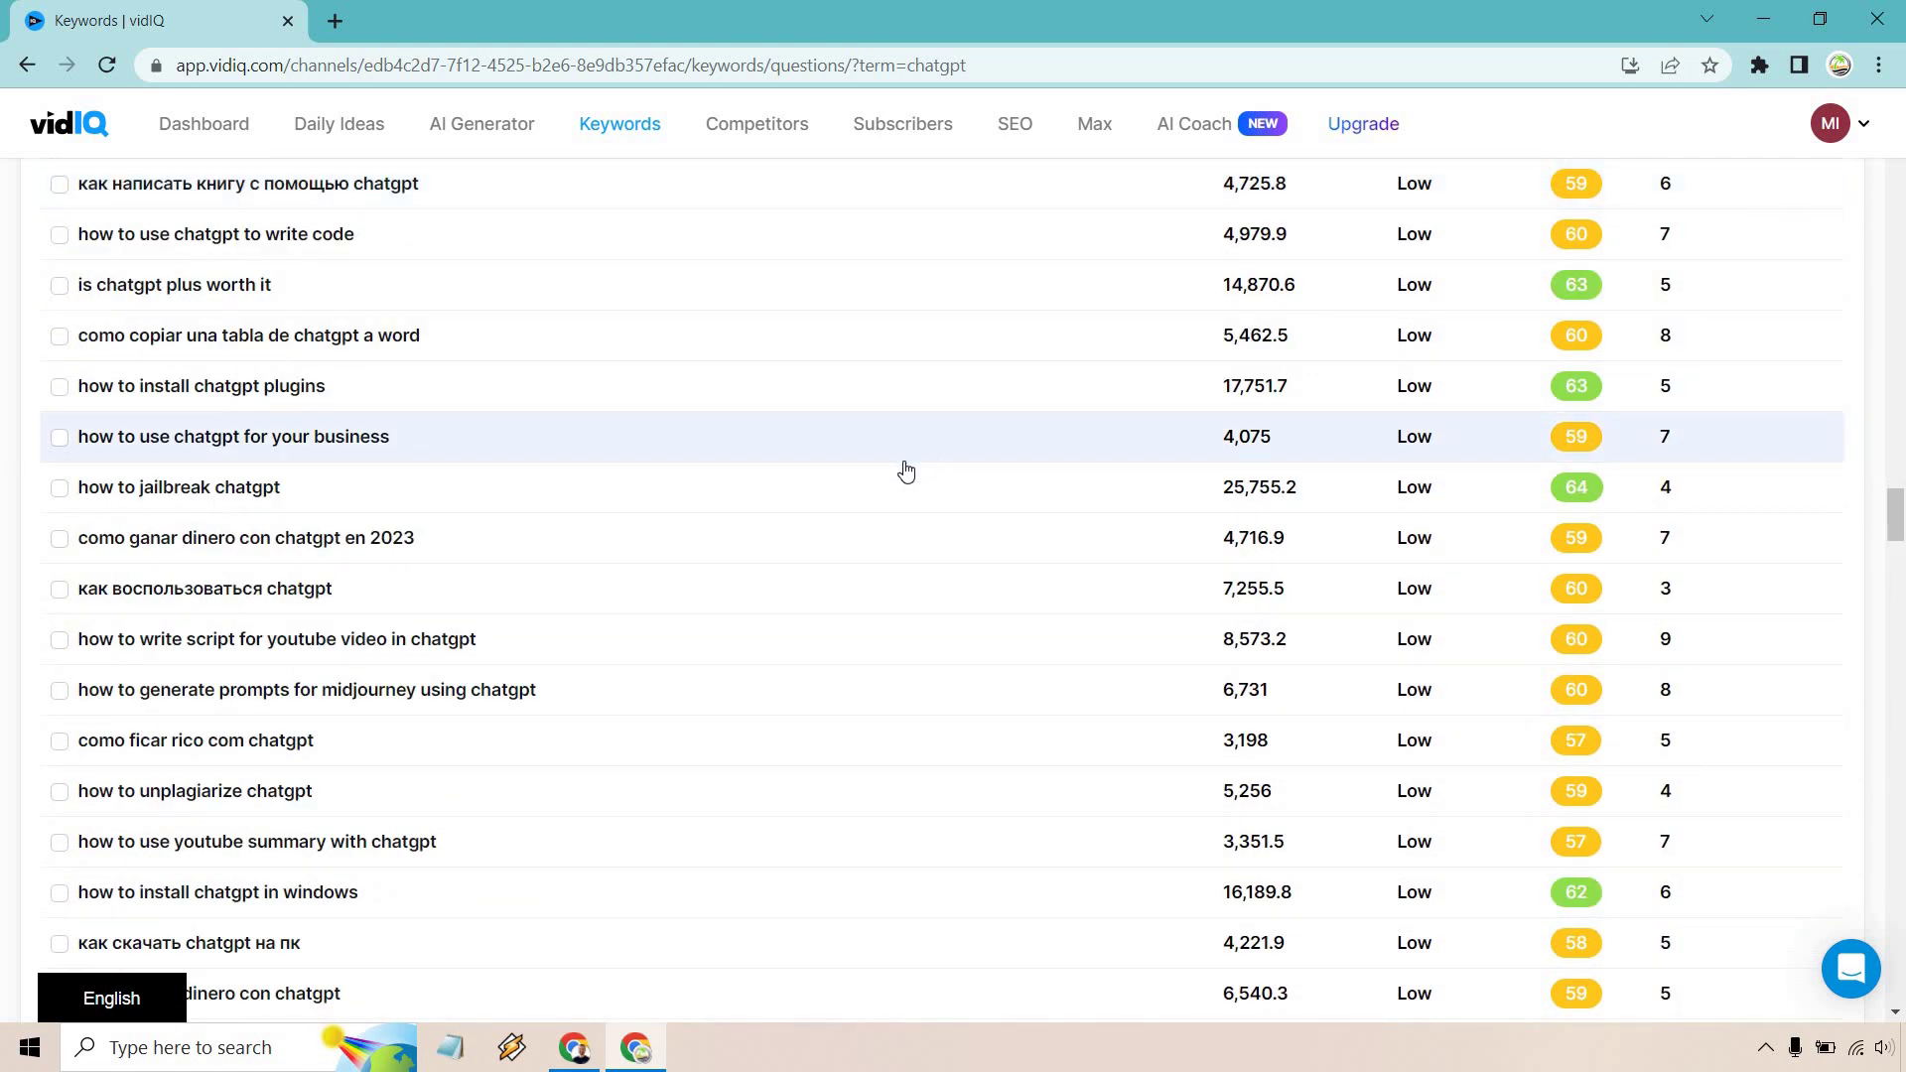
scroll(839, 537, down, 6)
scroll(839, 537, down, 5)
scroll(840, 556, up, 20)
scroll(842, 569, up, 20)
scroll(840, 569, up, 15)
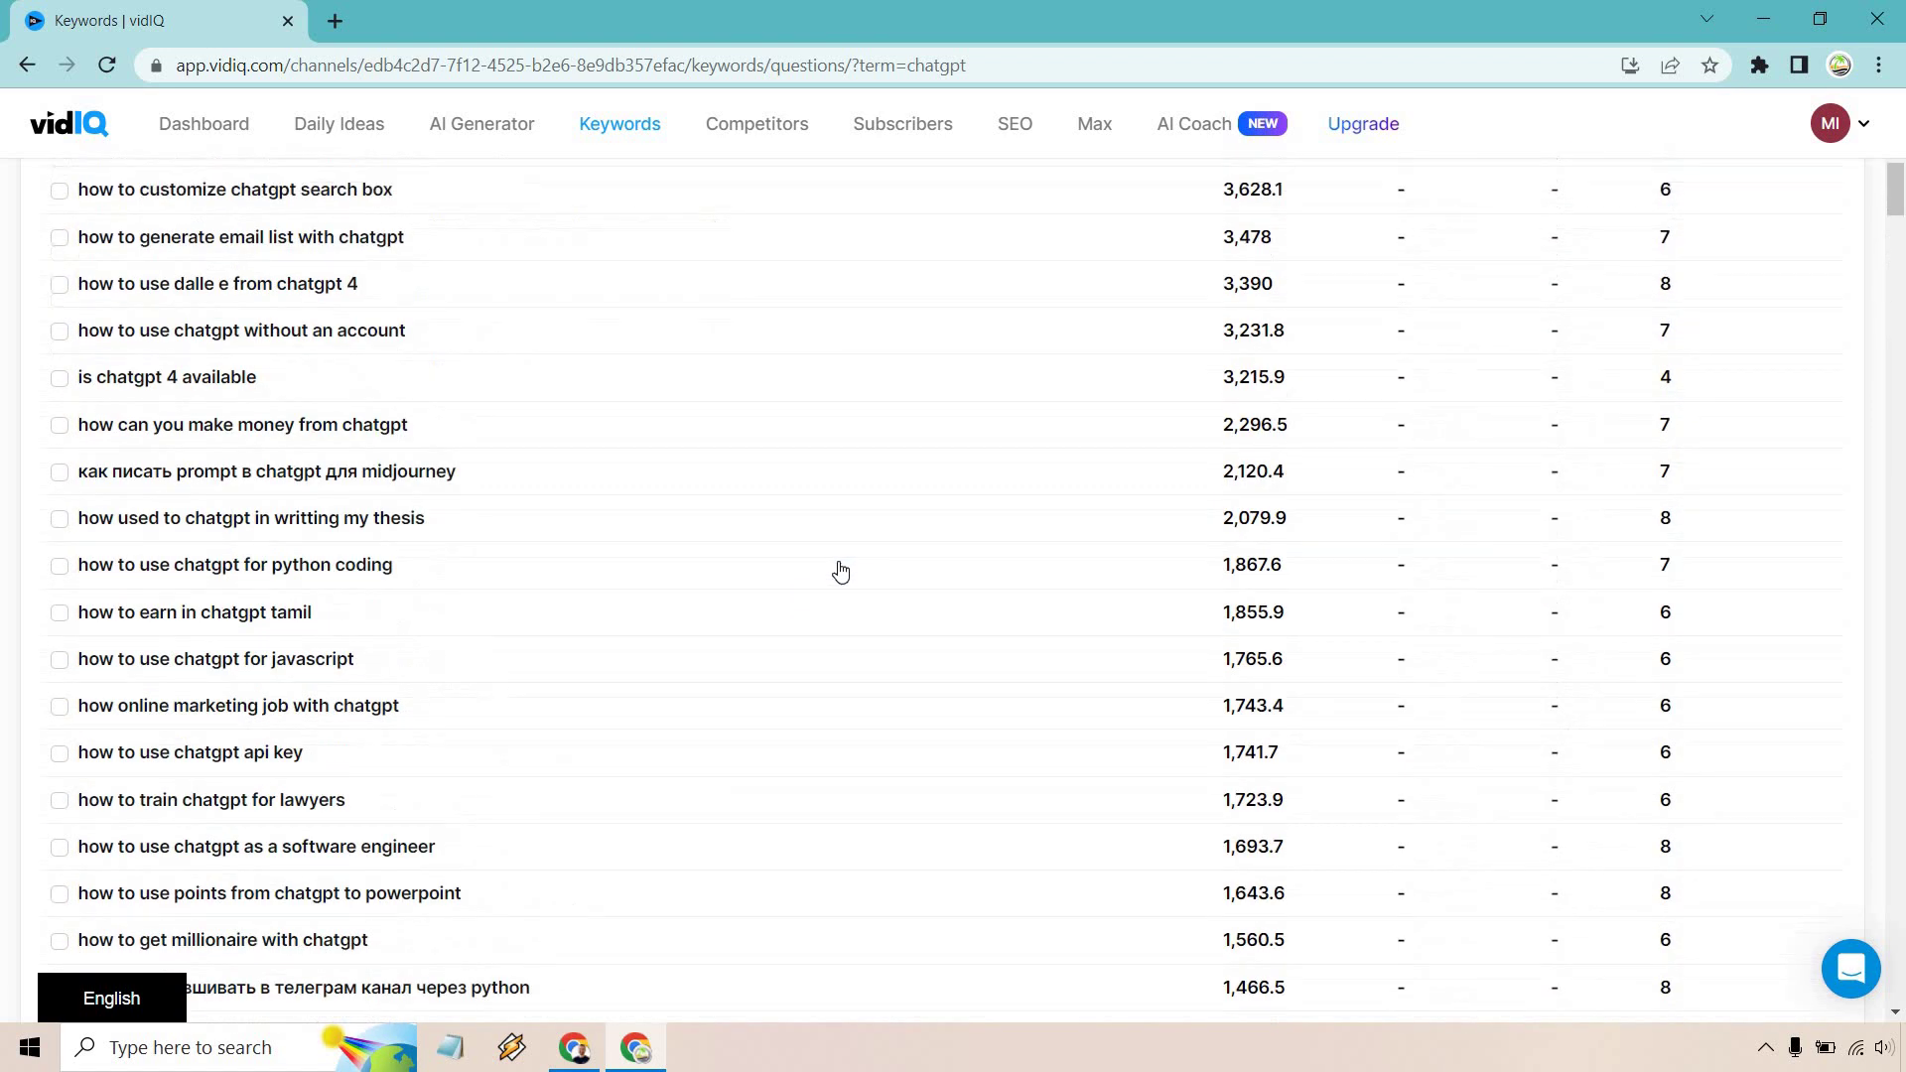
Return to the chatgpt overview and open the full list of 337 related keywords
click(27, 66)
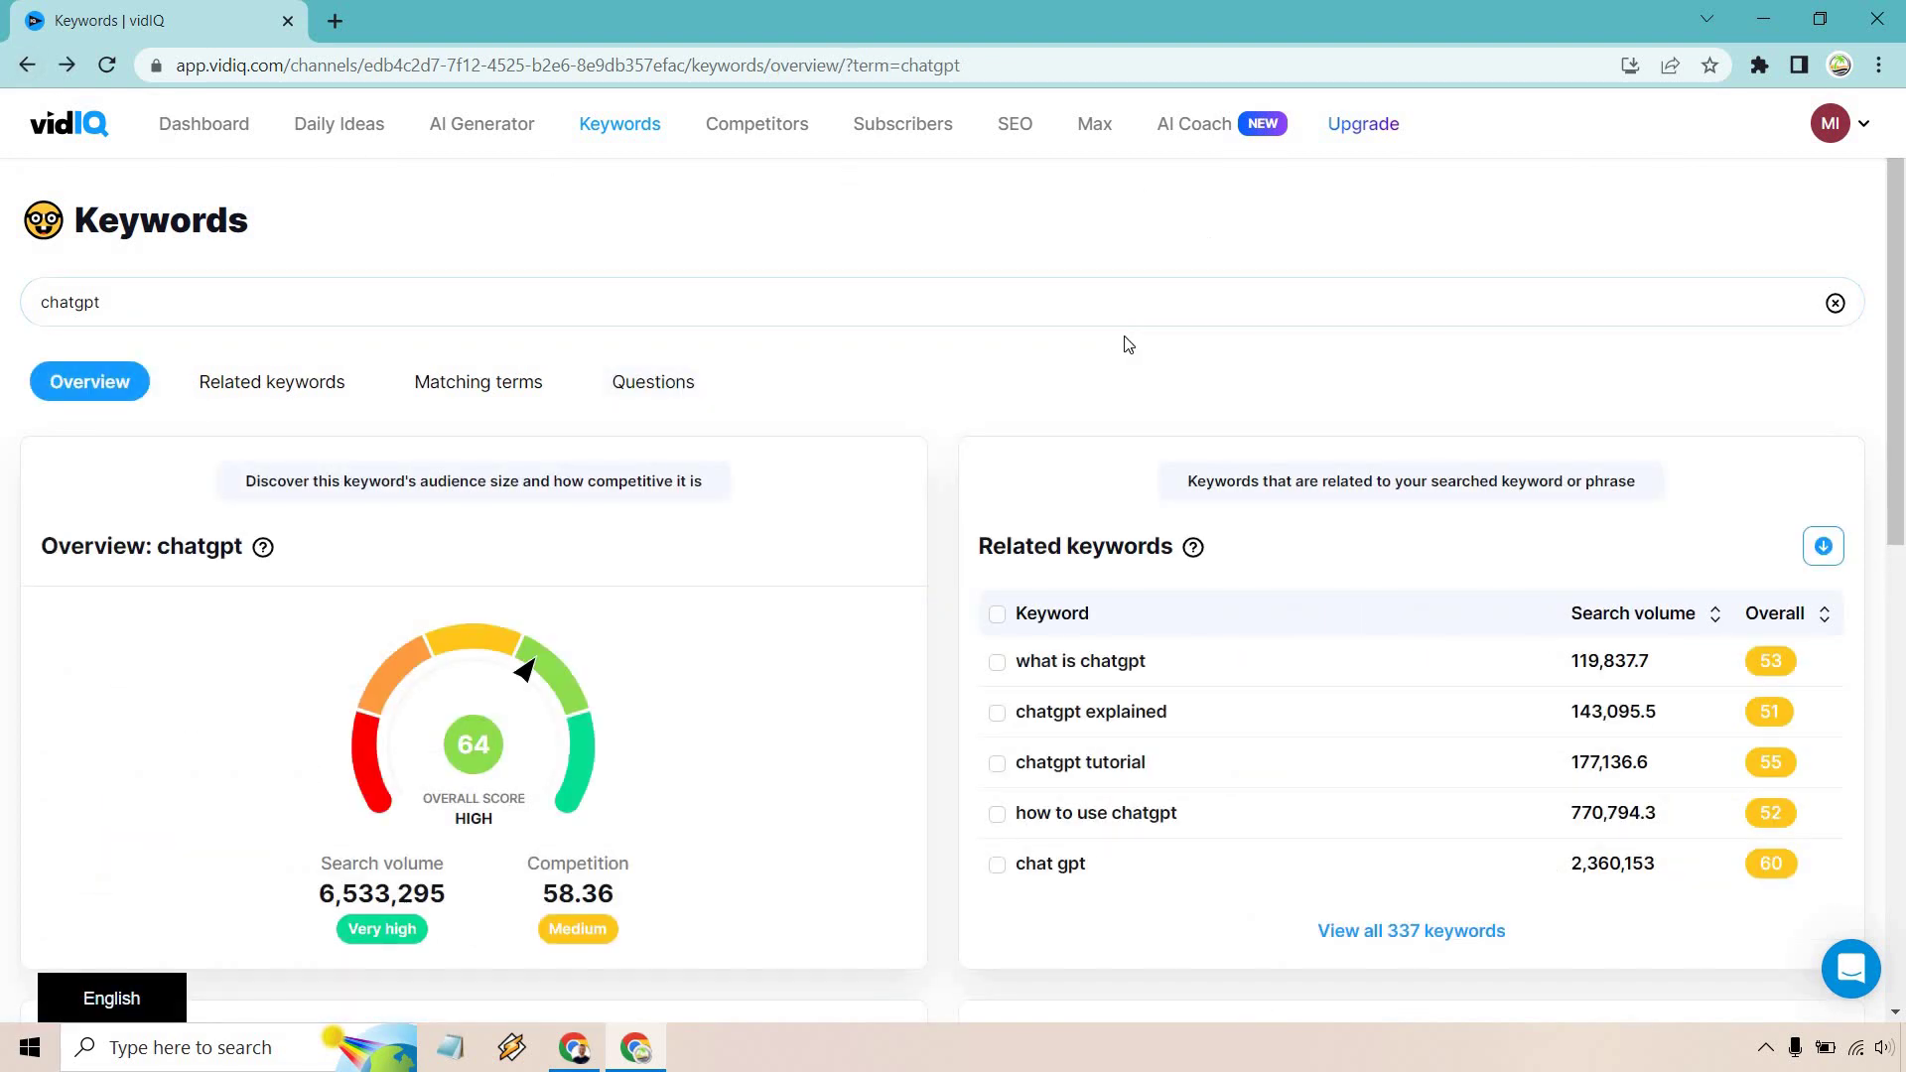
scroll(1128, 342, down, 5)
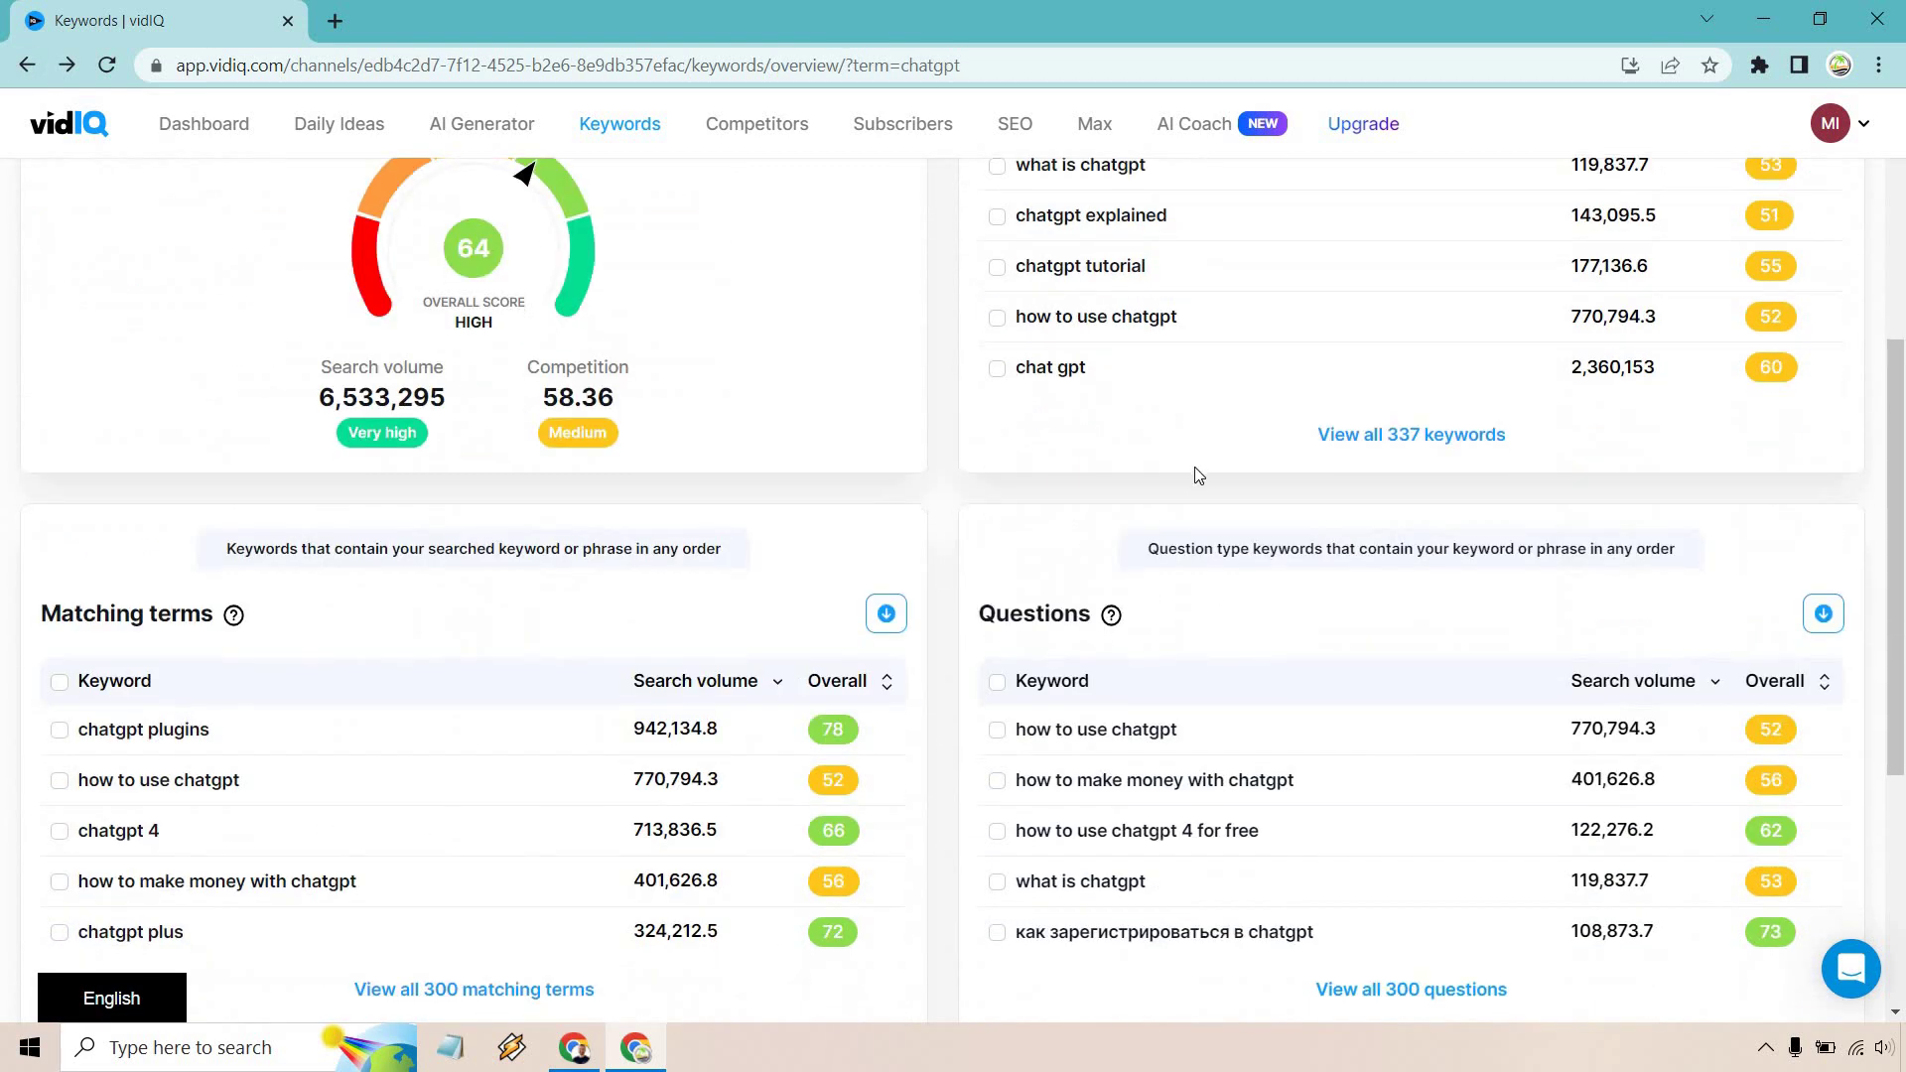
scroll(1290, 646, up, 1)
scroll(1430, 639, down, 2)
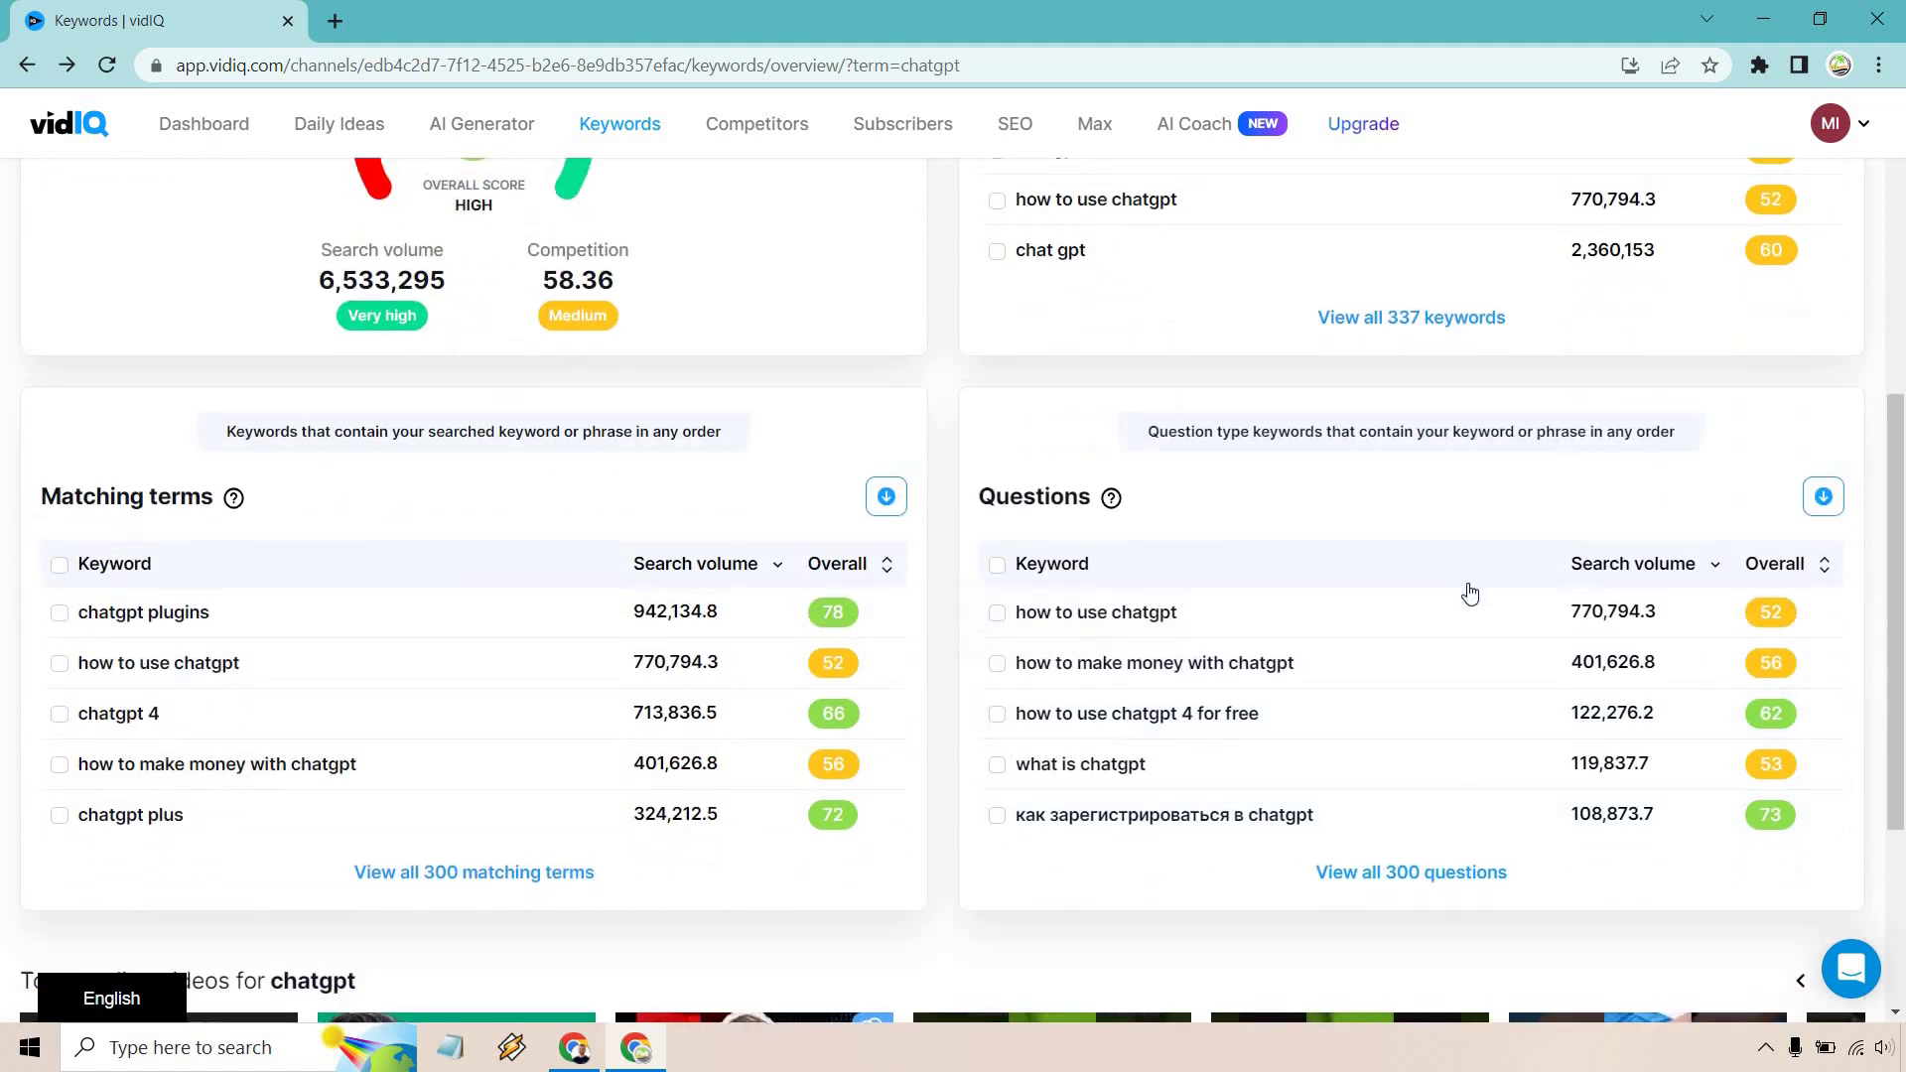
scroll(1449, 611, up, 3)
click(1423, 685)
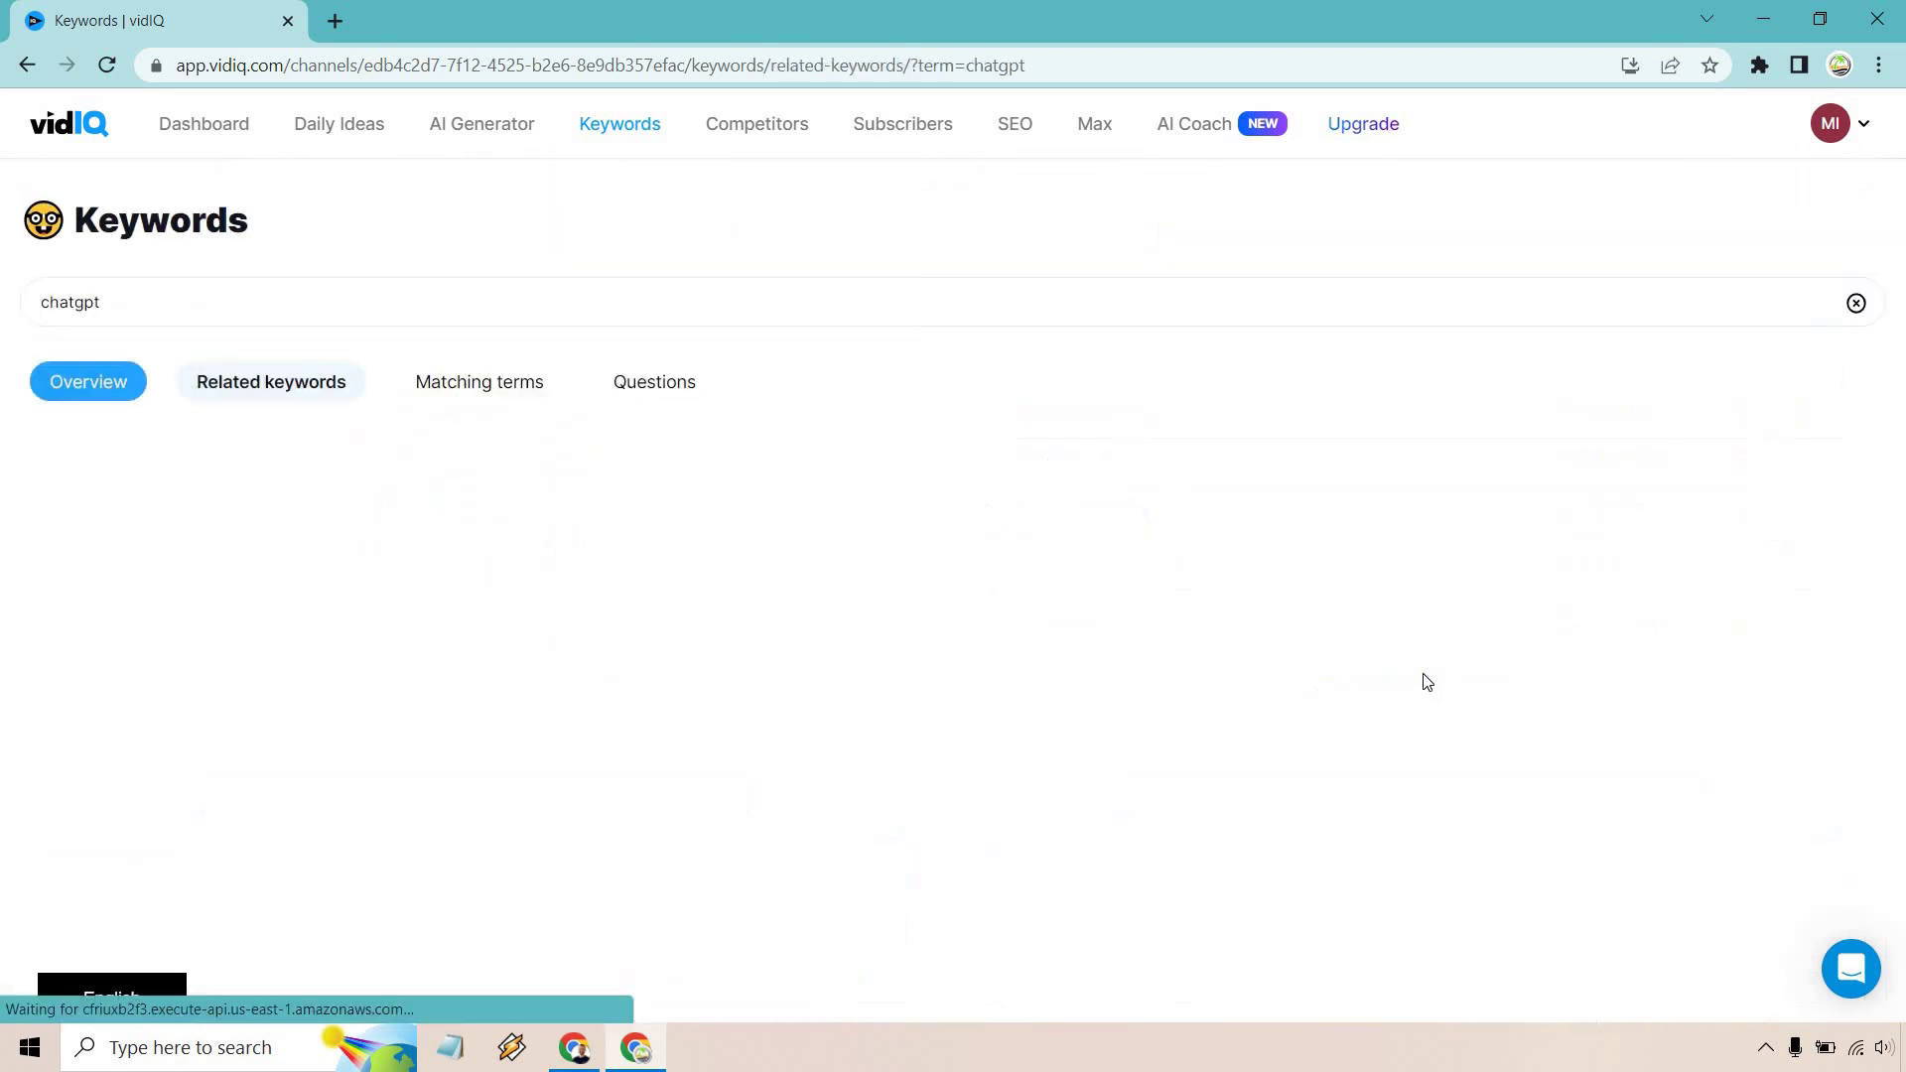
scroll(979, 336, down, 3)
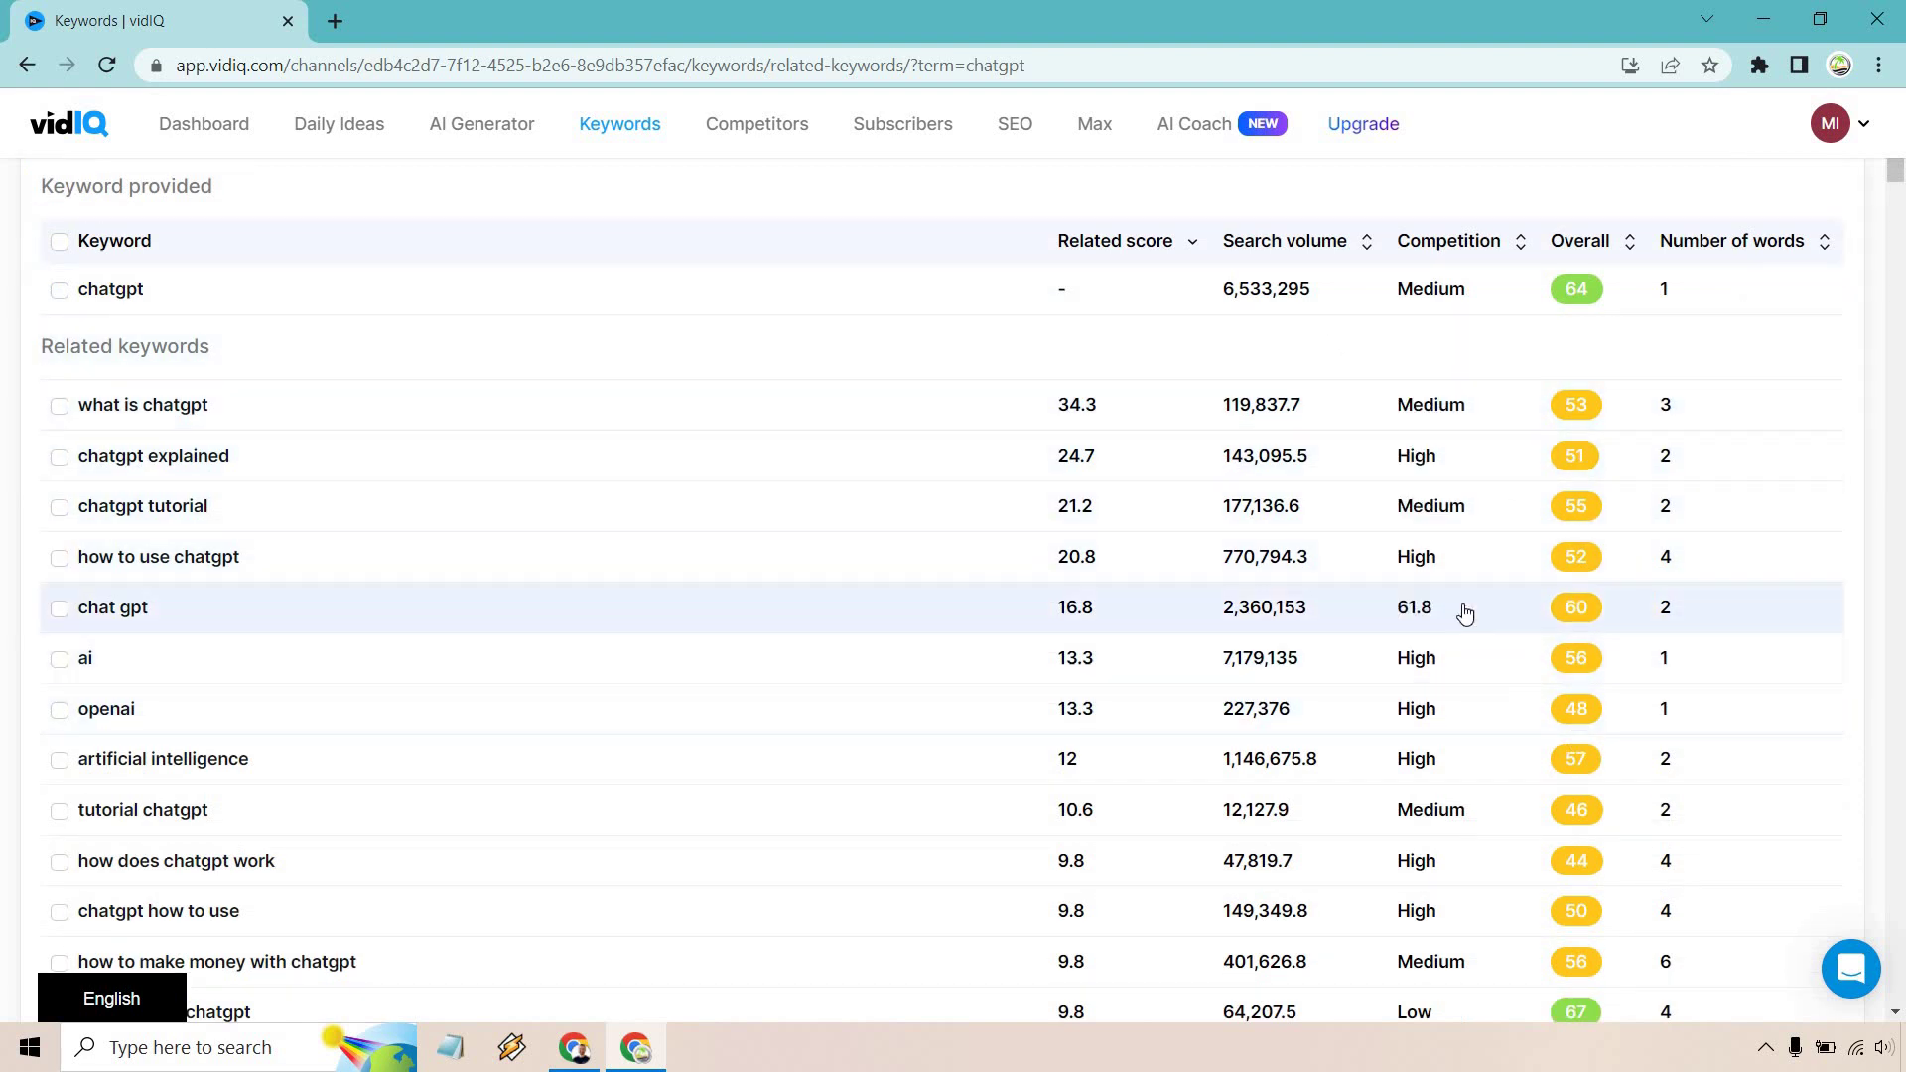
mouse_move(1439, 546)
scroll(1435, 541, down, 1)
scroll(1435, 546, up, 3)
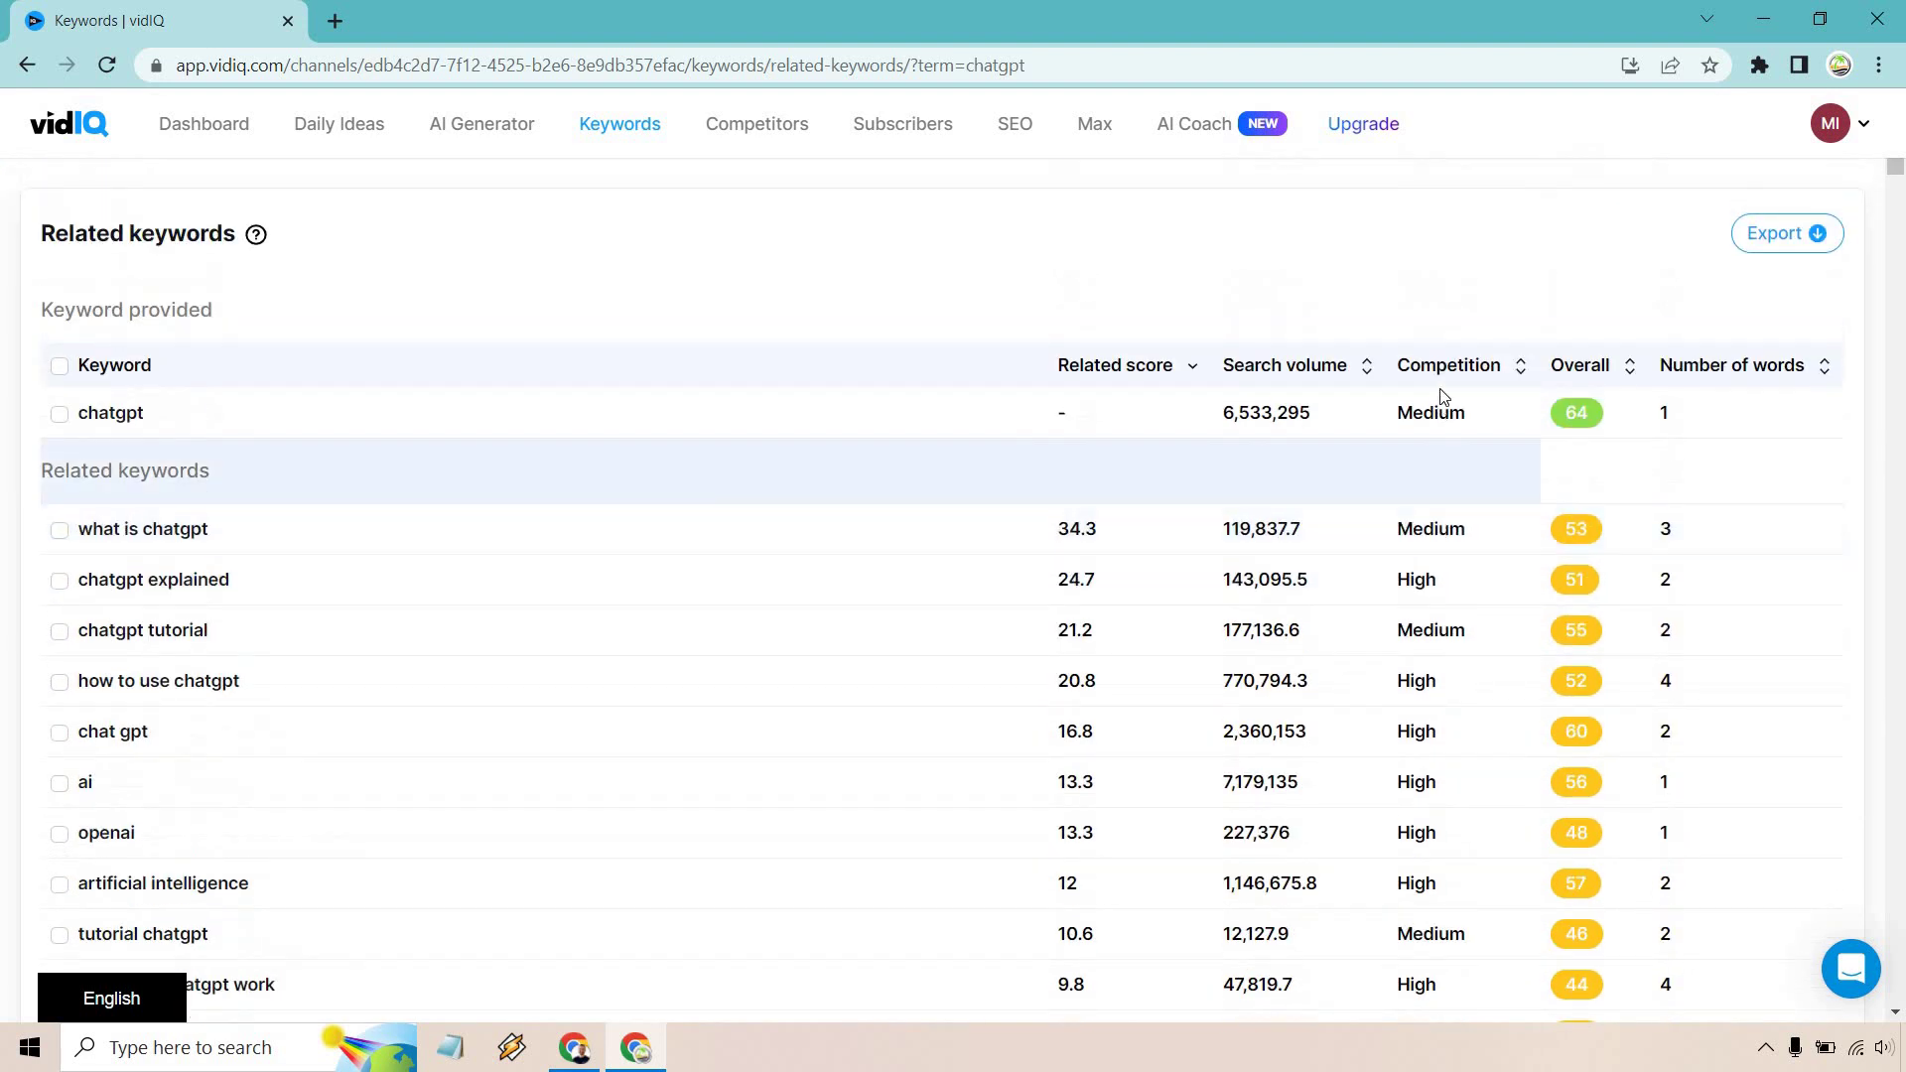
Sort the related keywords by Competition ascending and scroll through the lowest-competition entries
click(1442, 375)
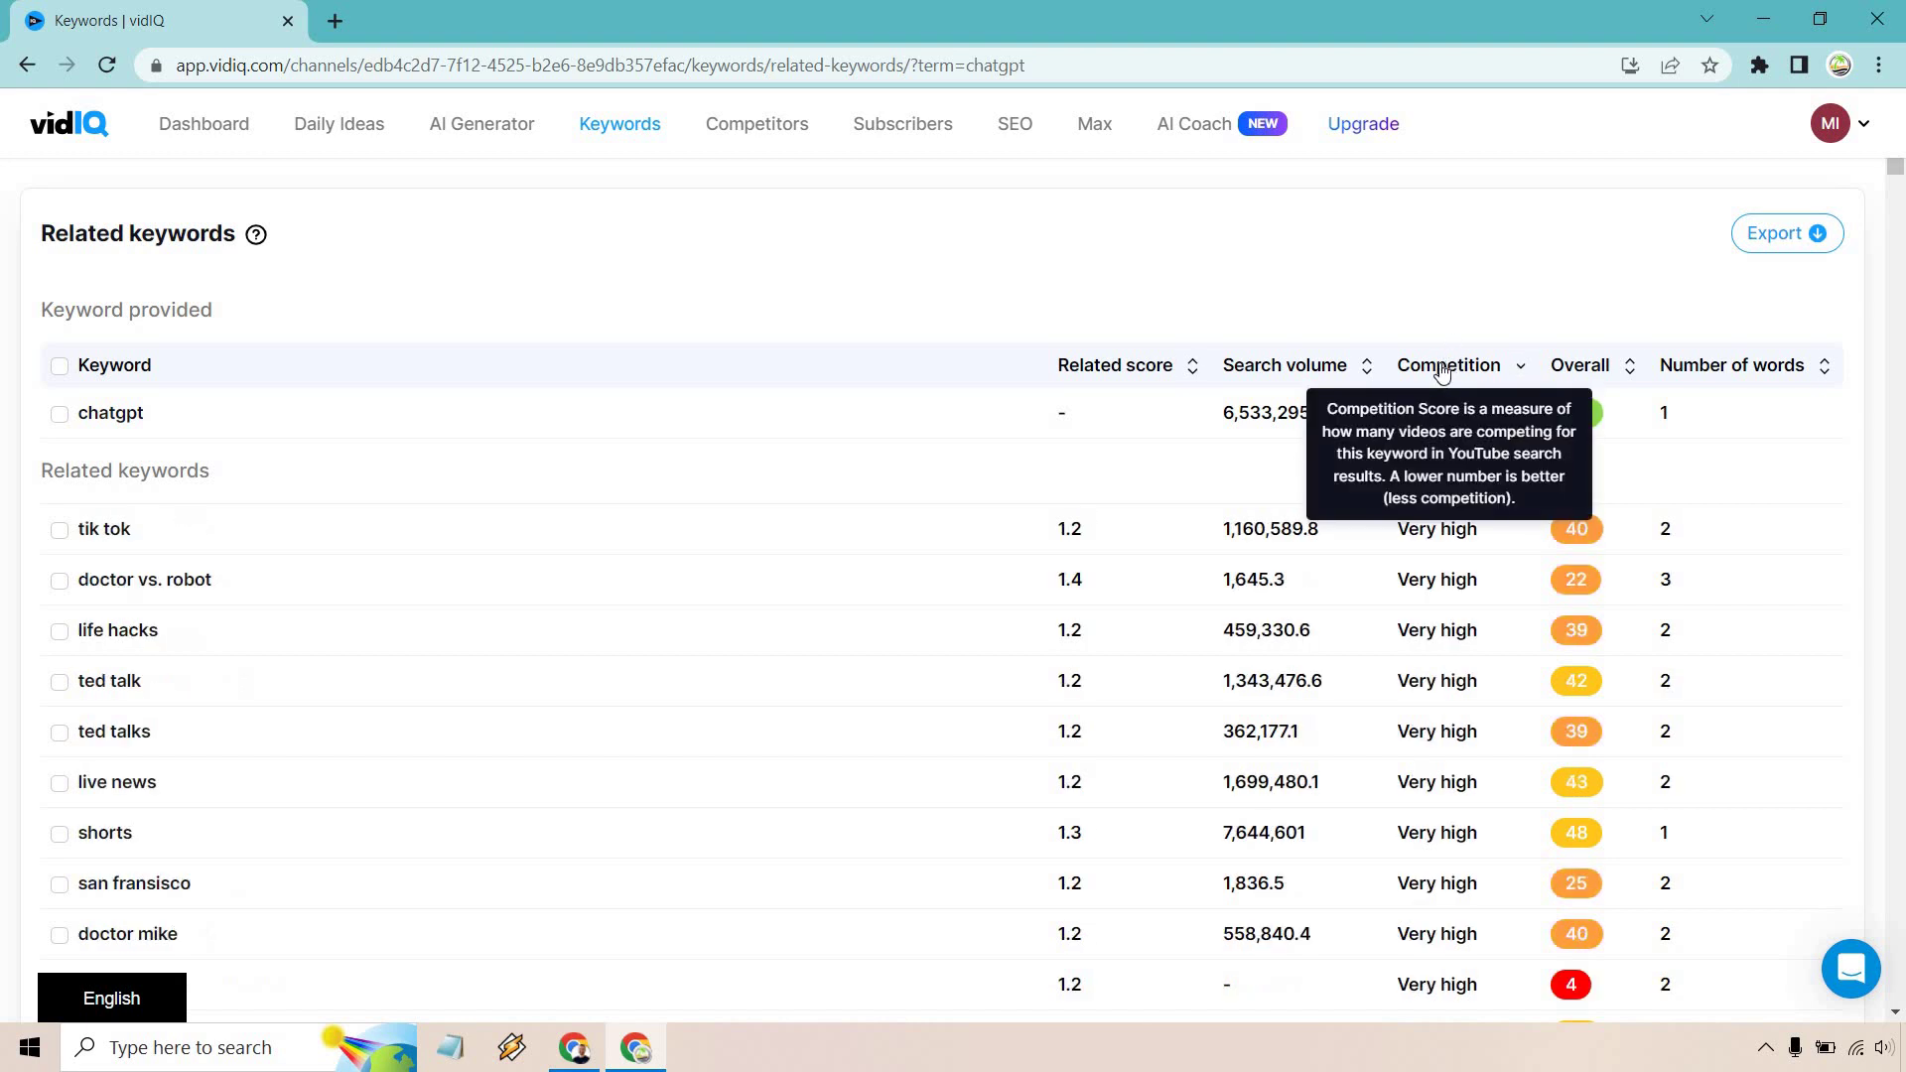
scroll(1429, 546, down, 1)
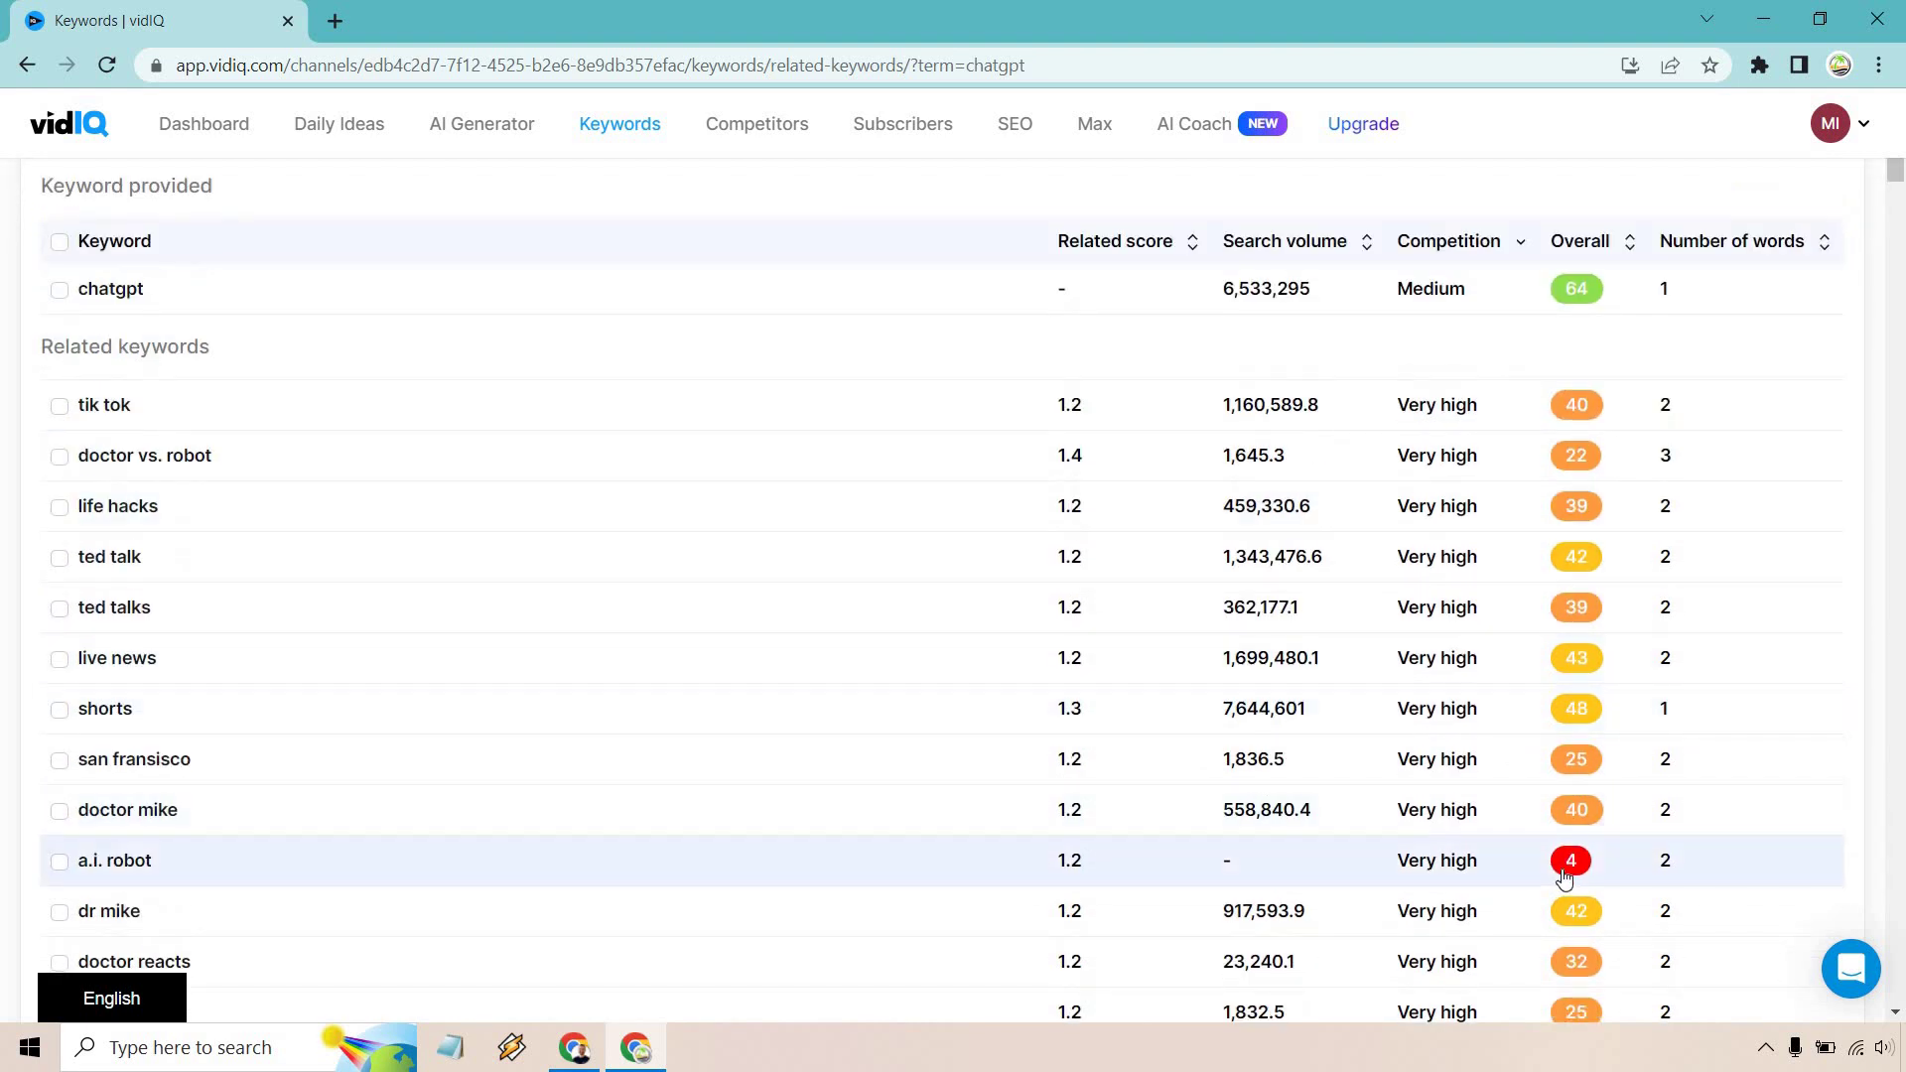
scroll(1459, 707, up, 2)
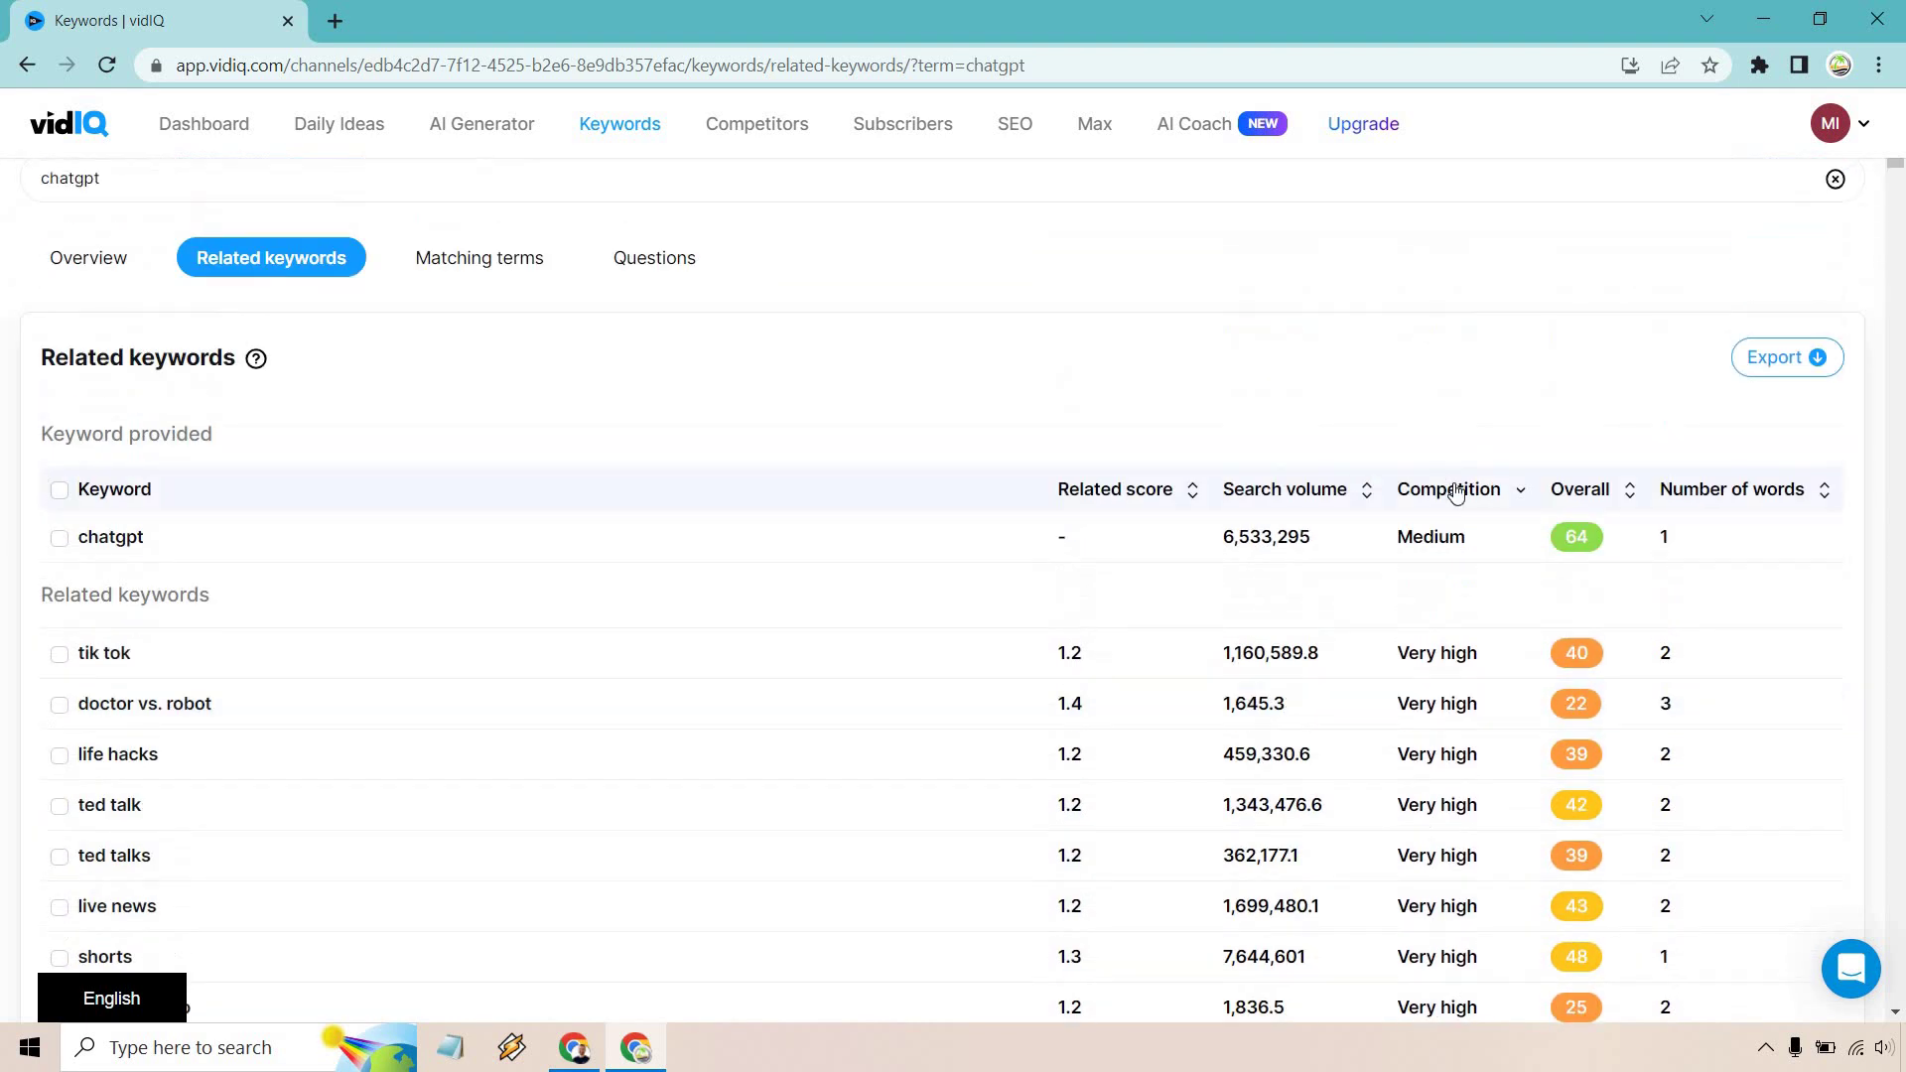
click(1458, 490)
scroll(1417, 472, down, 3)
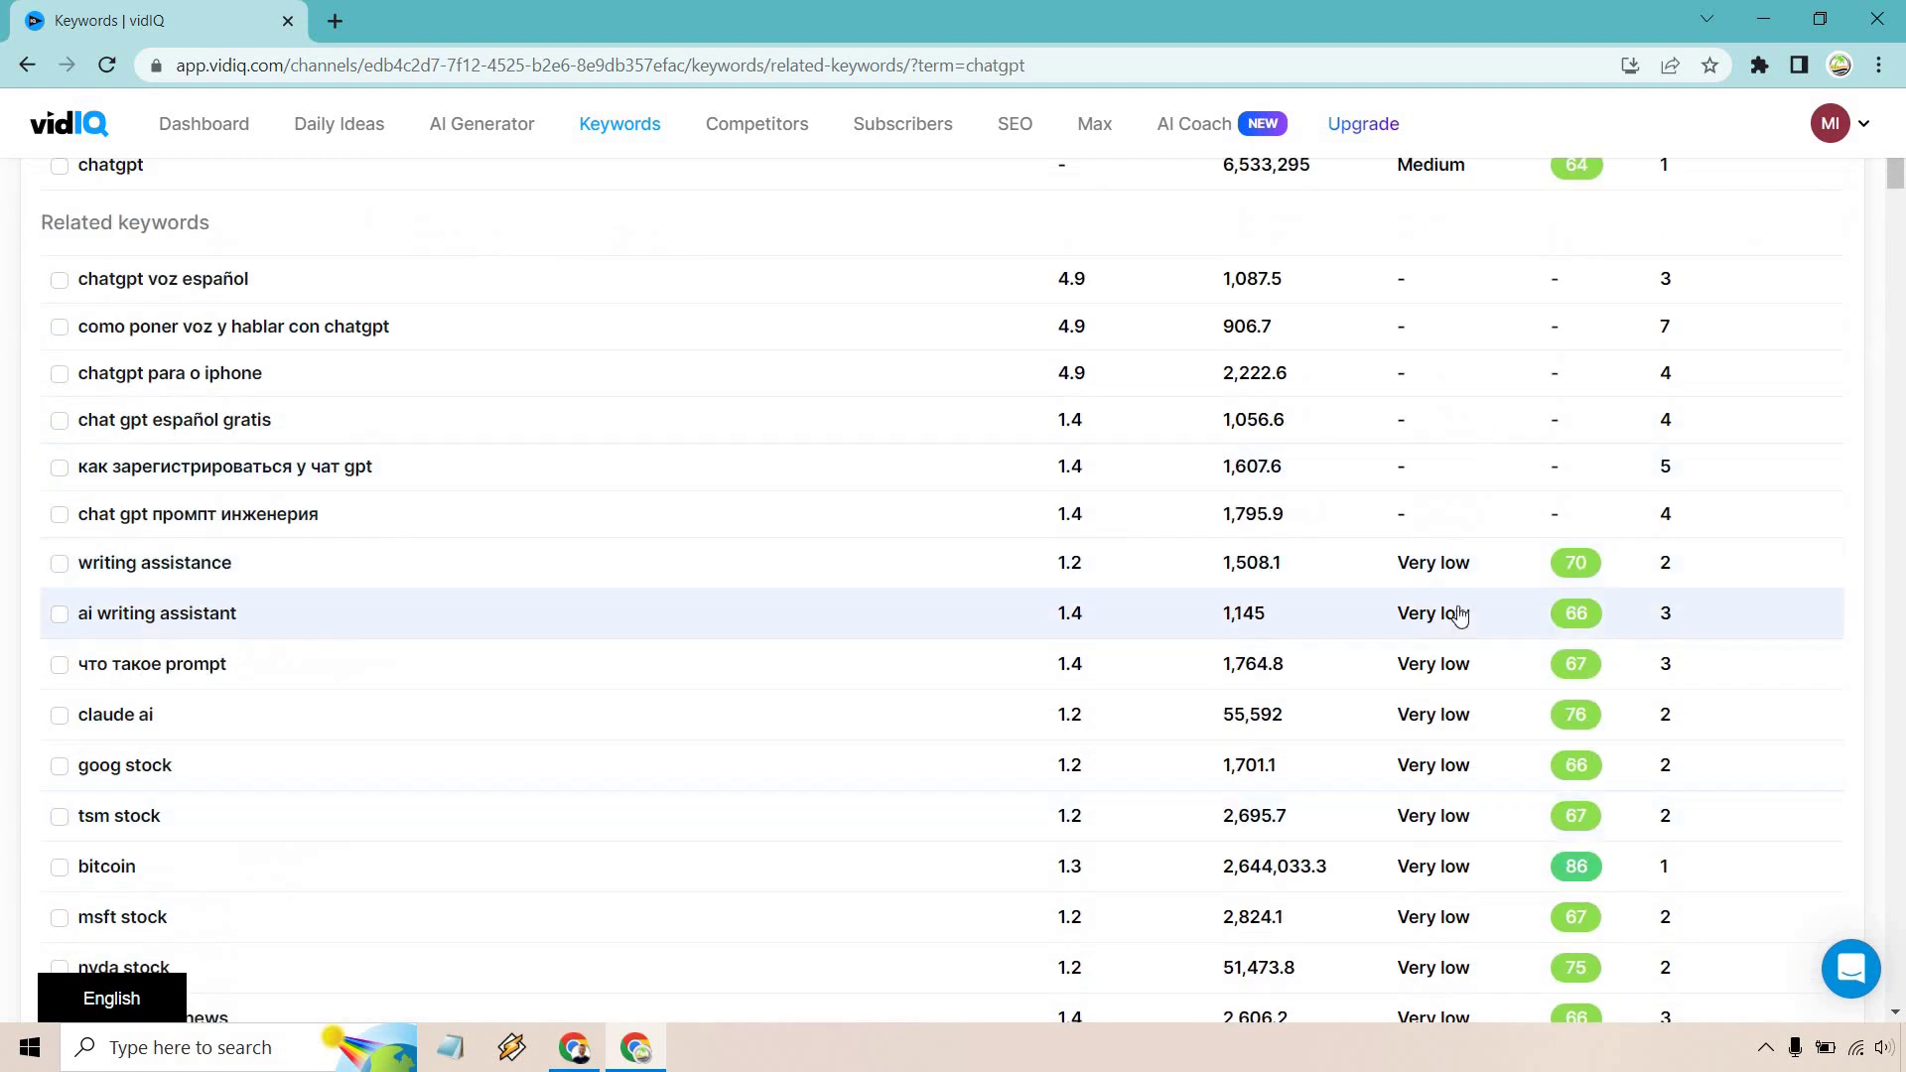
scroll(730, 516, down, 4)
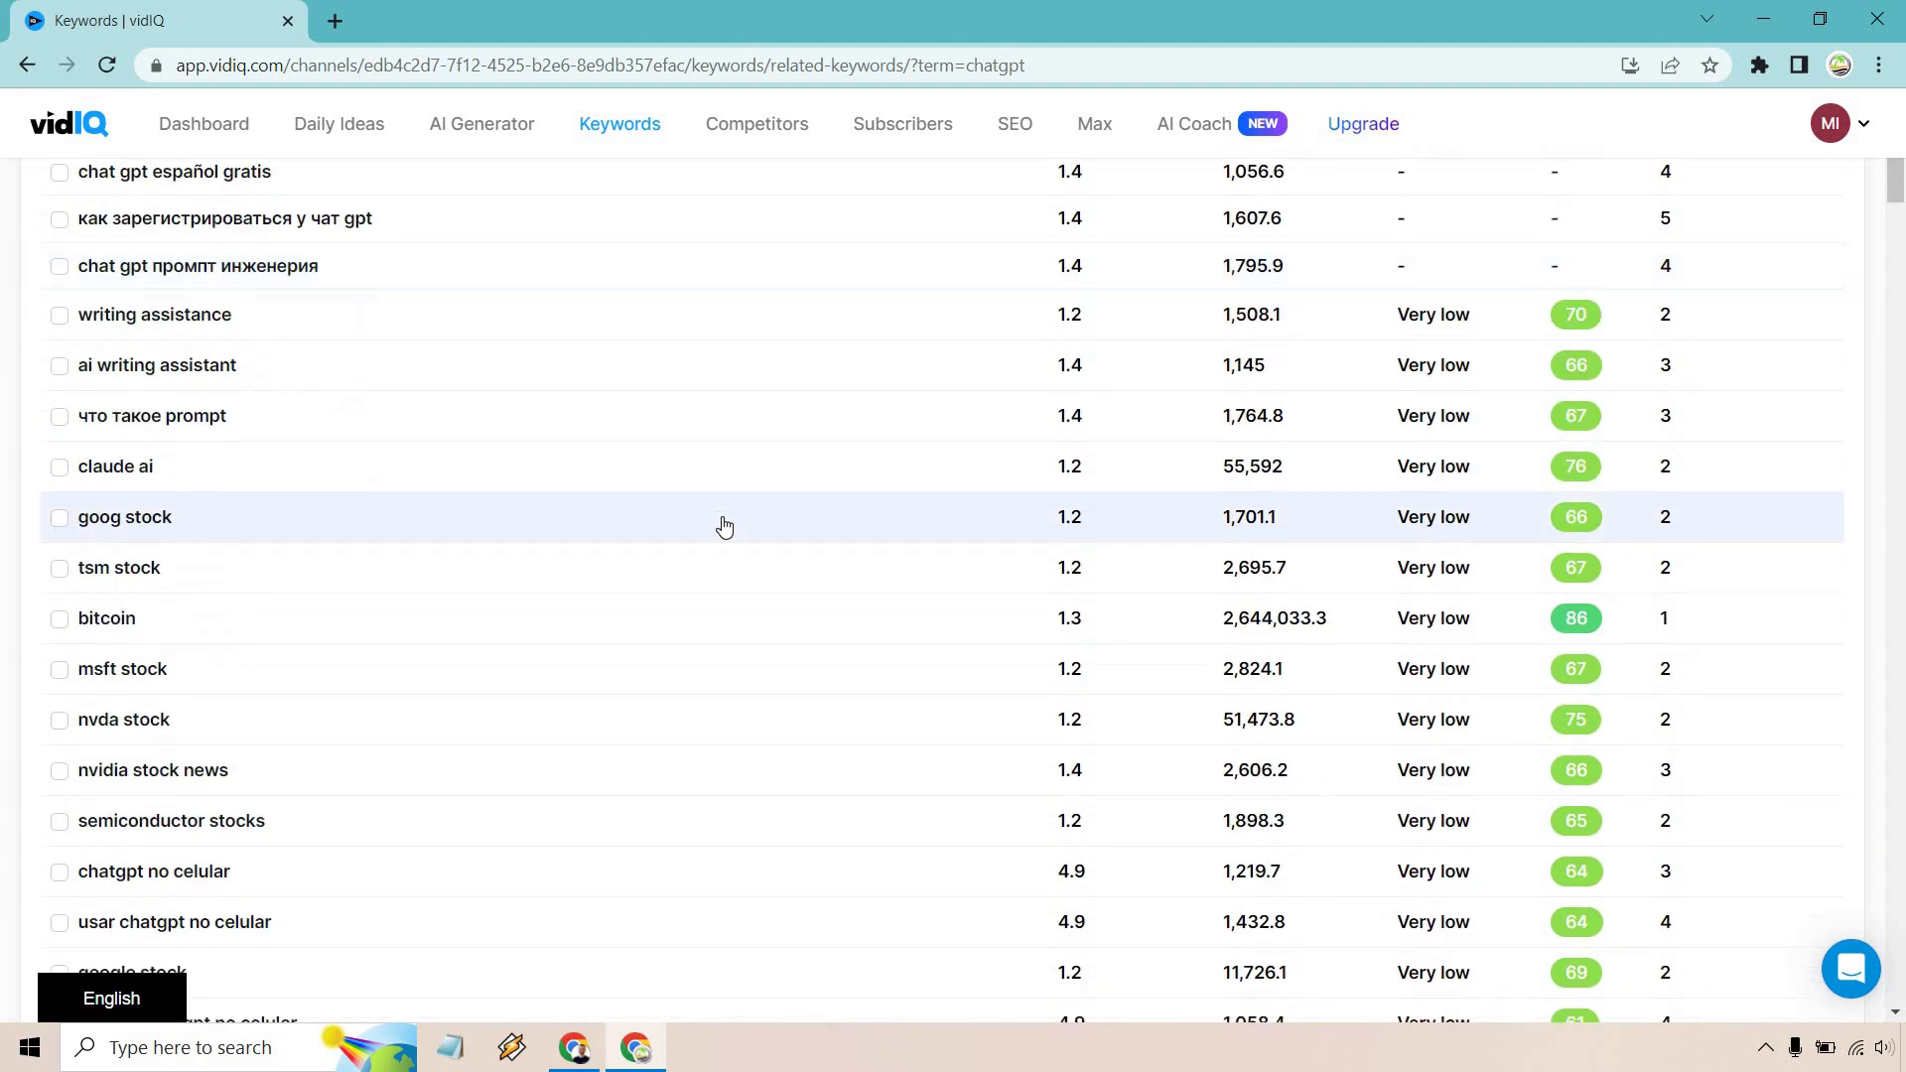
scroll(724, 526, down, 7)
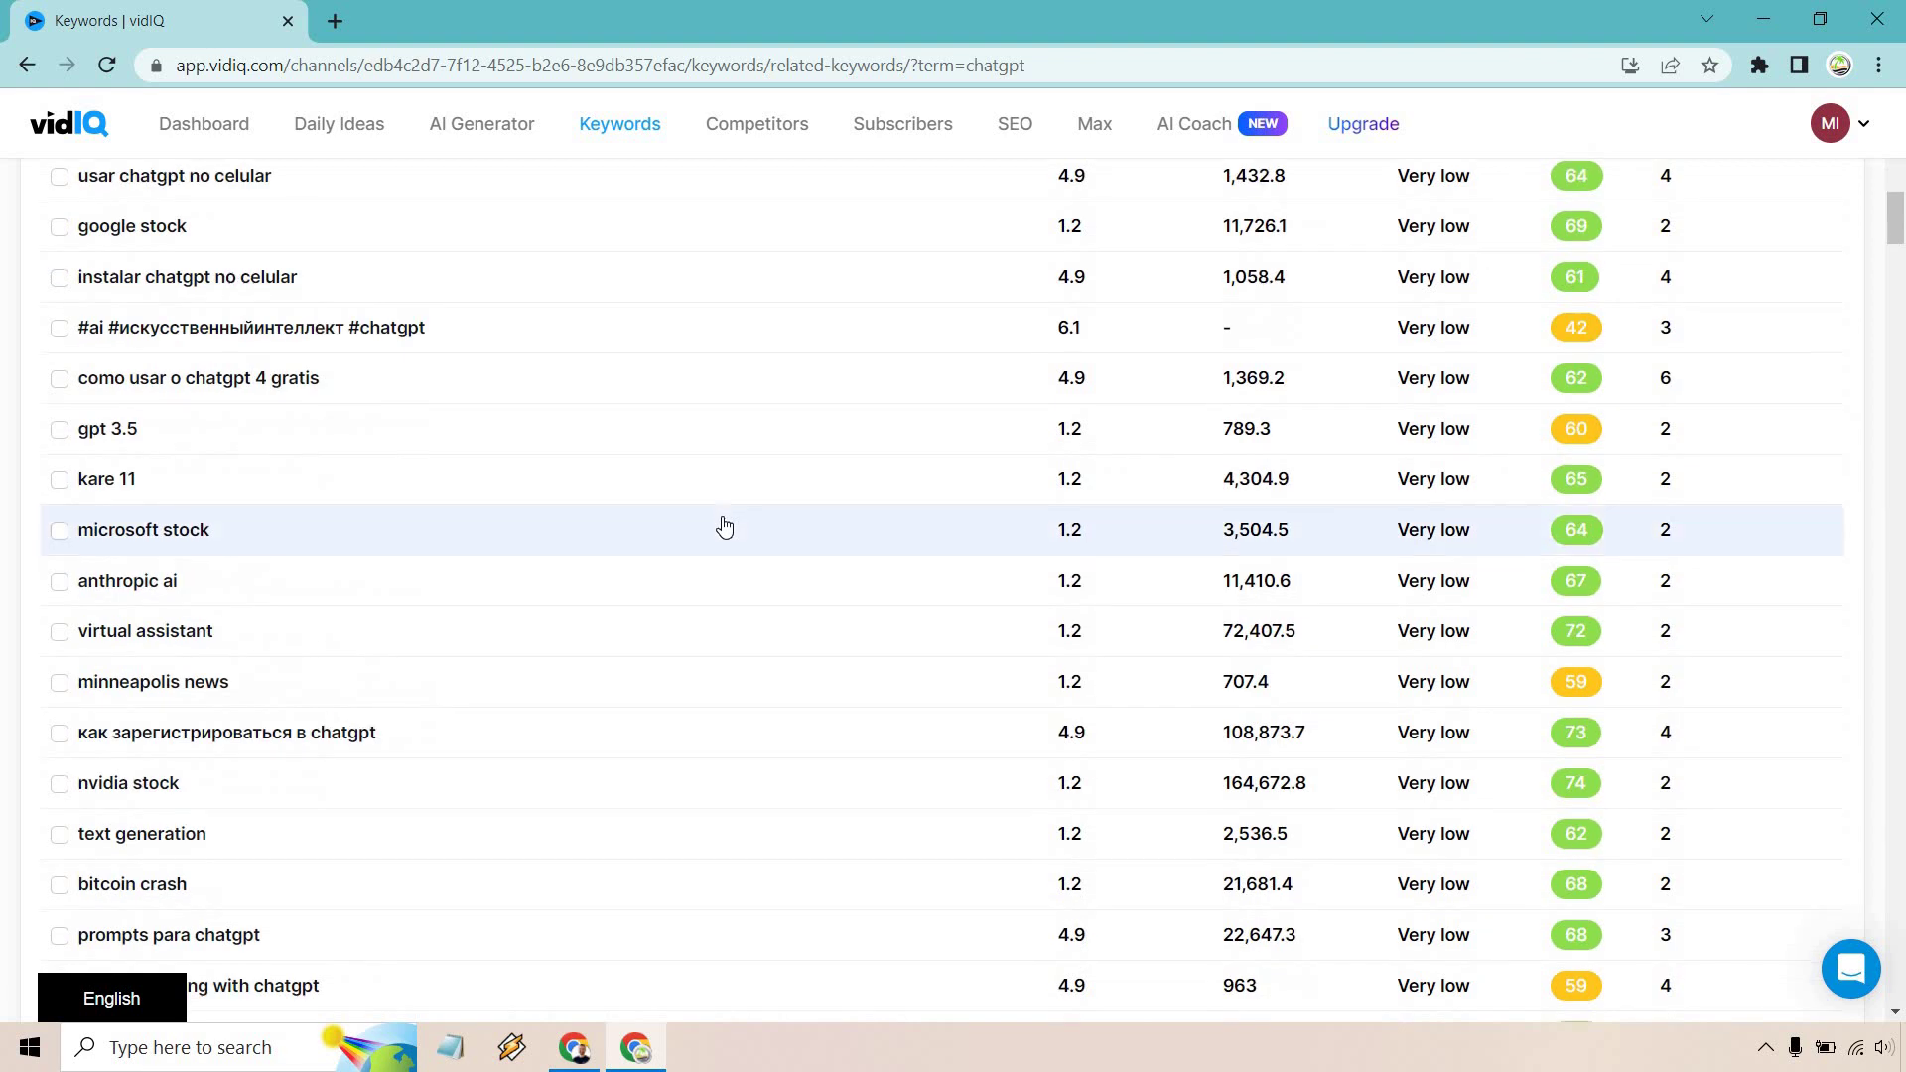
scroll(724, 527, down, 5)
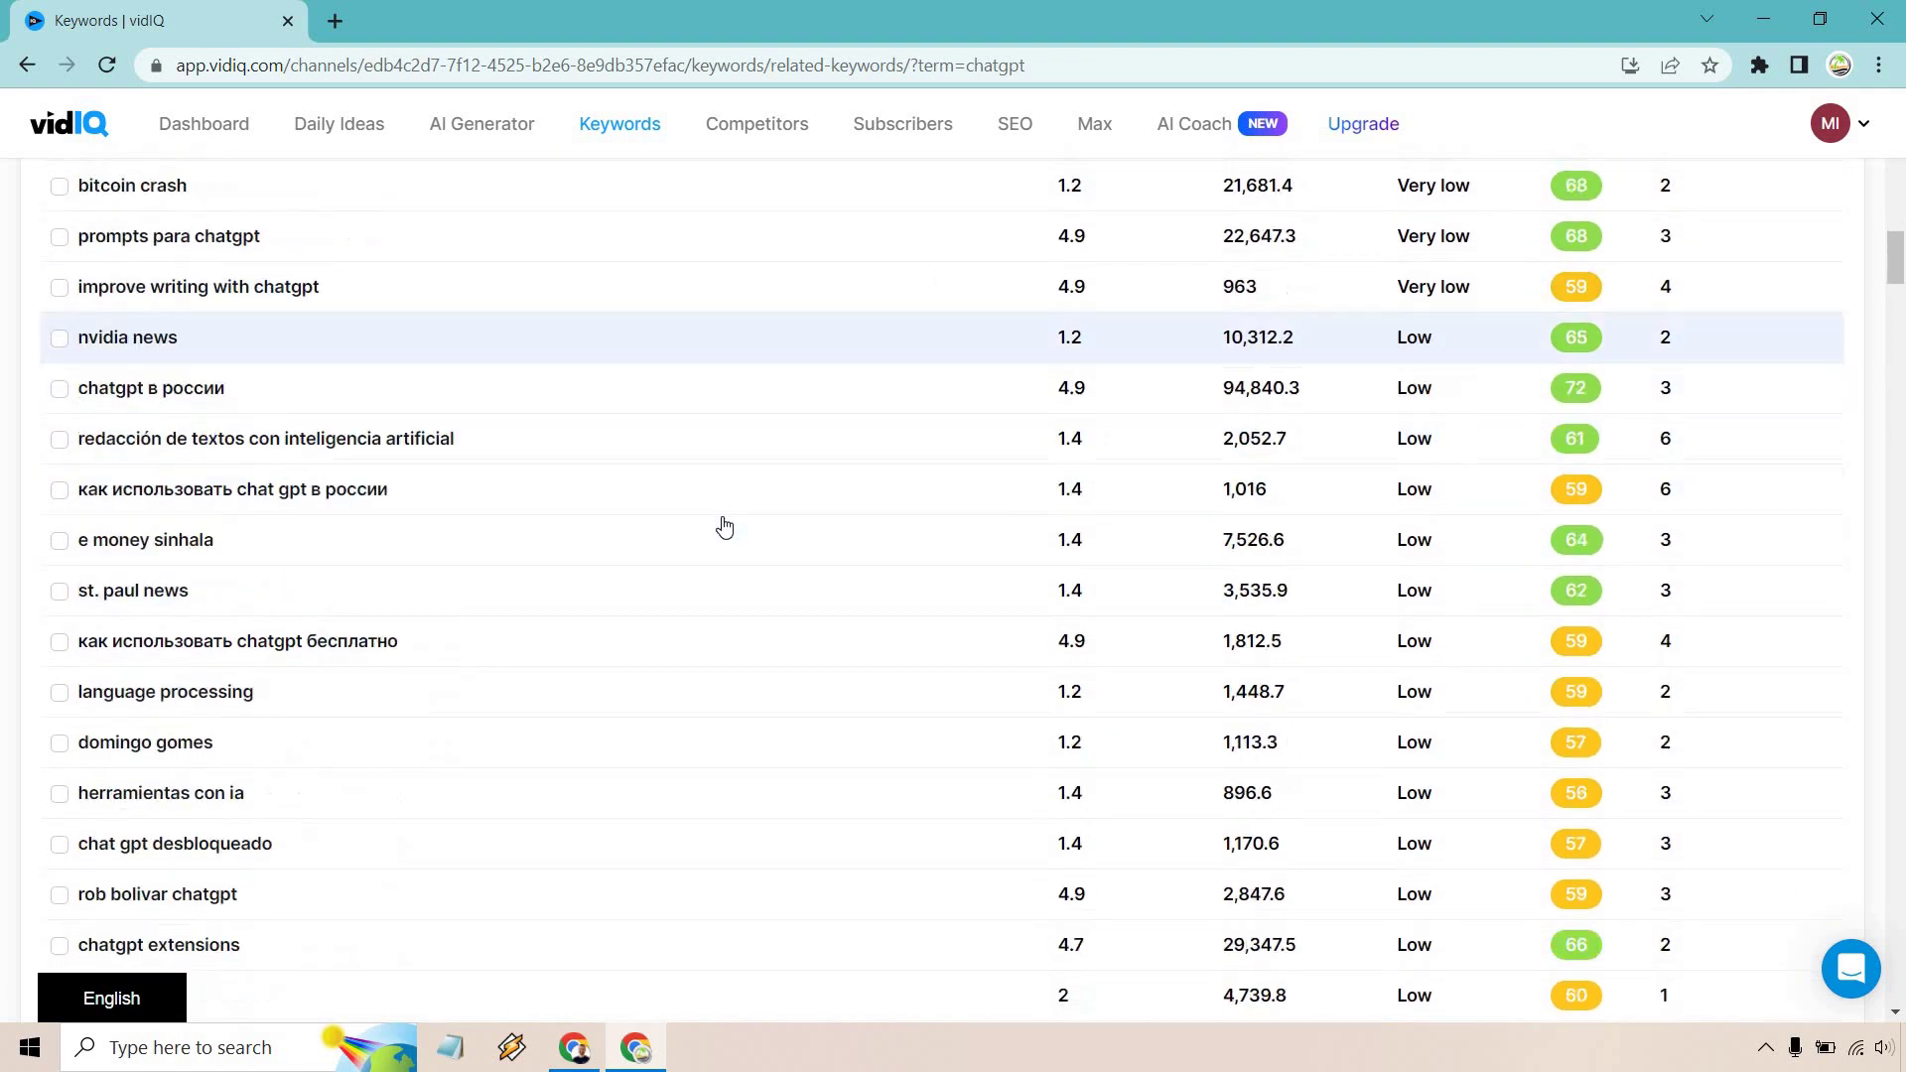
scroll(723, 527, down, 6)
scroll(724, 526, up, 20)
Replace the chatgpt search with 'online courses' and scroll down its overview results
click(27, 64)
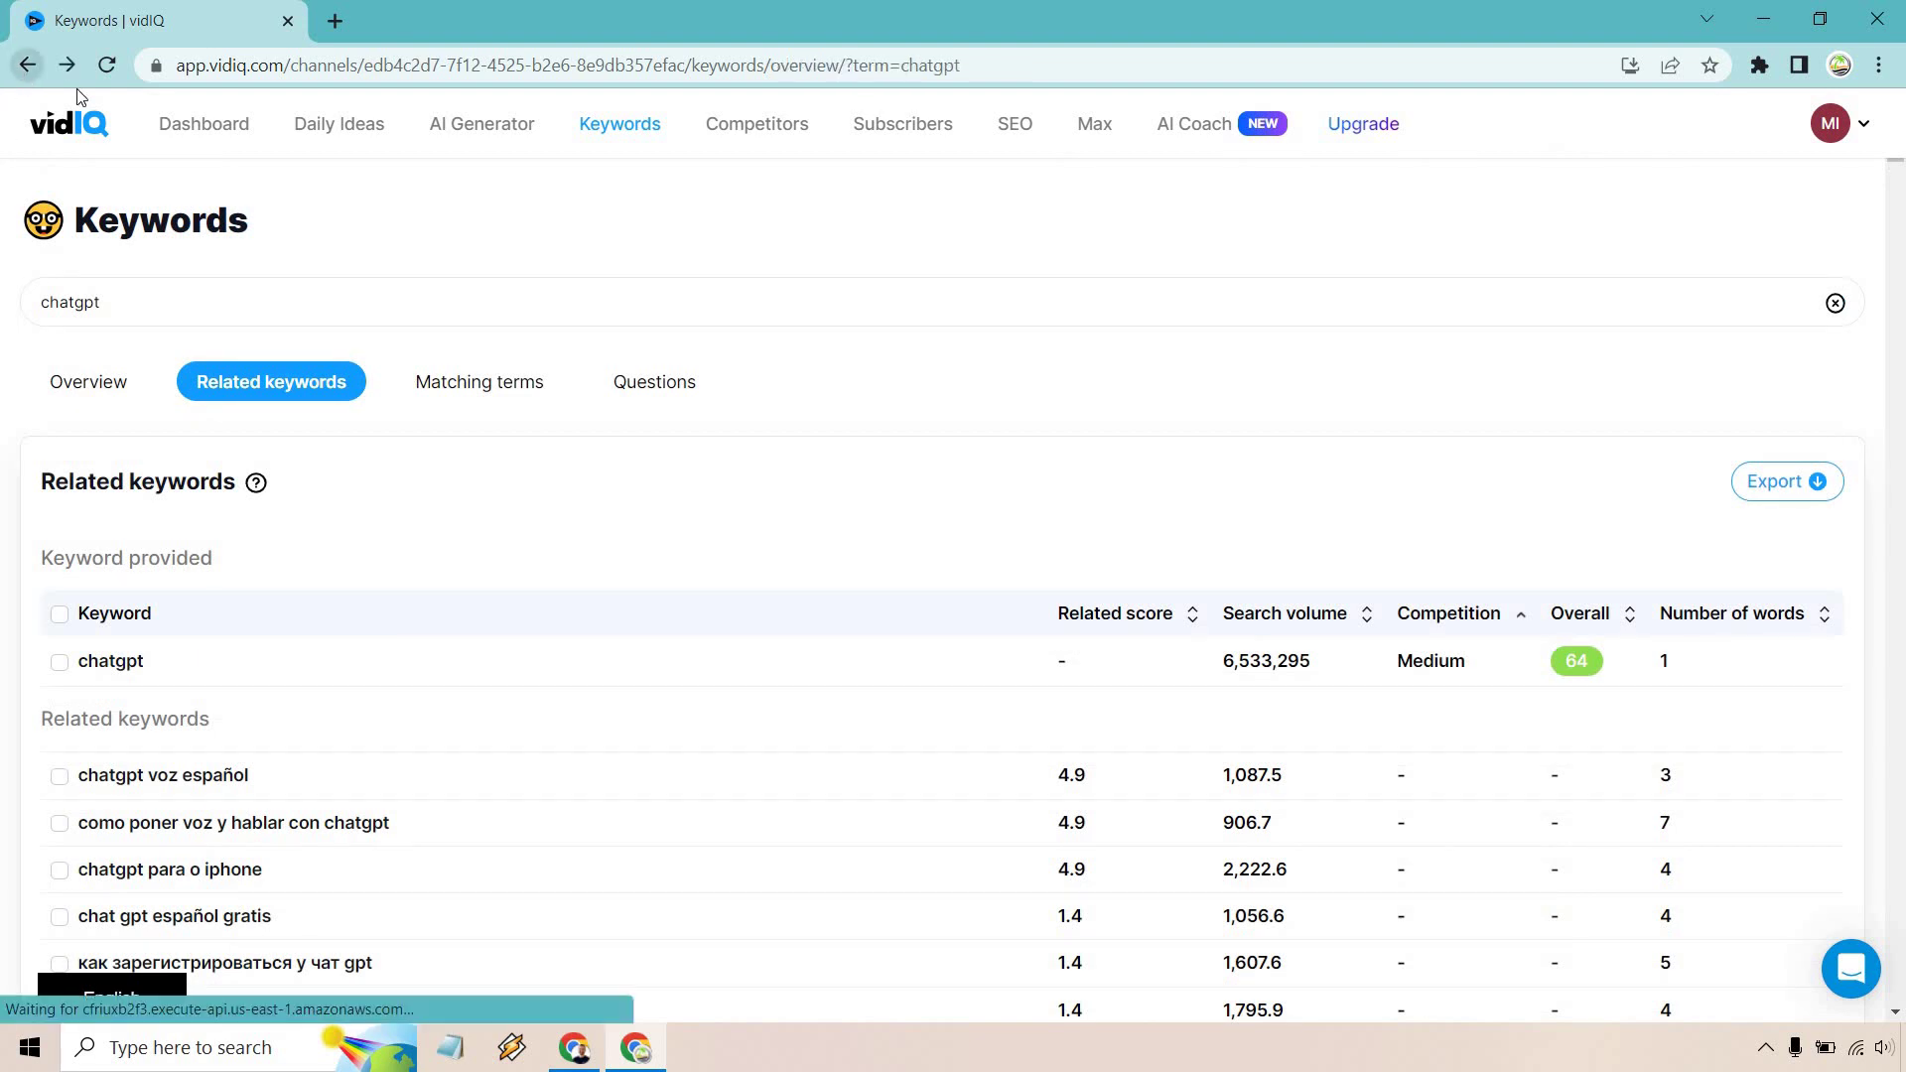
click(225, 288)
double_click(223, 293)
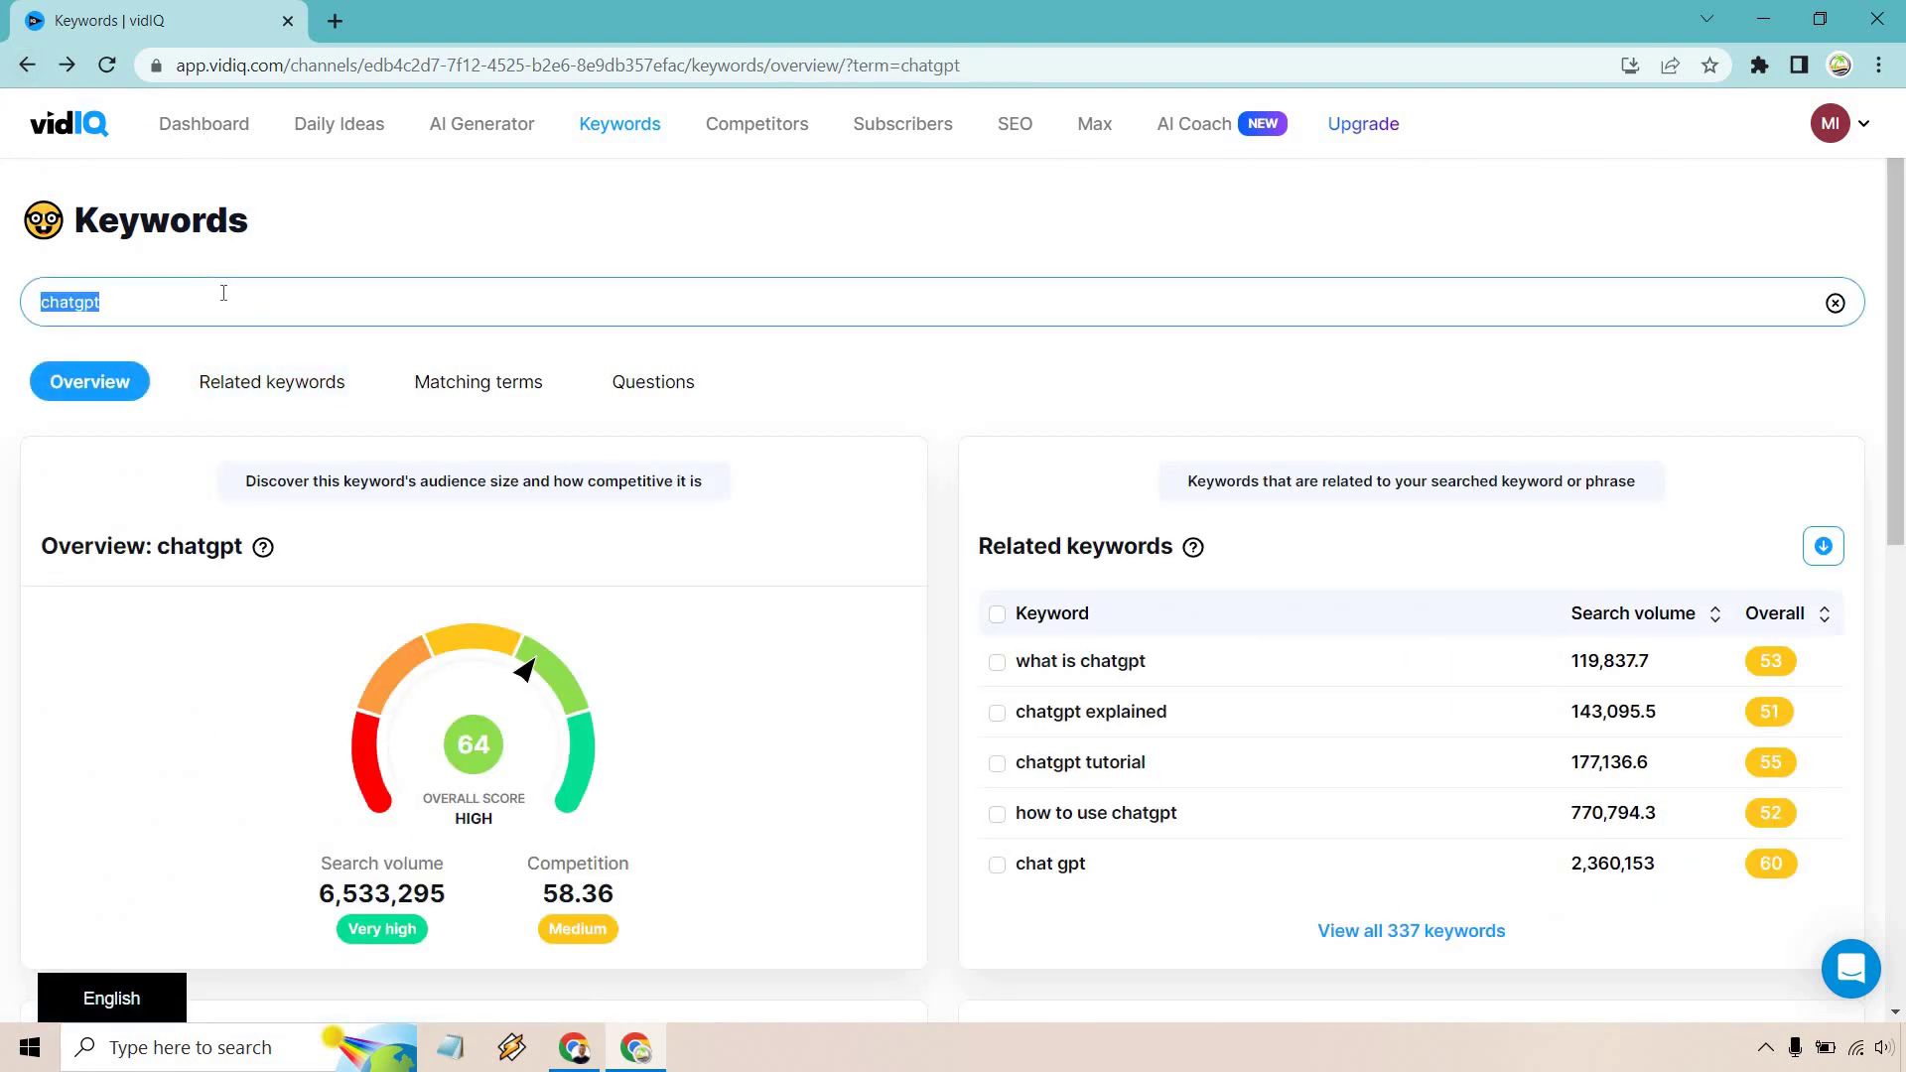
text(online courses)
key(Return)
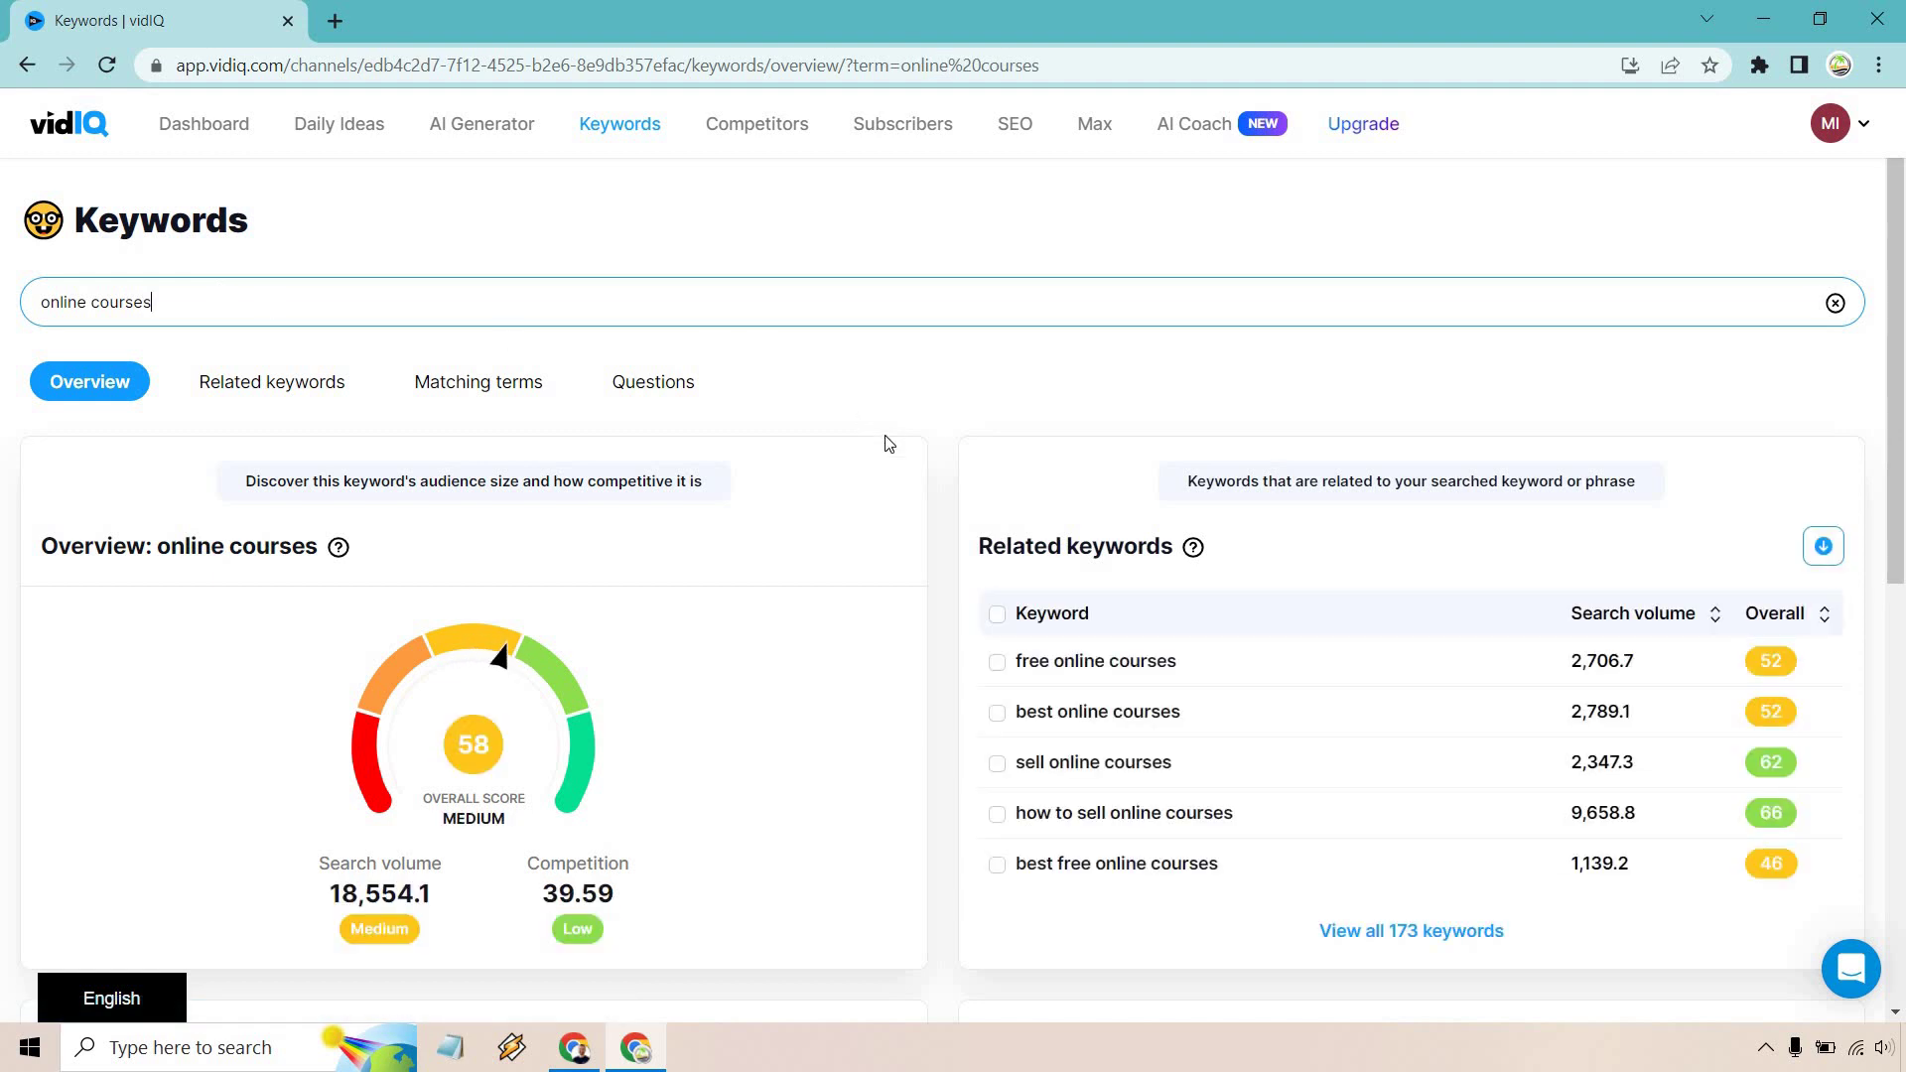
scroll(889, 441, down, 4)
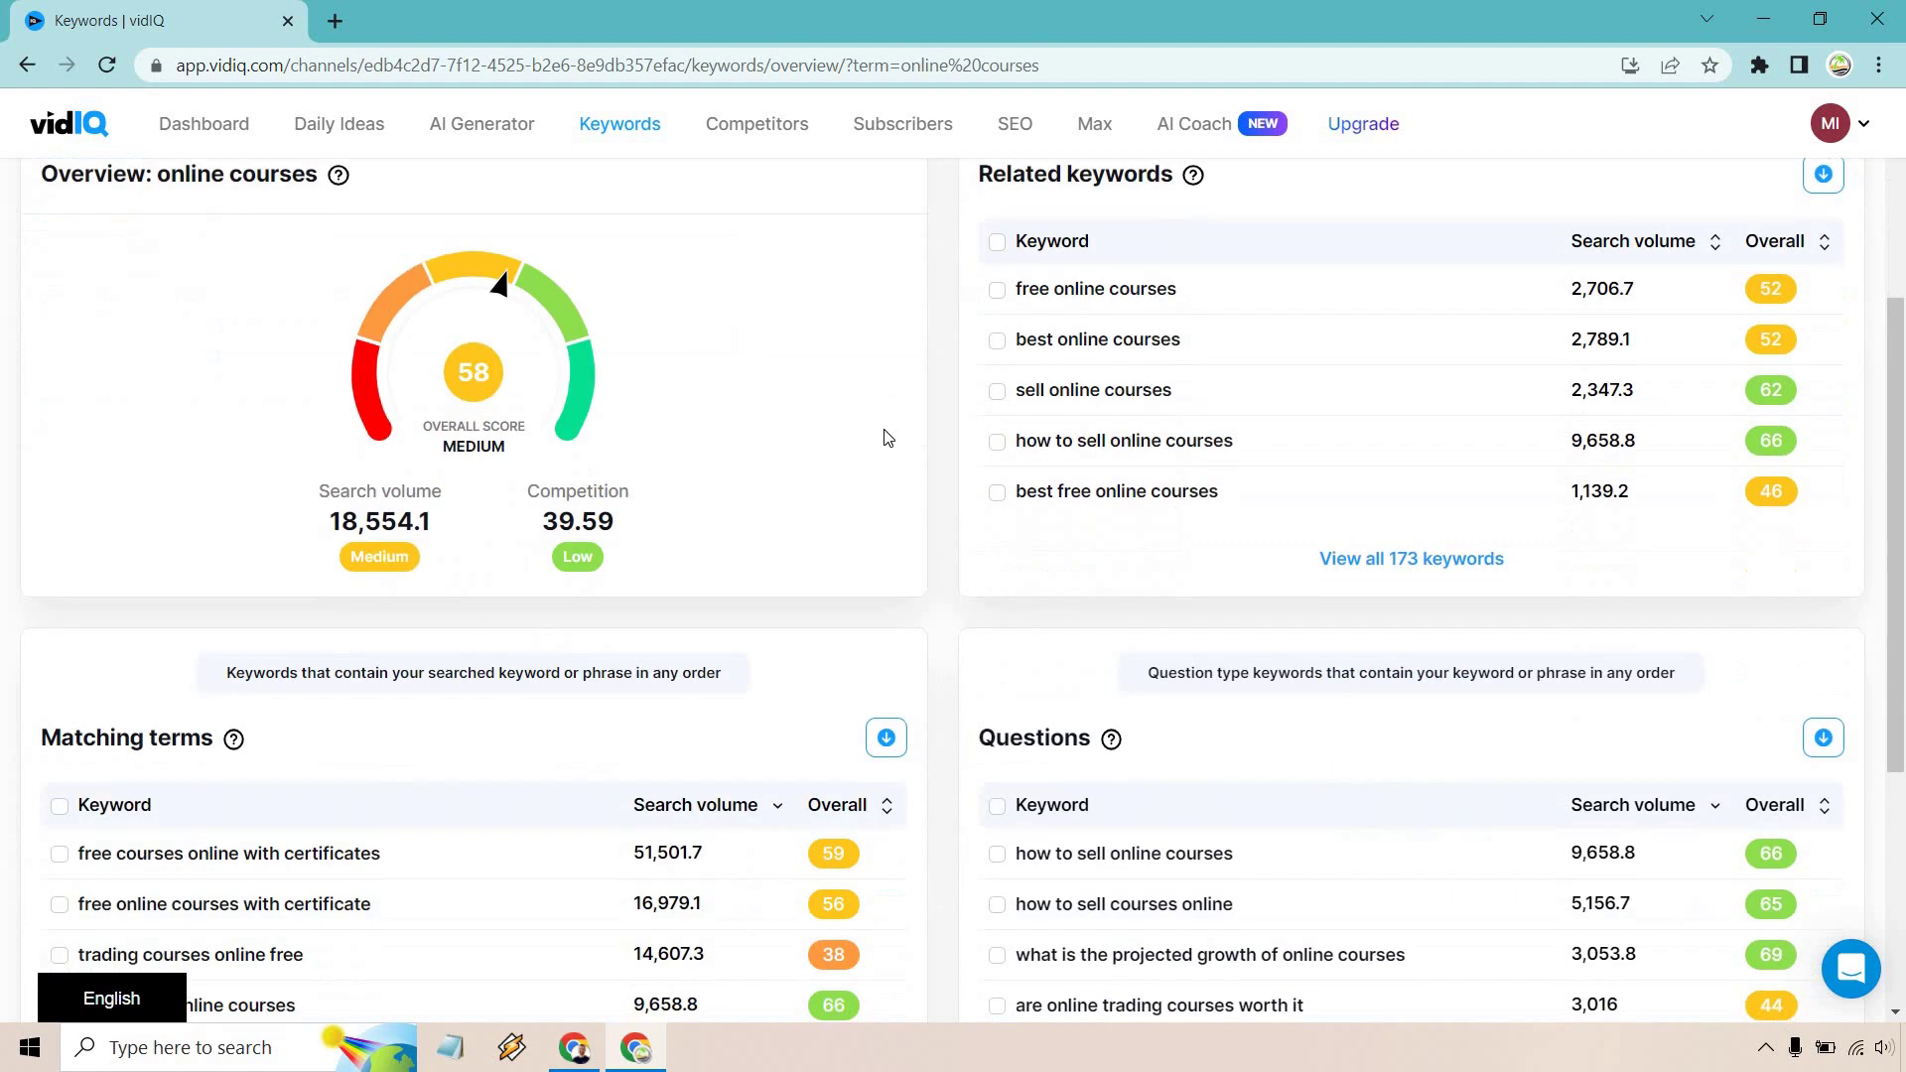
scroll(888, 438, down, 3)
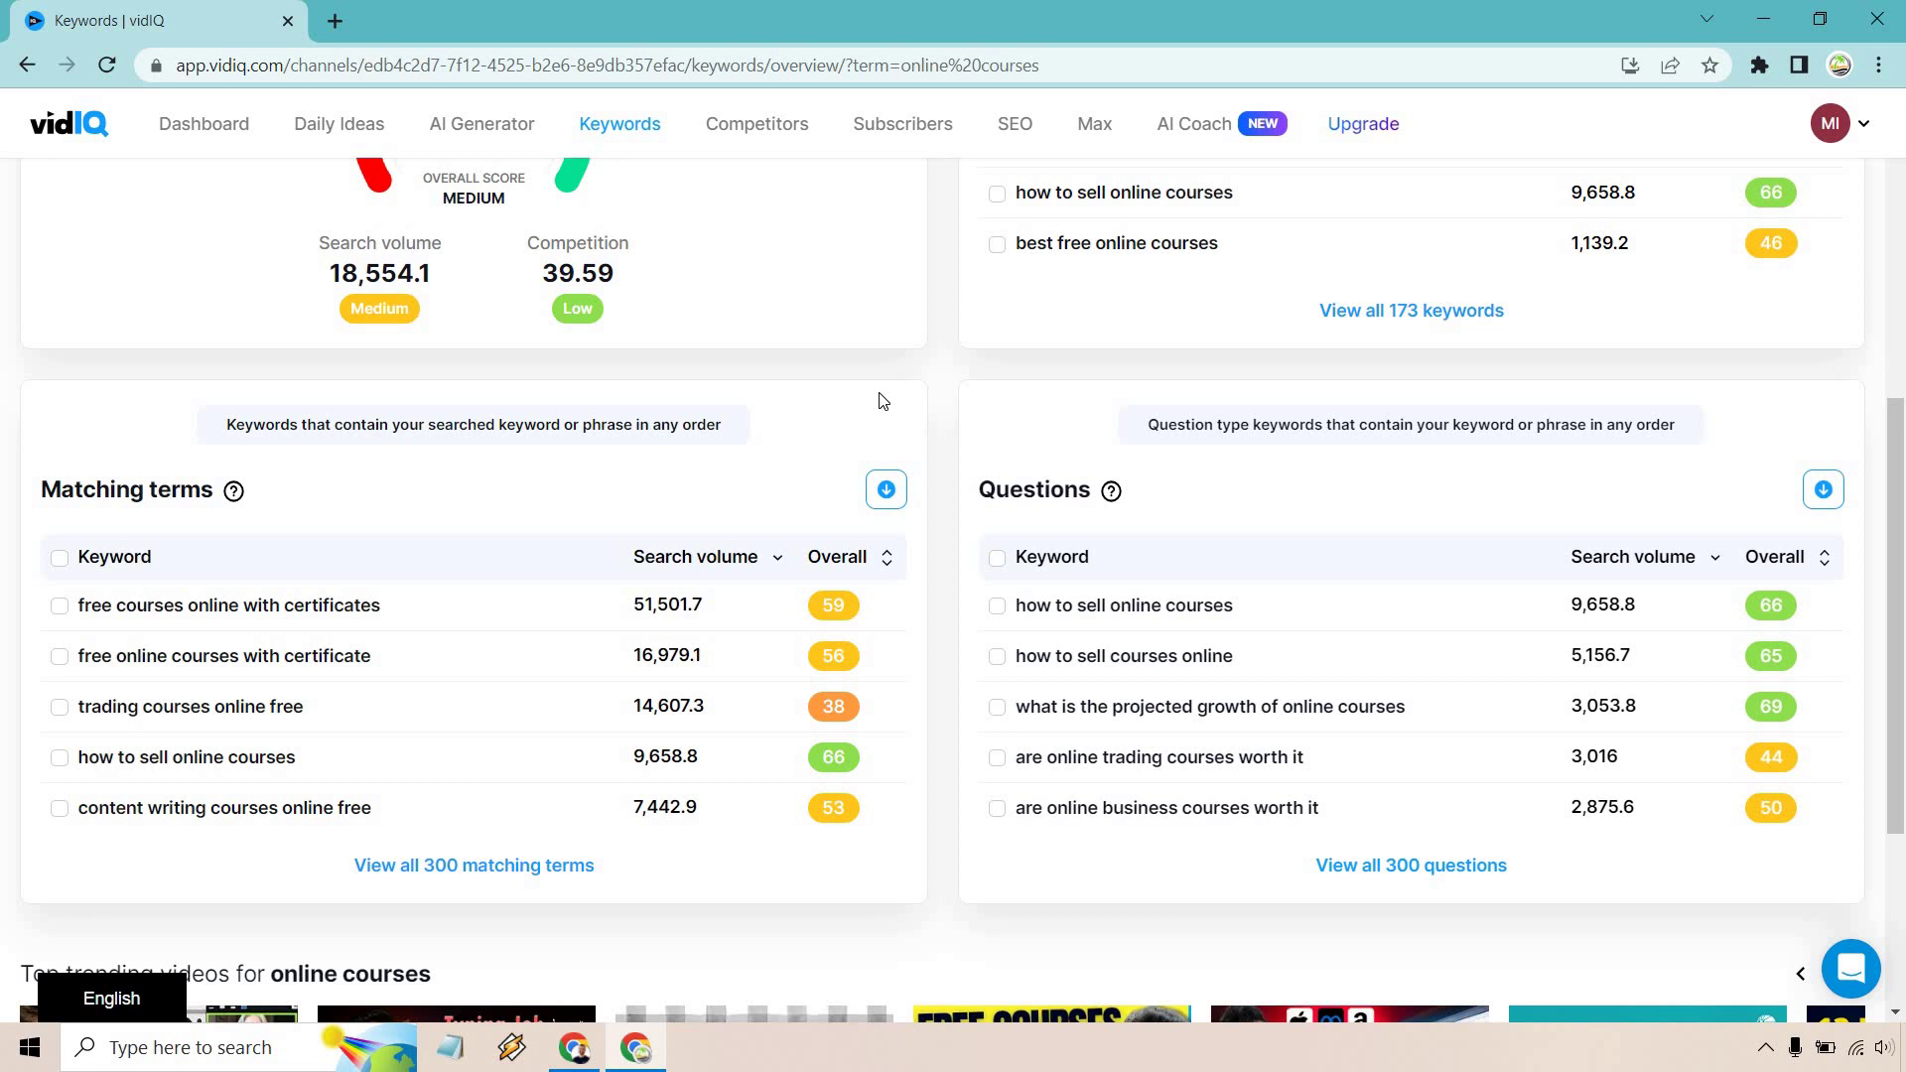
Open all online courses questions and sort them by Competition ascending
click(1422, 873)
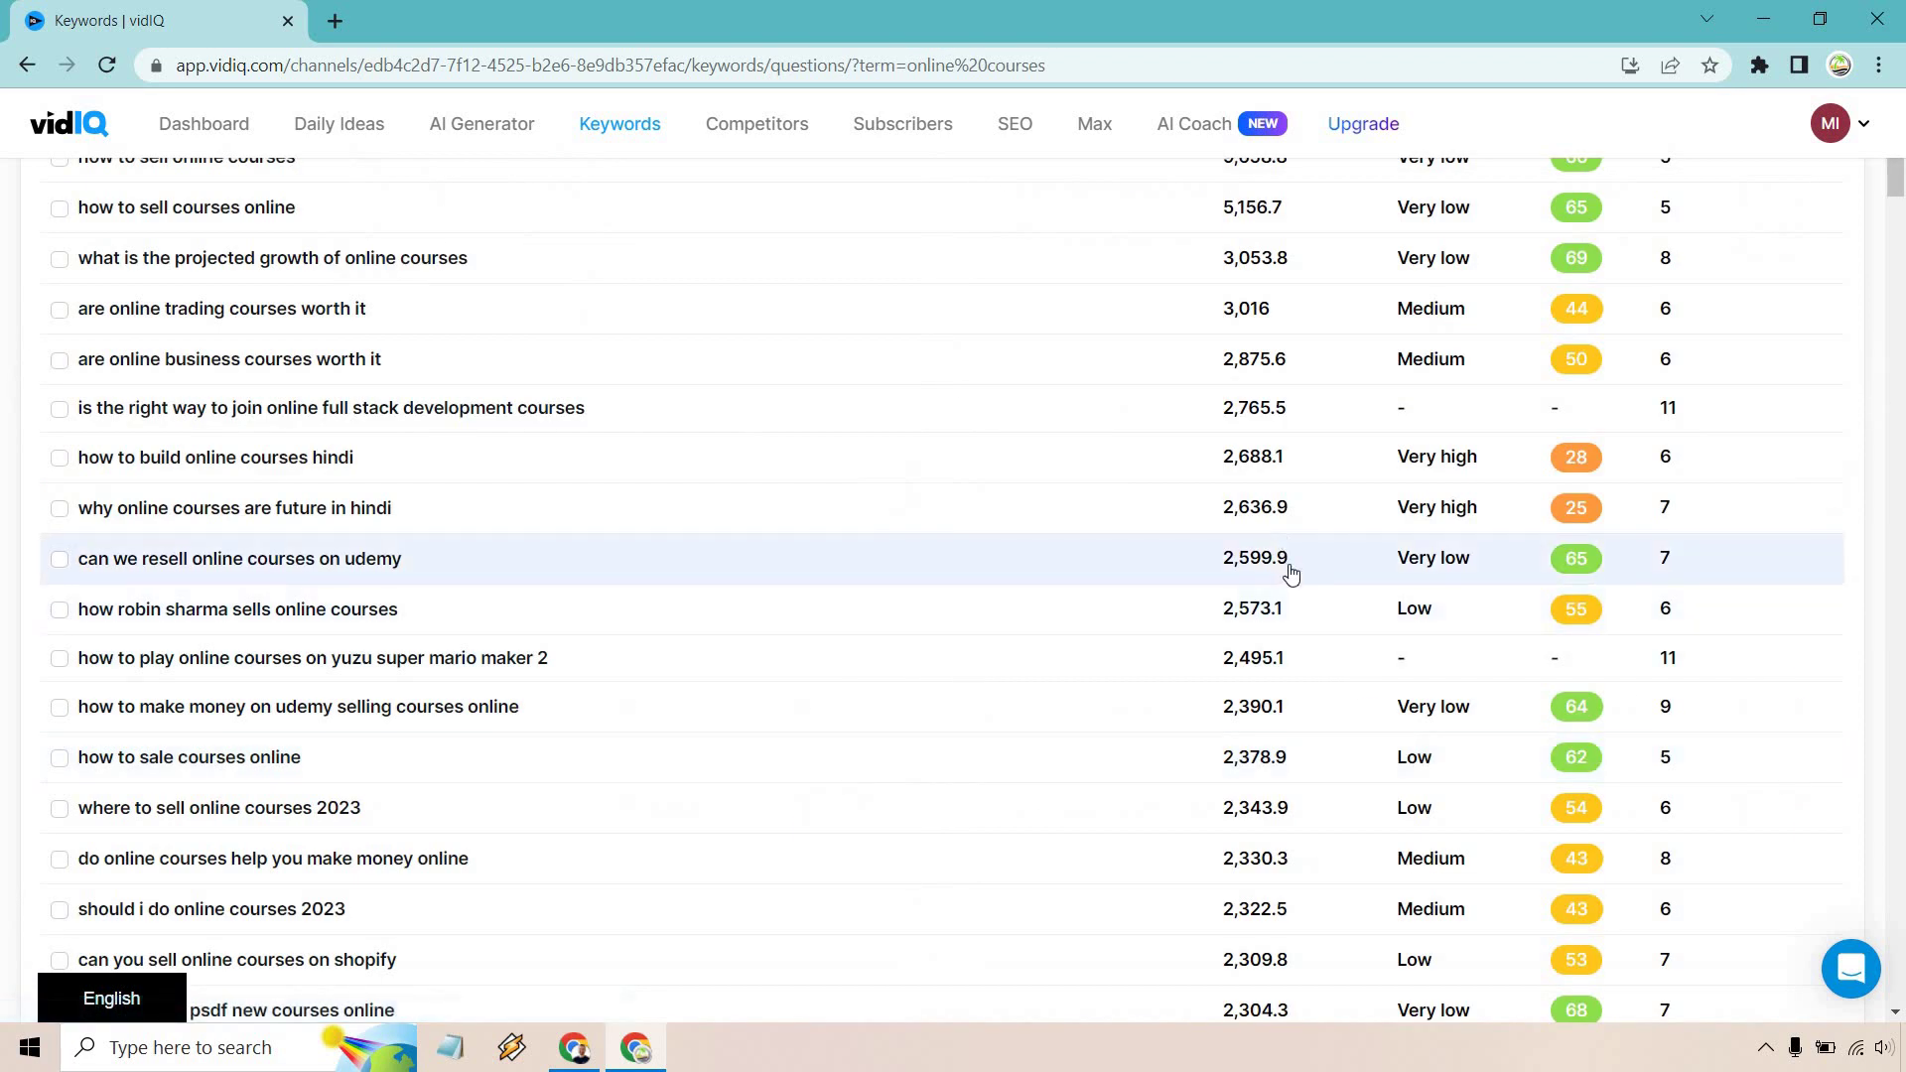
click(1459, 615)
click(1459, 615)
scroll(775, 681, down, 4)
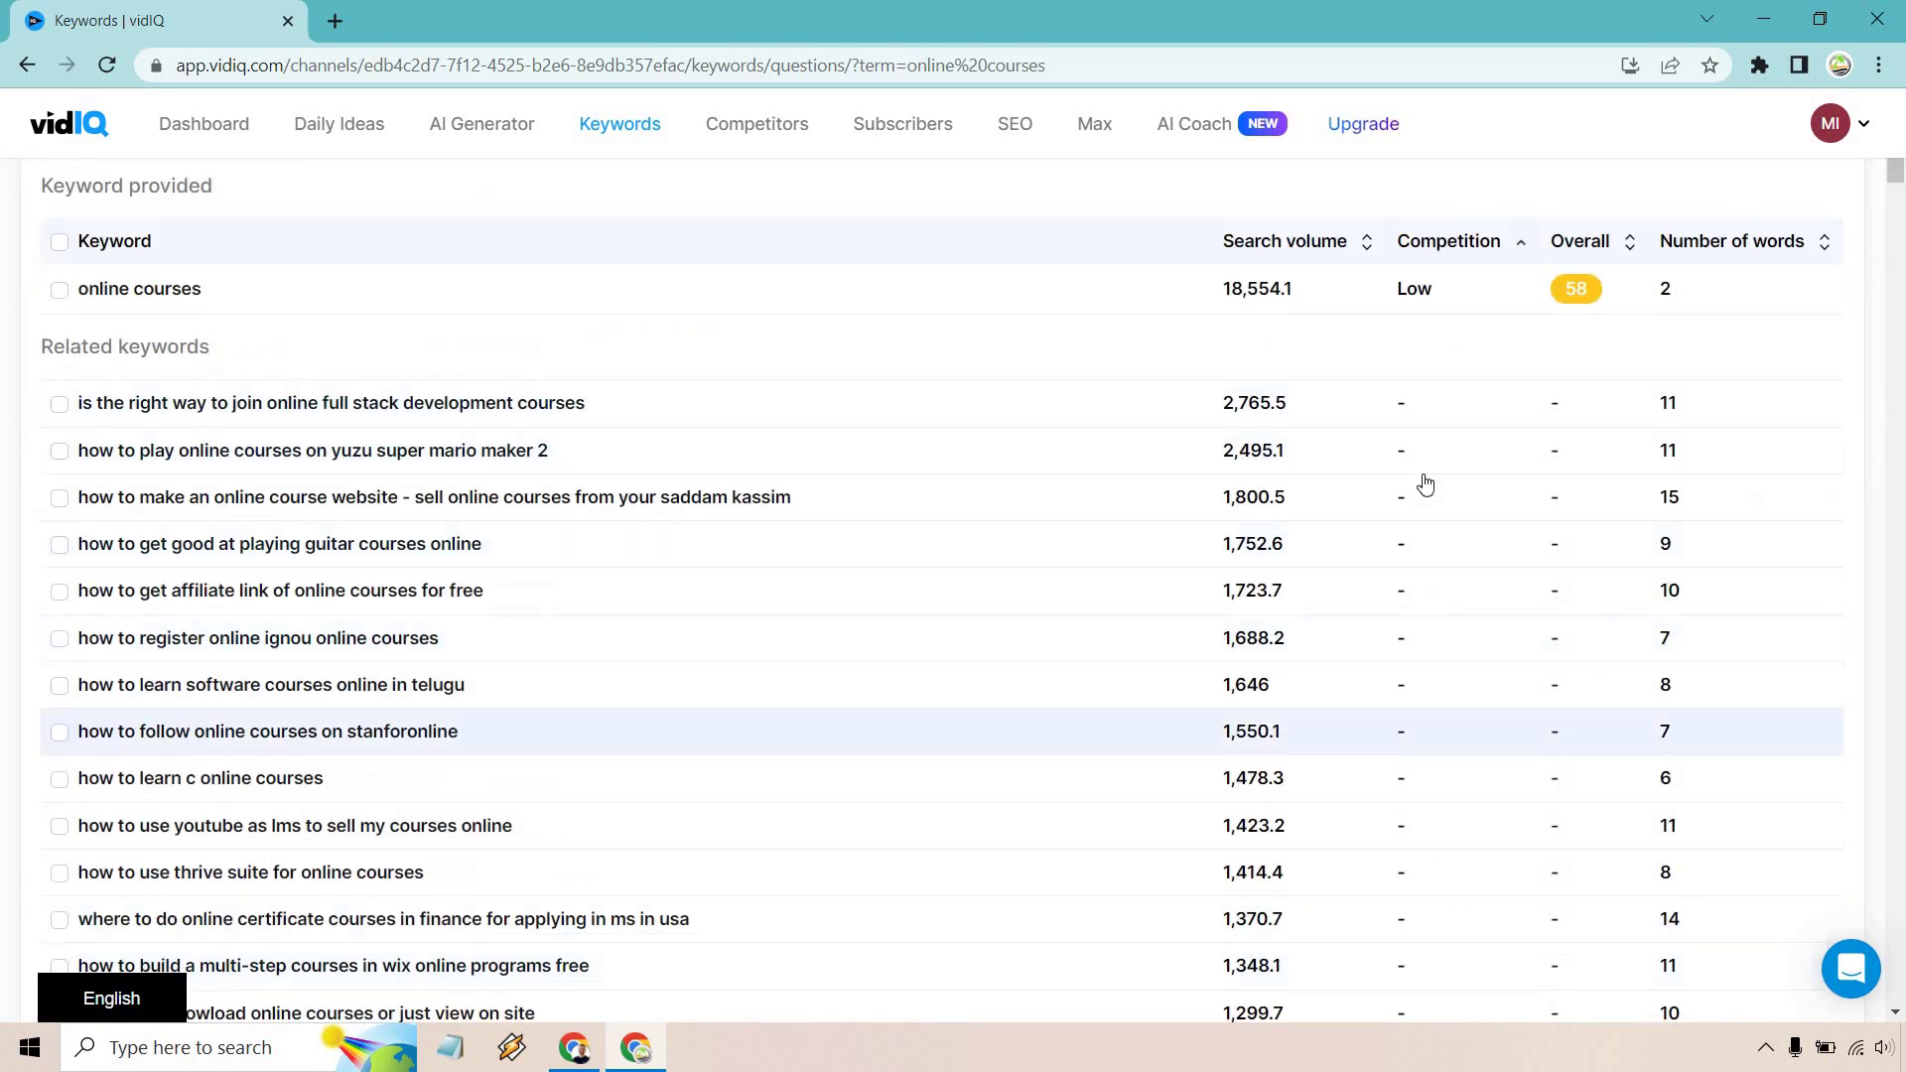
scroll(1154, 500, down, 4)
scroll(1151, 496, down, 5)
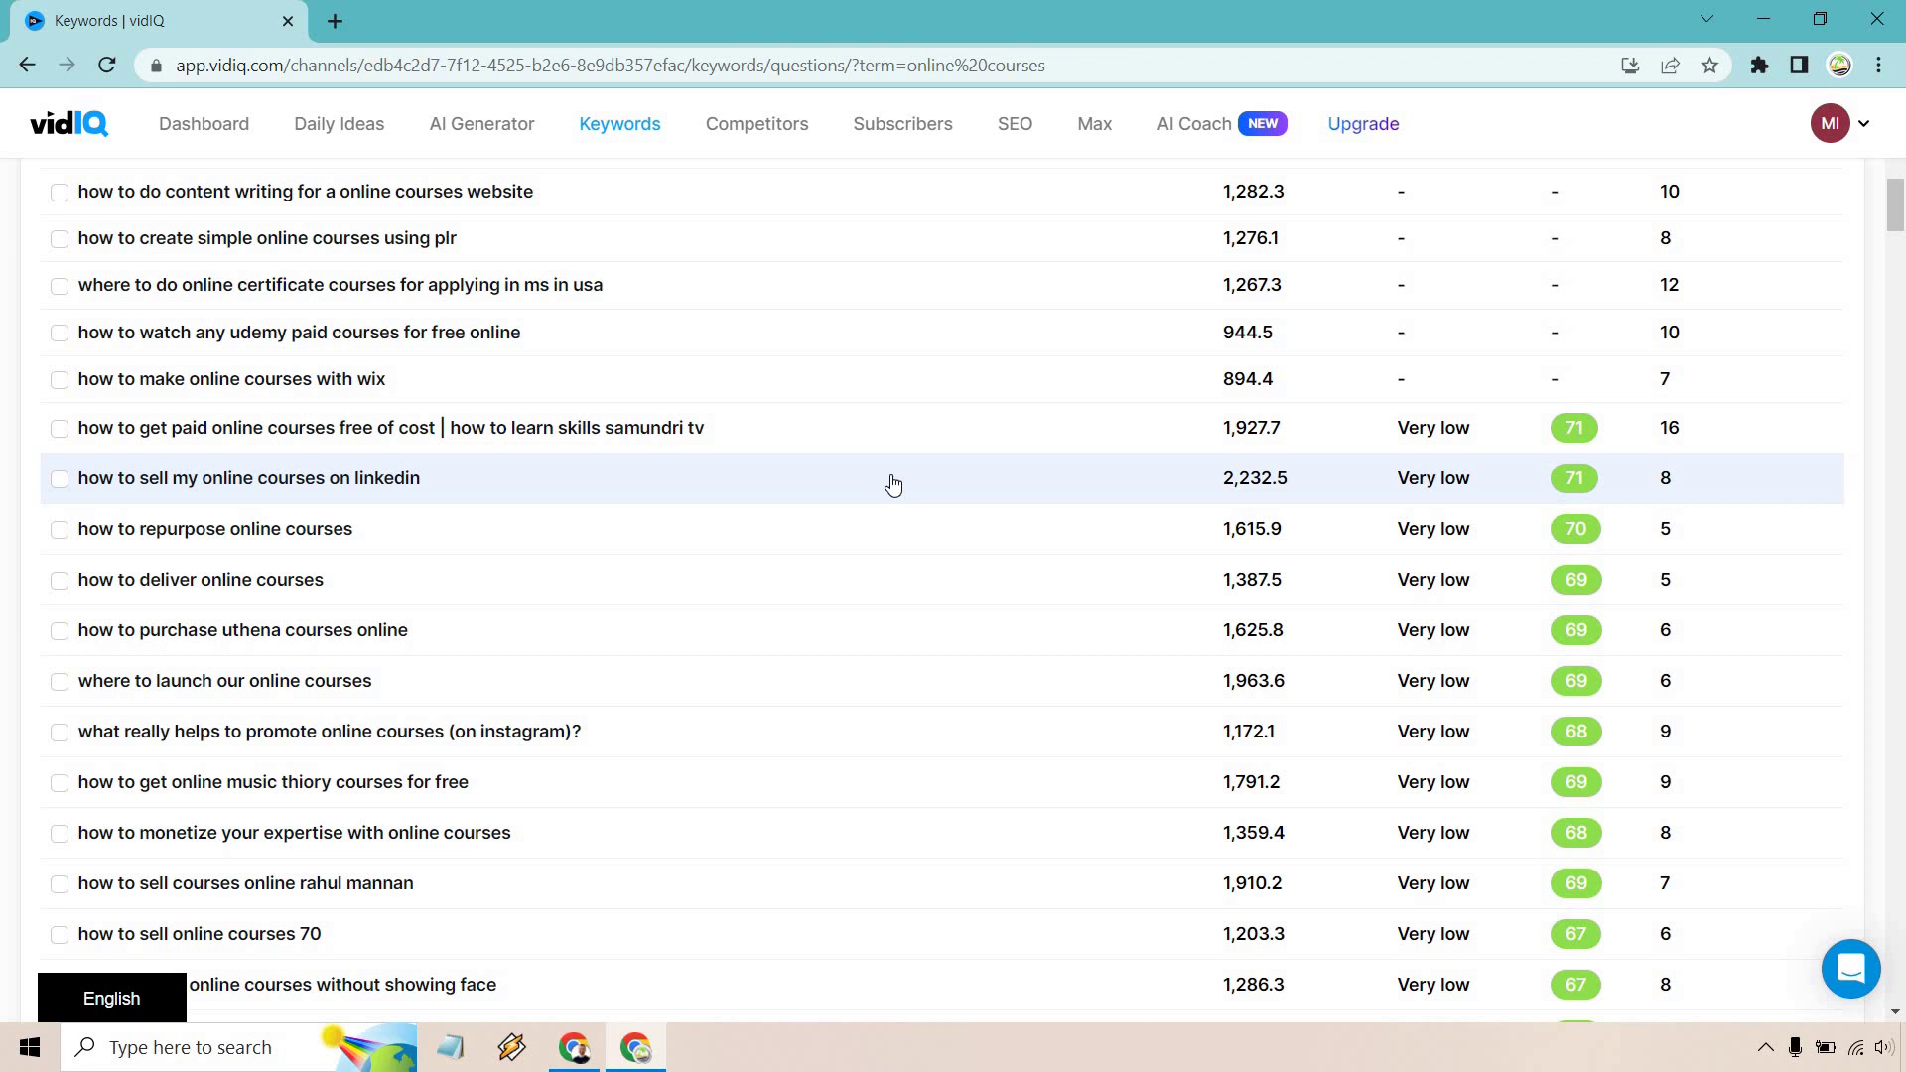
Scroll down through the Very low and Low competition online courses questions
scroll(894, 484, down, 2)
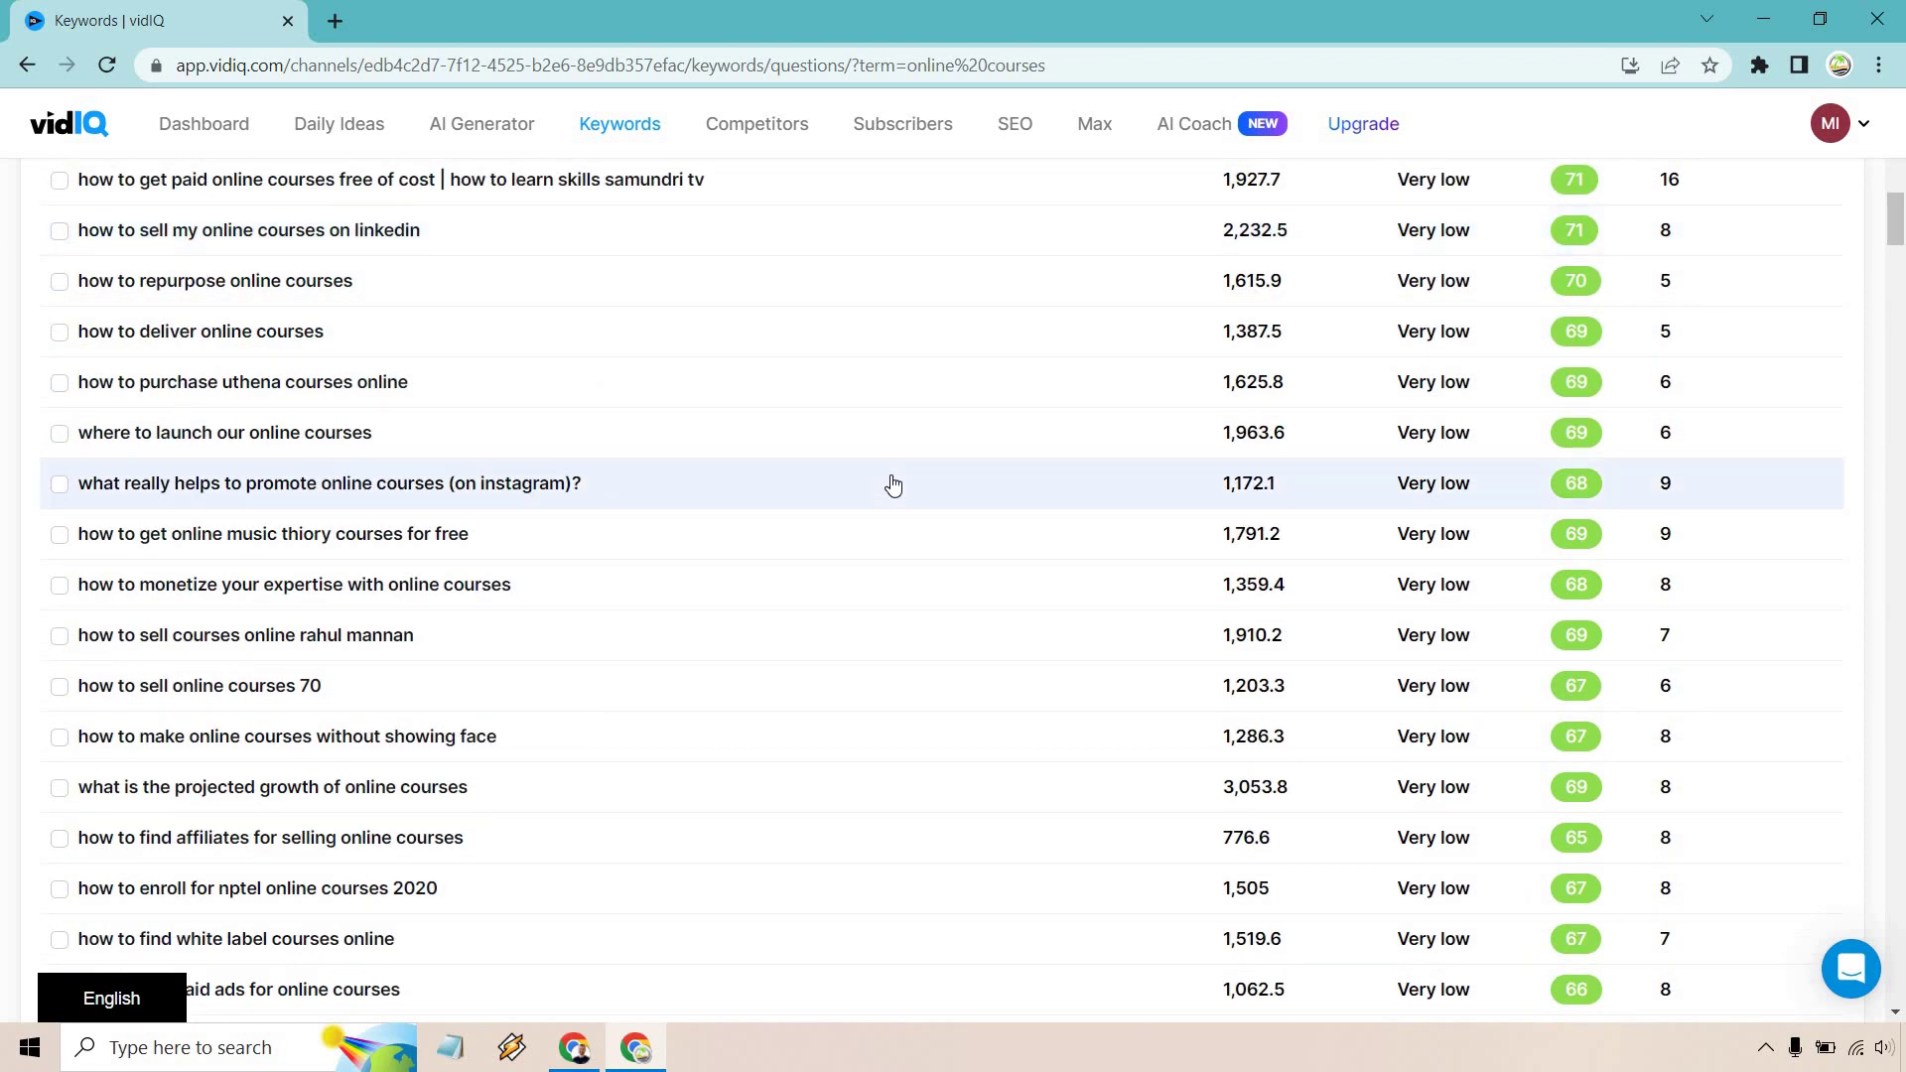
scroll(893, 484, down, 2)
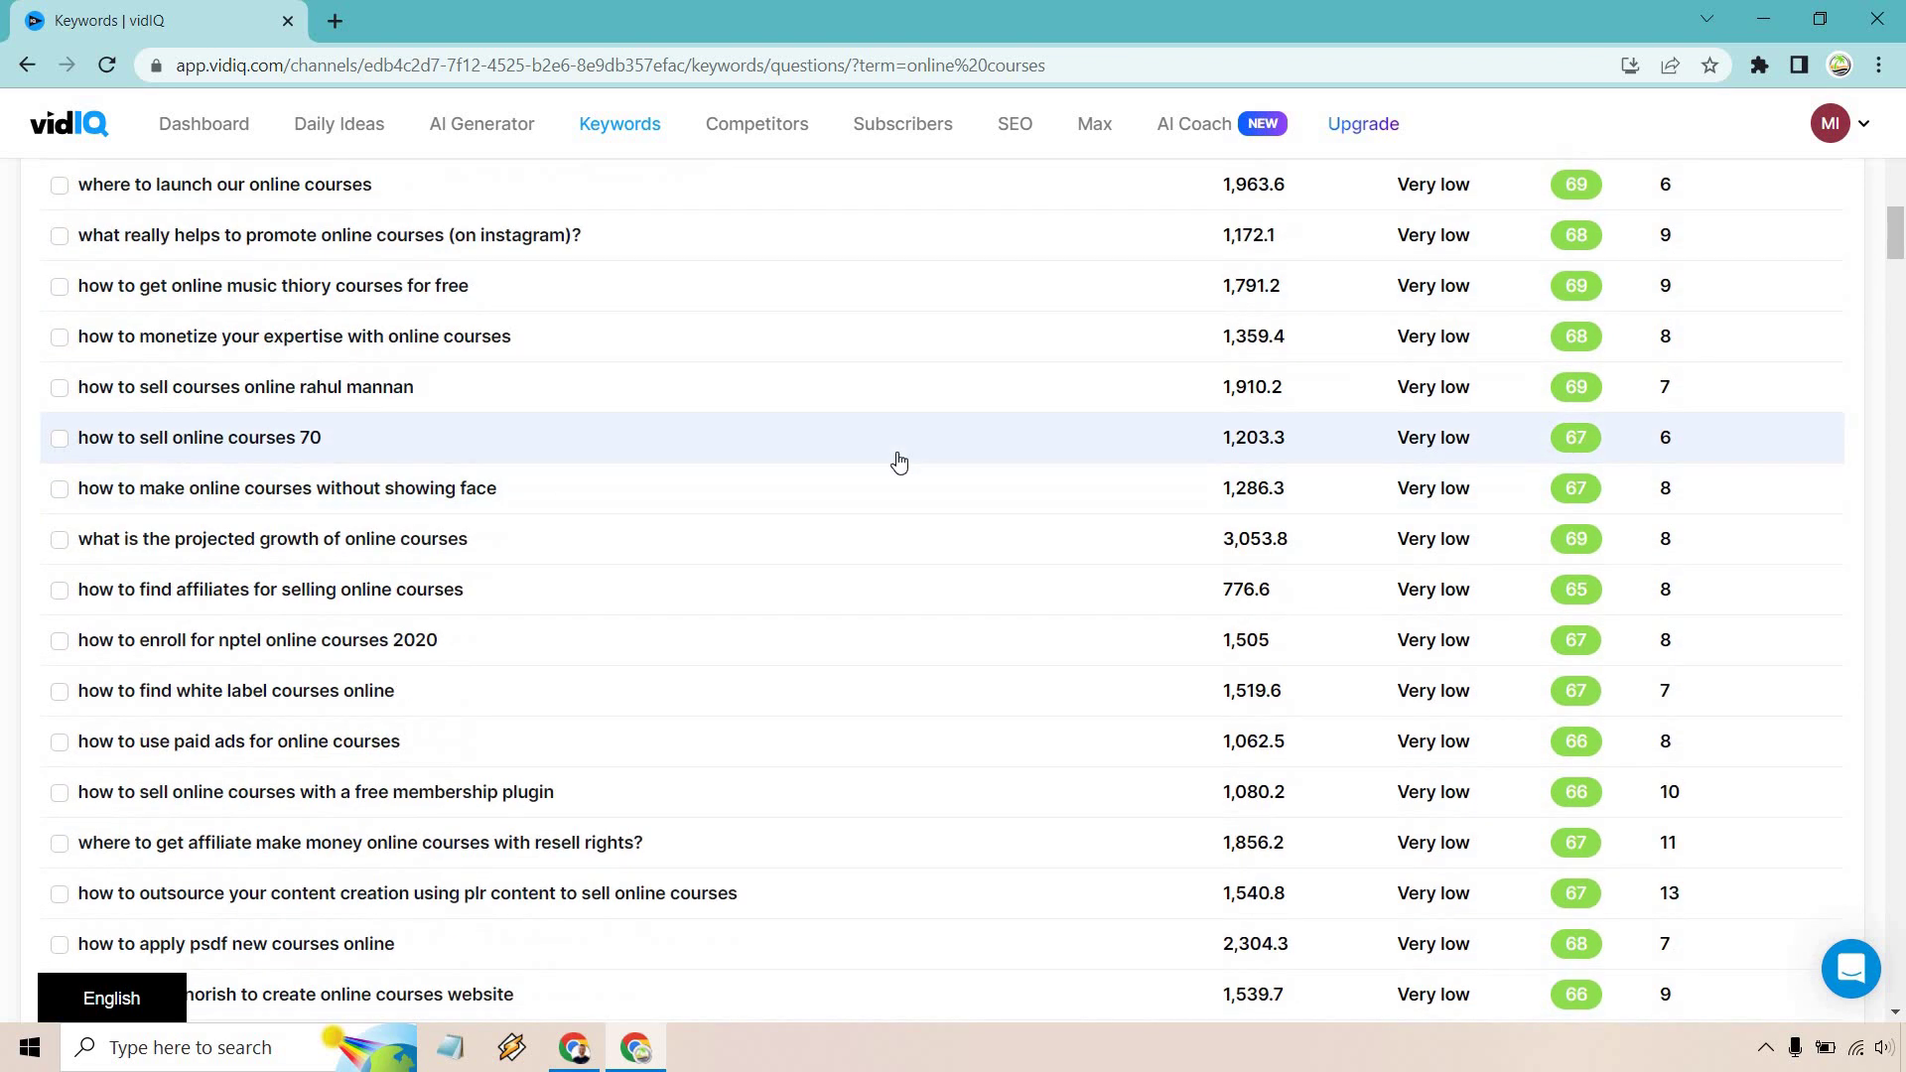
scroll(536, 553, down, 1)
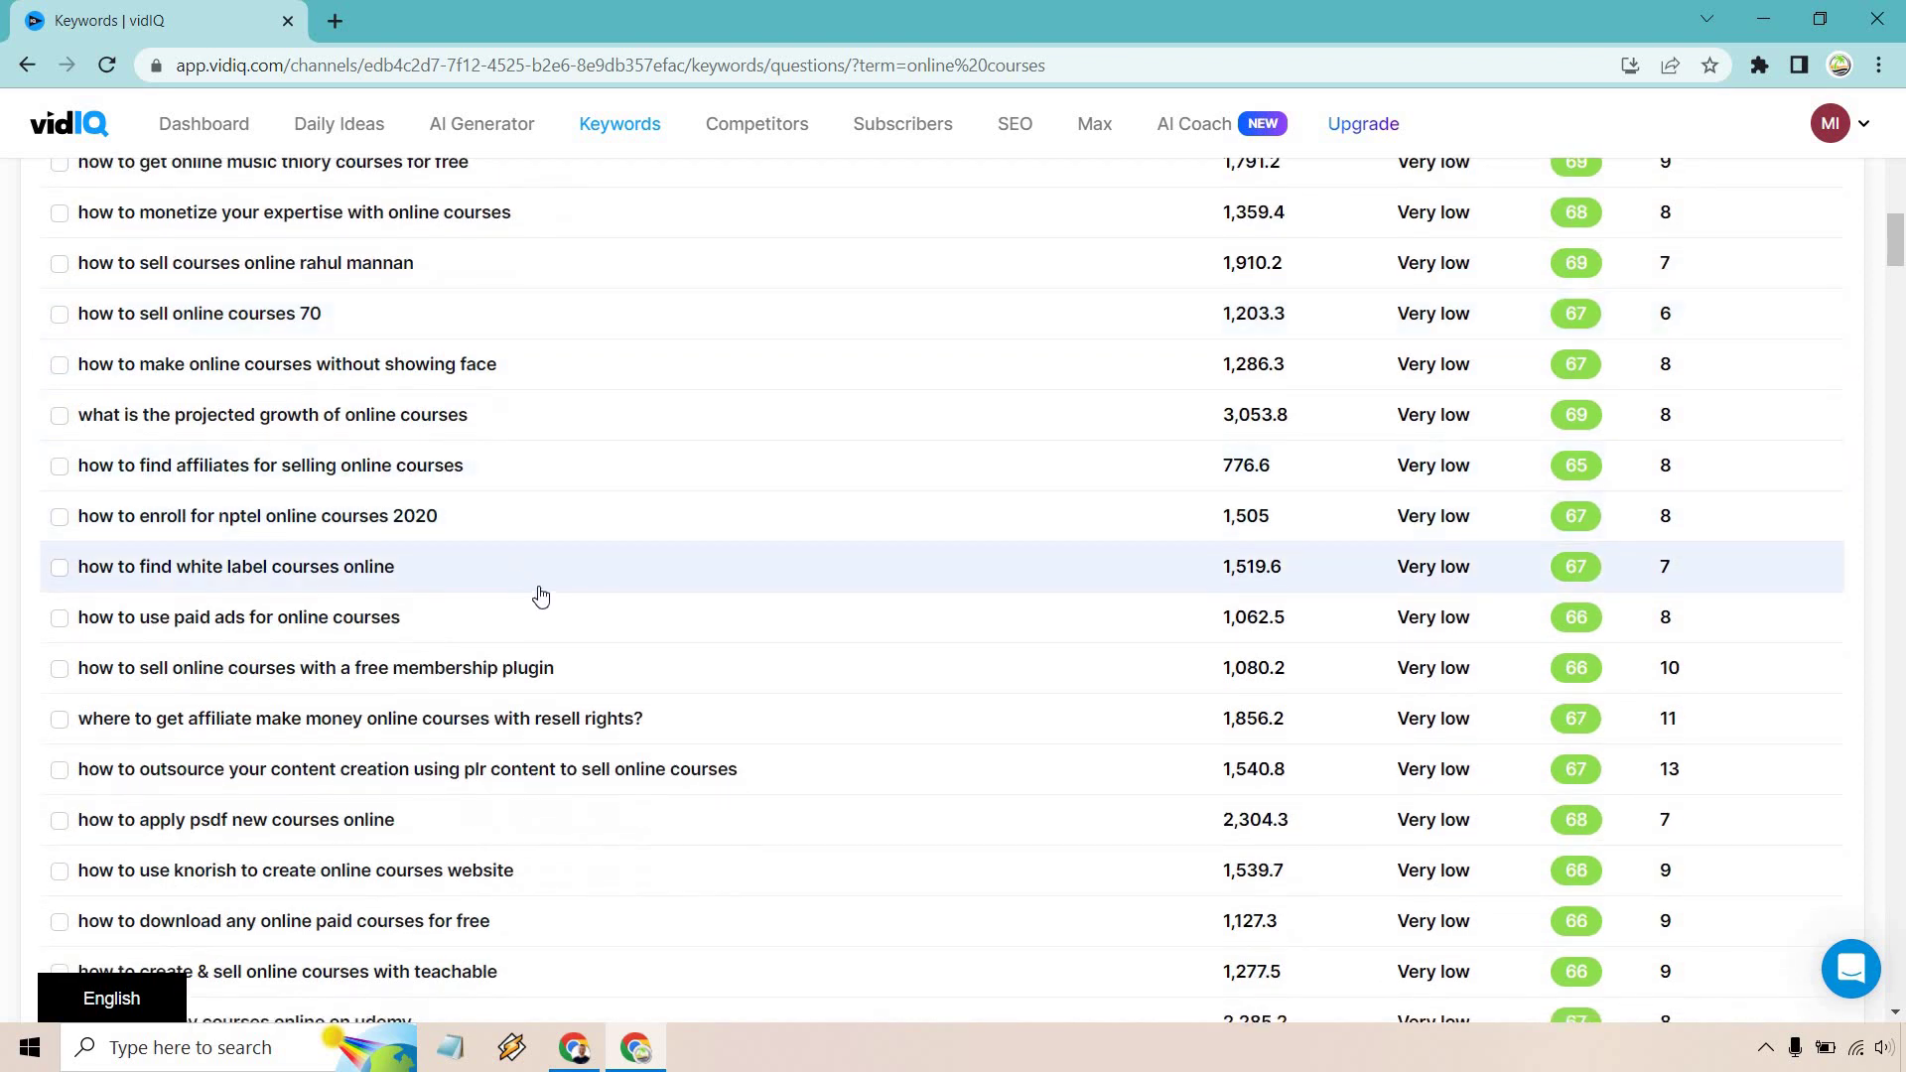
scroll(538, 594, down, 3)
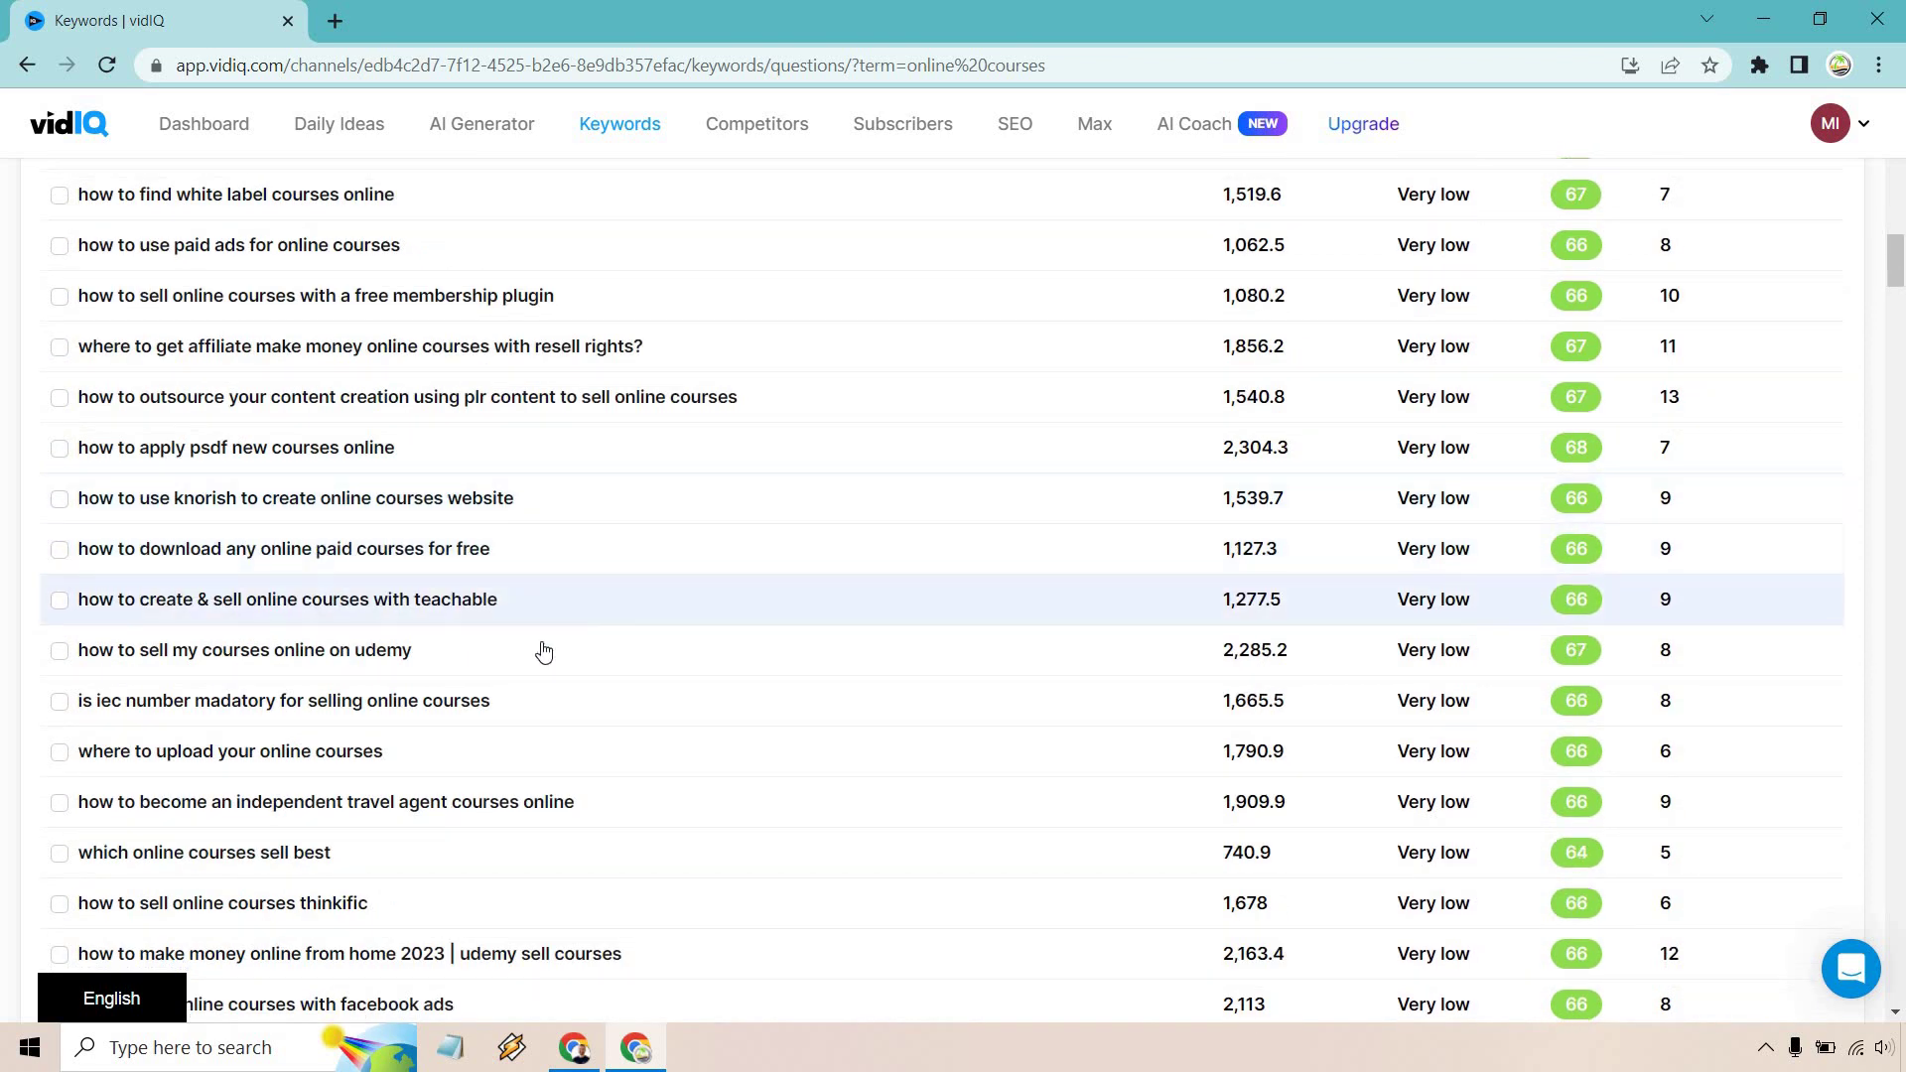
scroll(923, 568, down, 4)
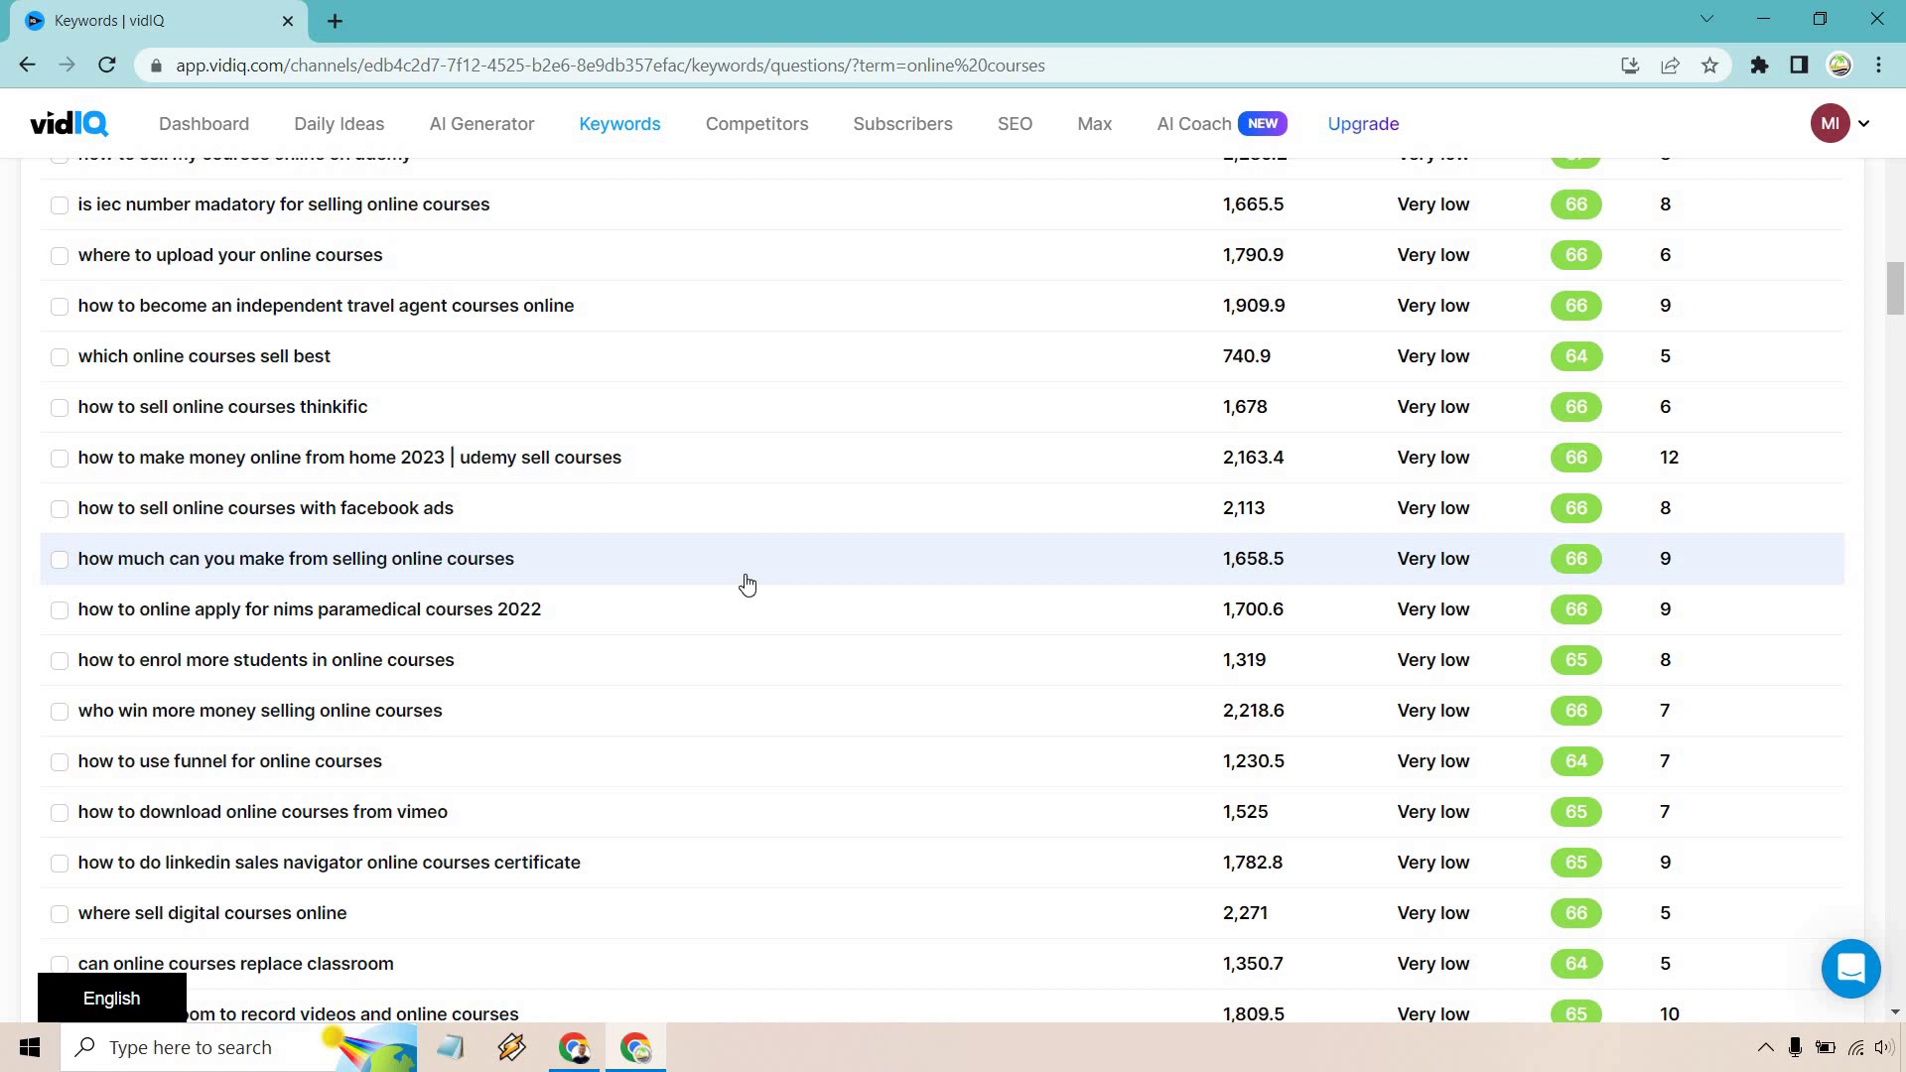
scroll(804, 557, down, 3)
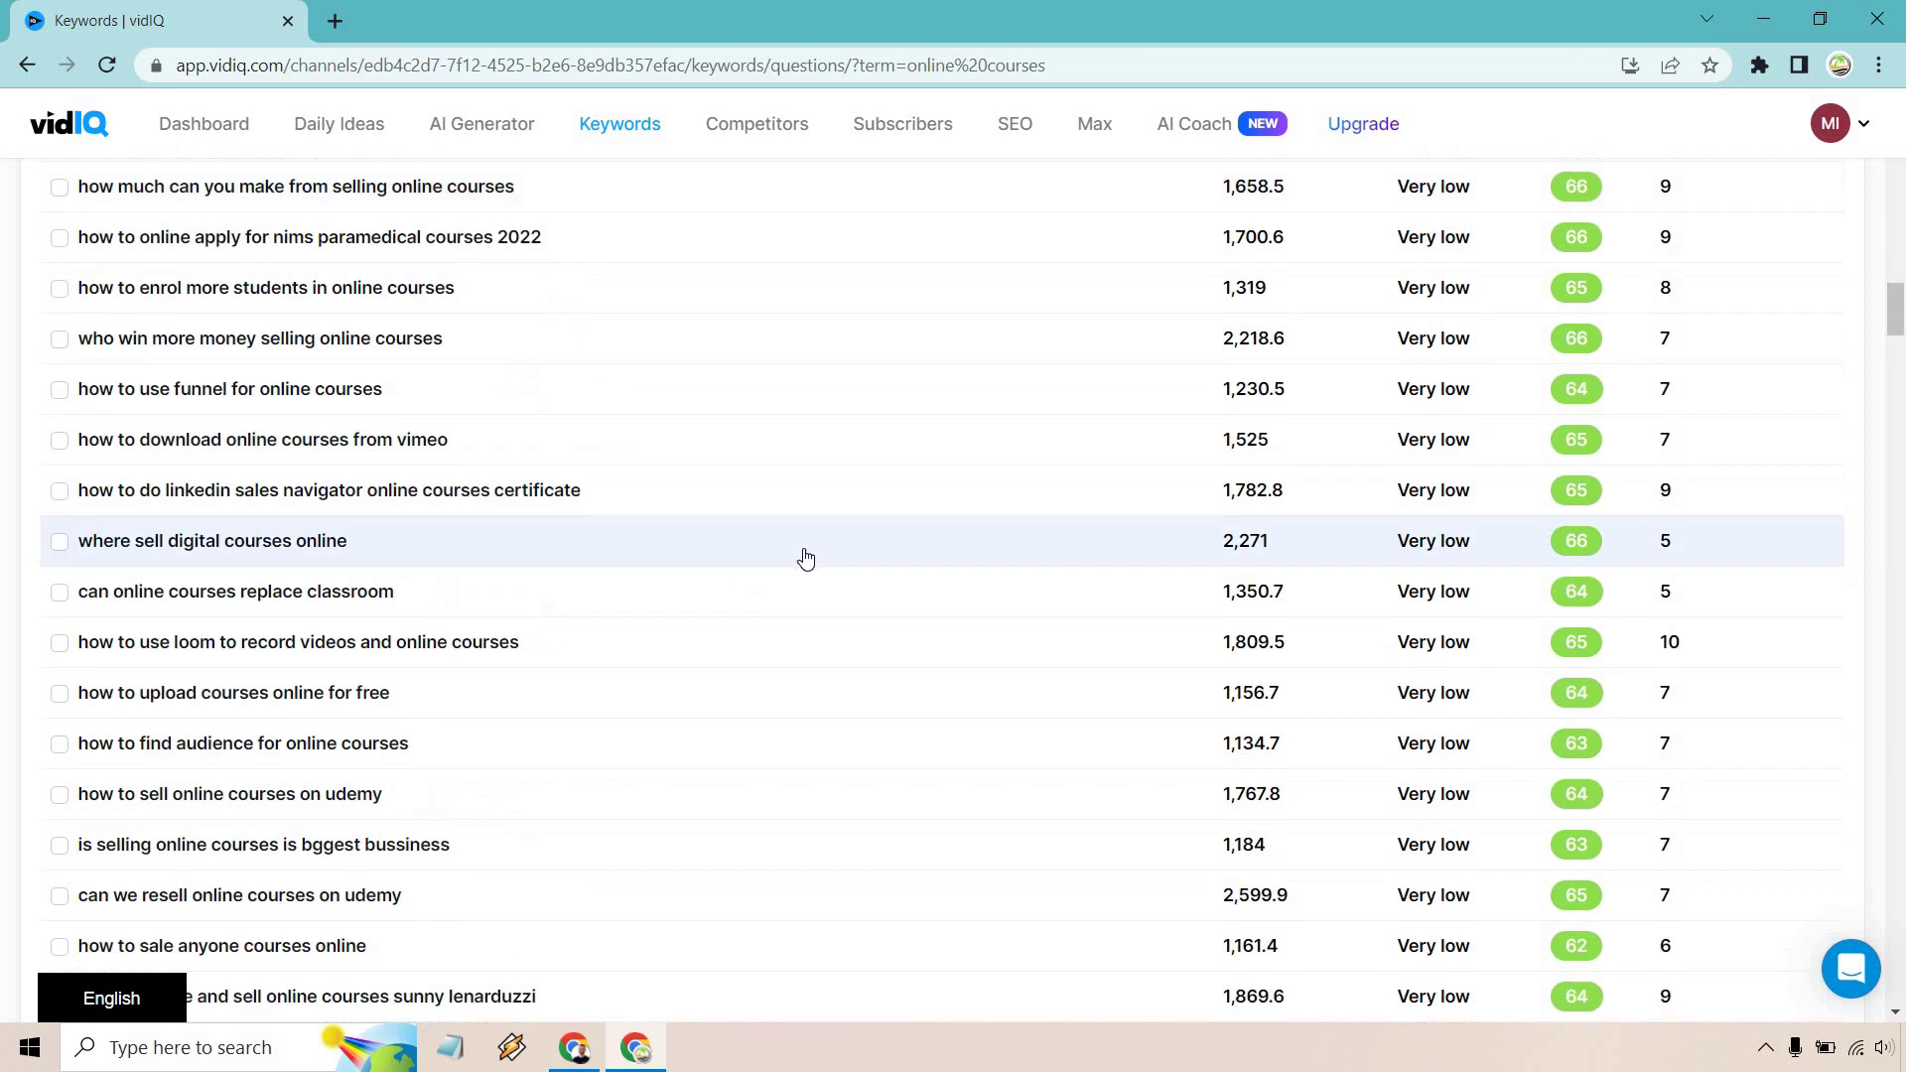
scroll(809, 556, down, 9)
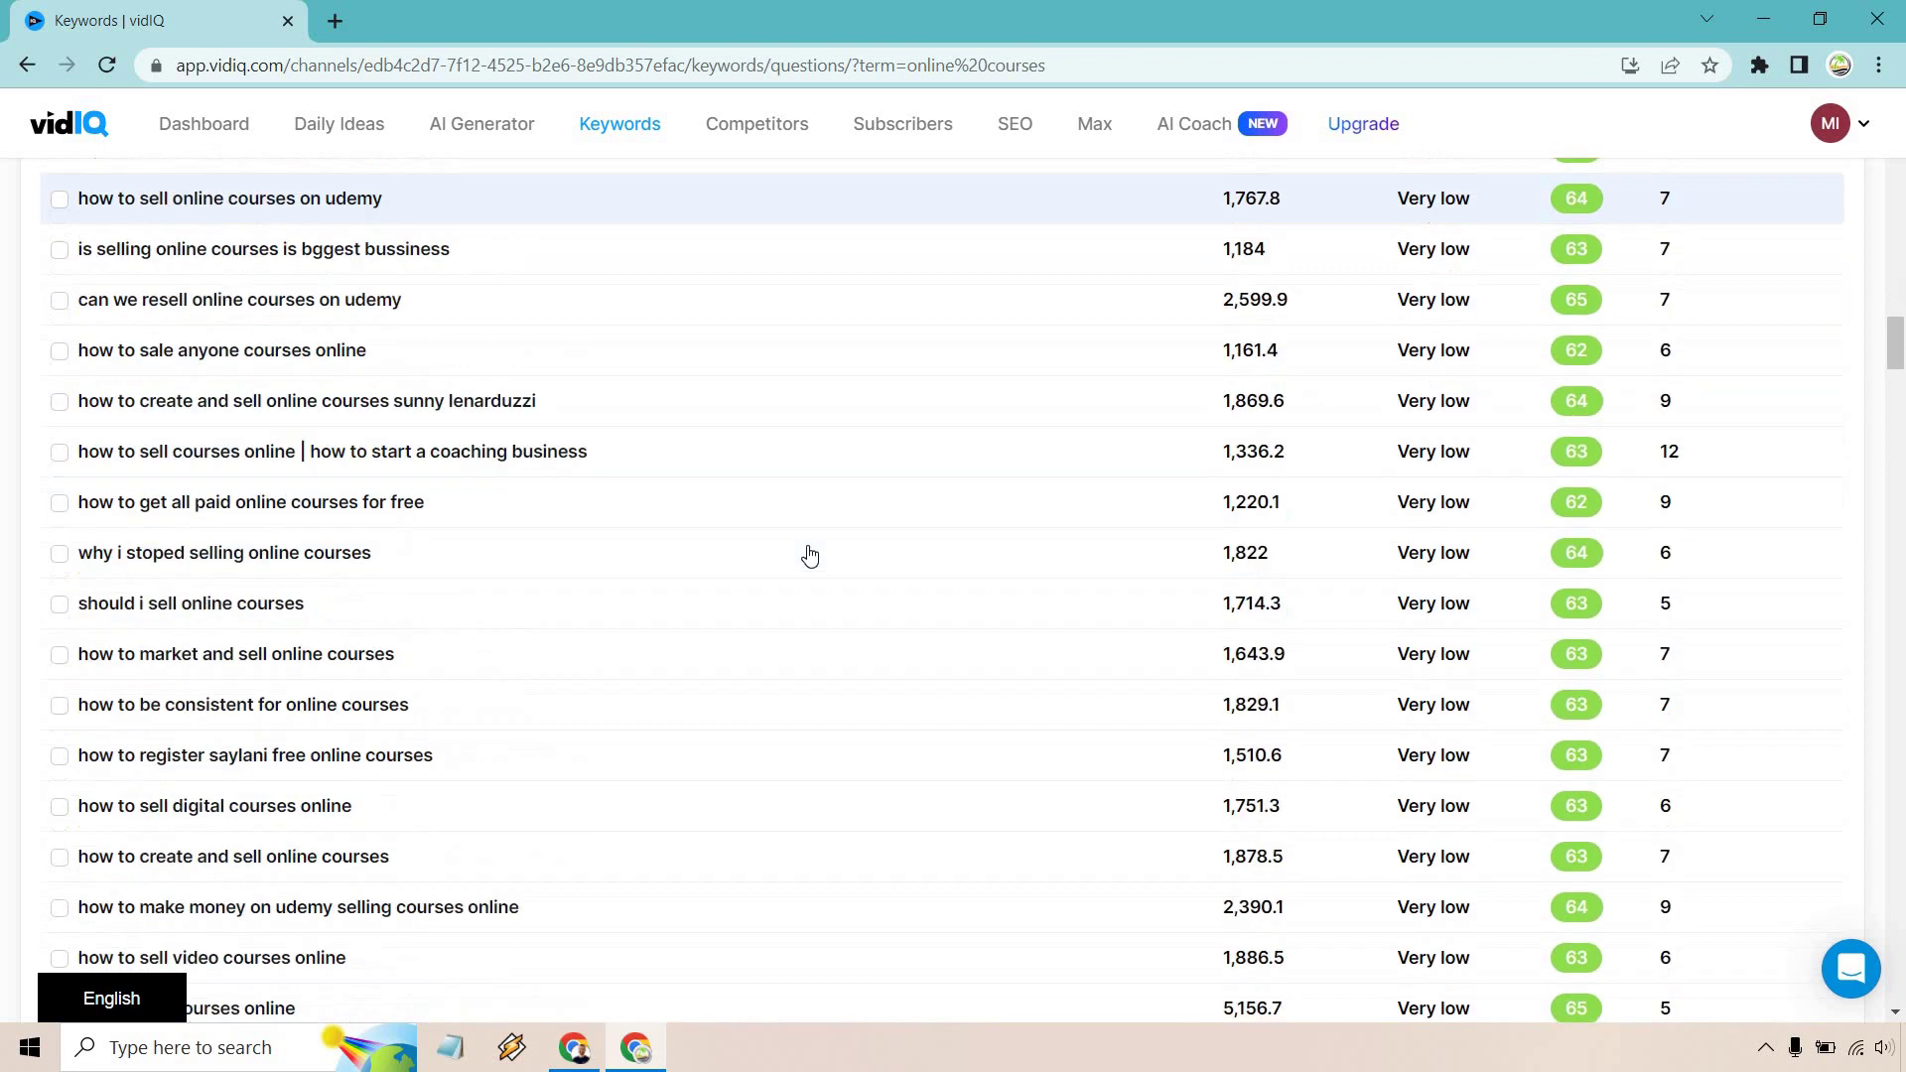
drag(1896, 392, 1900, 157)
scroll(1896, 953, down, 6)
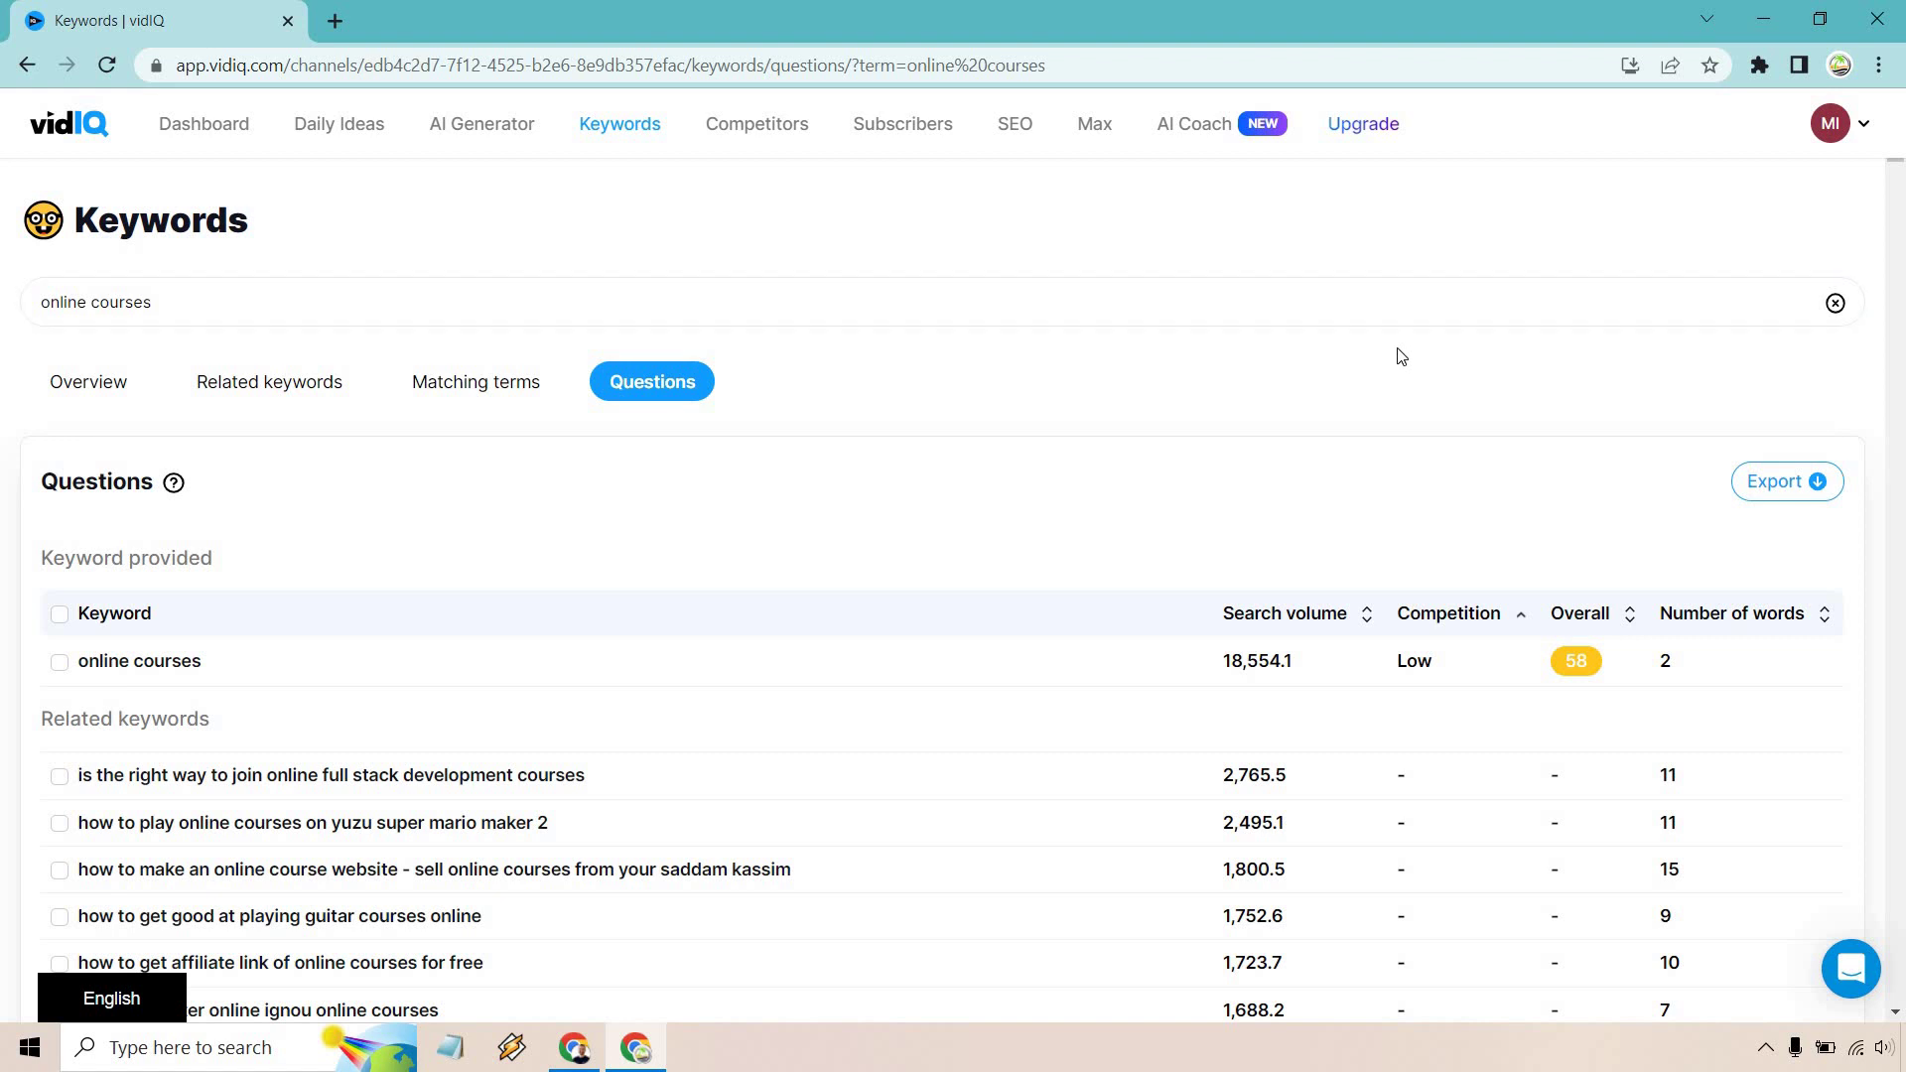